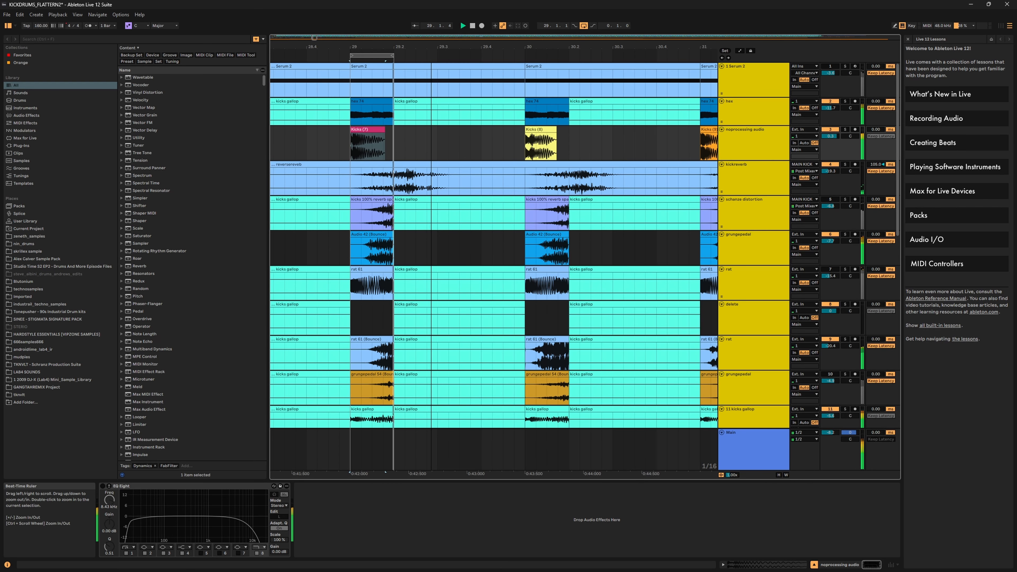
# Loop and play the kick at bar 32 and then the one at bar 34 to compare them in the full mix
pyautogui.moveTo(434, 40)
pyautogui.mouseDown()
pyautogui.moveTo(432, 24)
pyautogui.moveTo(535, 56)
pyautogui.mouseUp()
pyautogui.press('space')
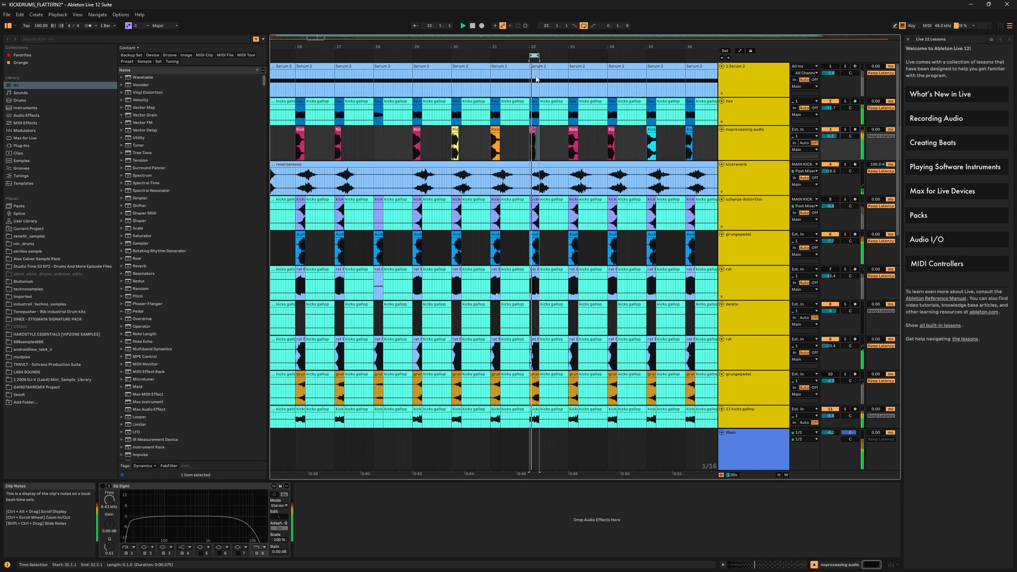
pyautogui.moveTo(534, 55); pyautogui.dragTo(613, 61)
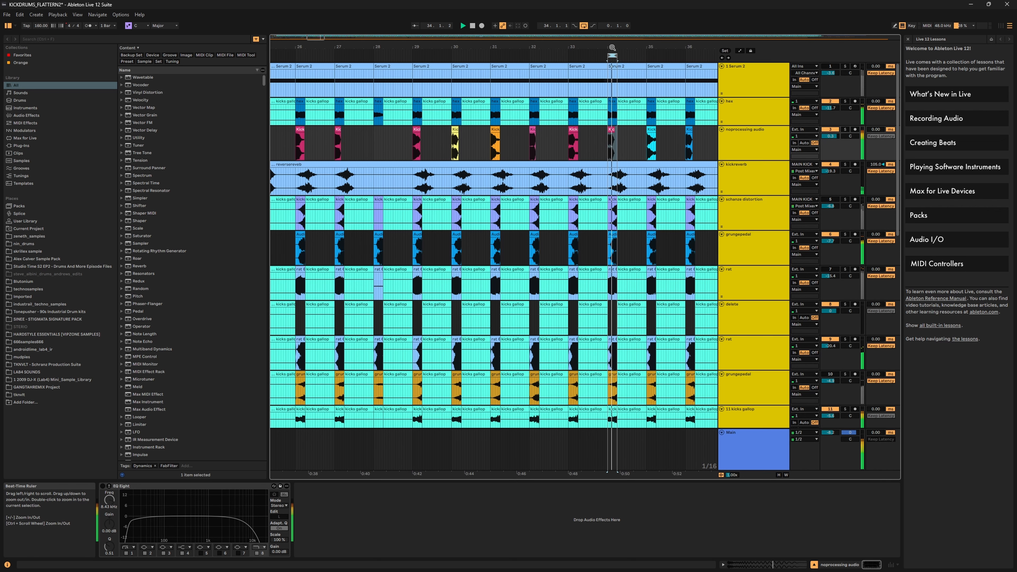
pyautogui.scroll(-3, 612, 52)
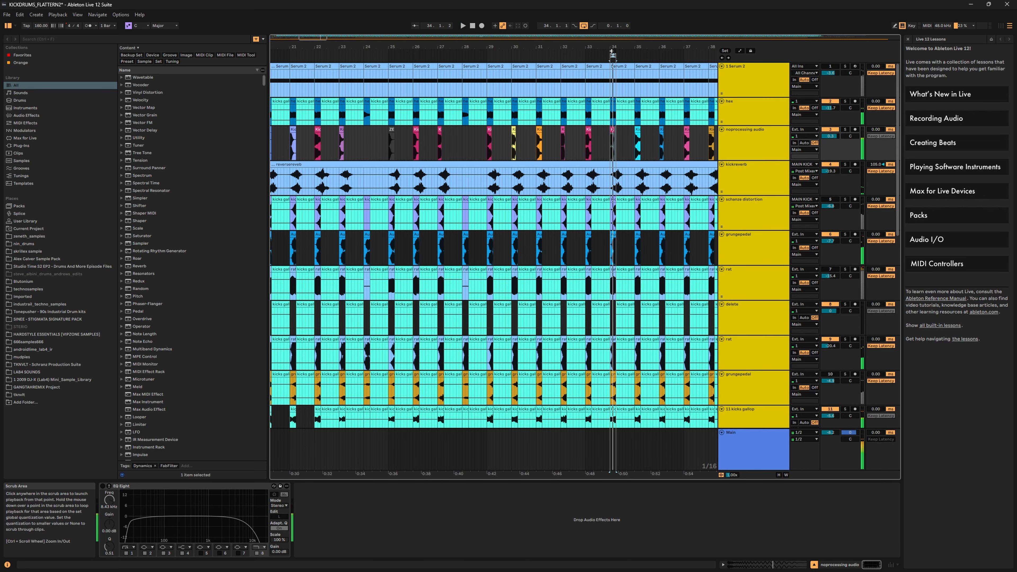
# Loop the ZEN_snare_oneshot_canopener clip at bar 25 and play it with the noprocessing audio track soloed
pyautogui.moveTo(613, 52); pyautogui.dragTo(395, 96)
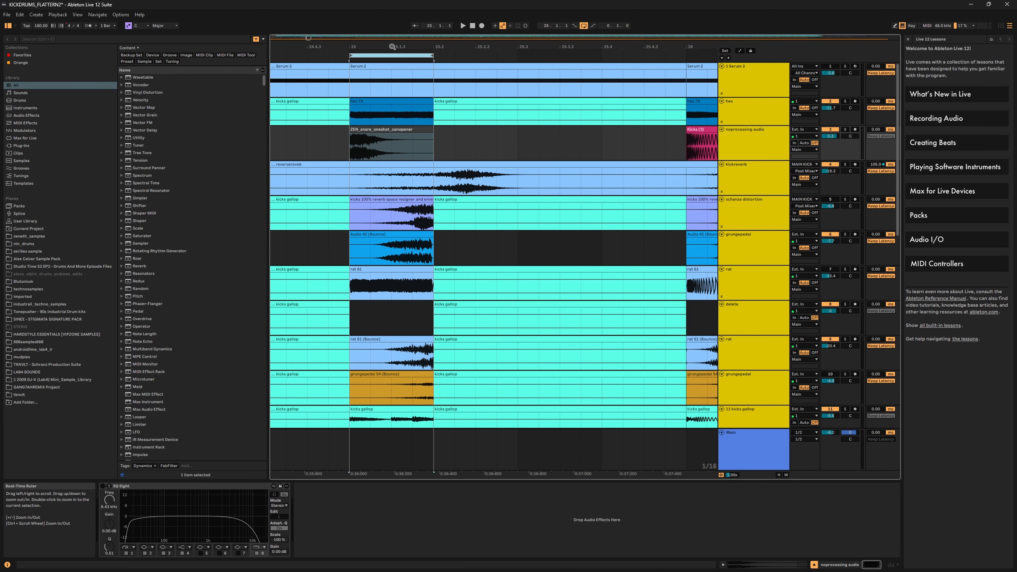
pyautogui.press('space')
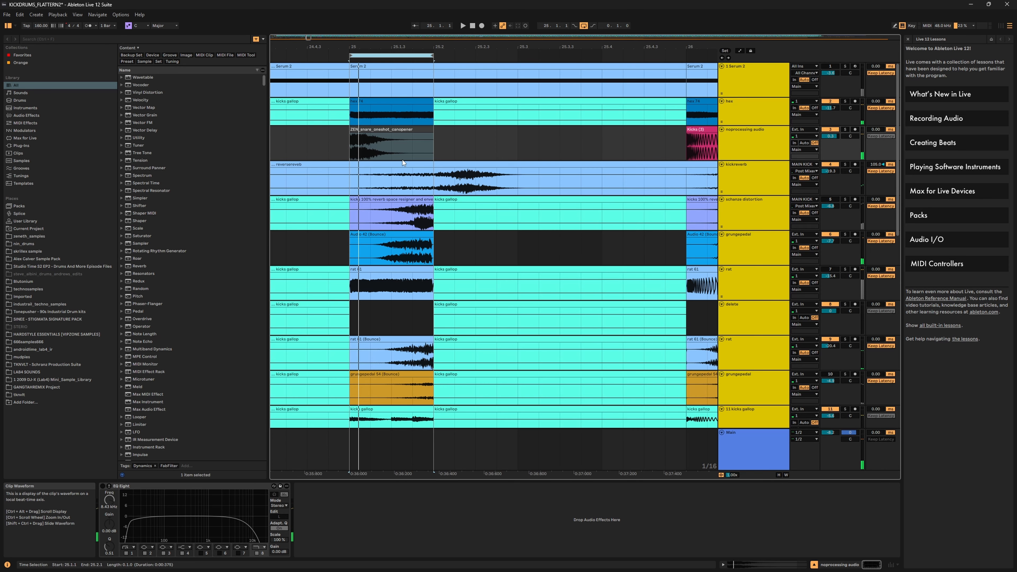
pyautogui.click(845, 129)
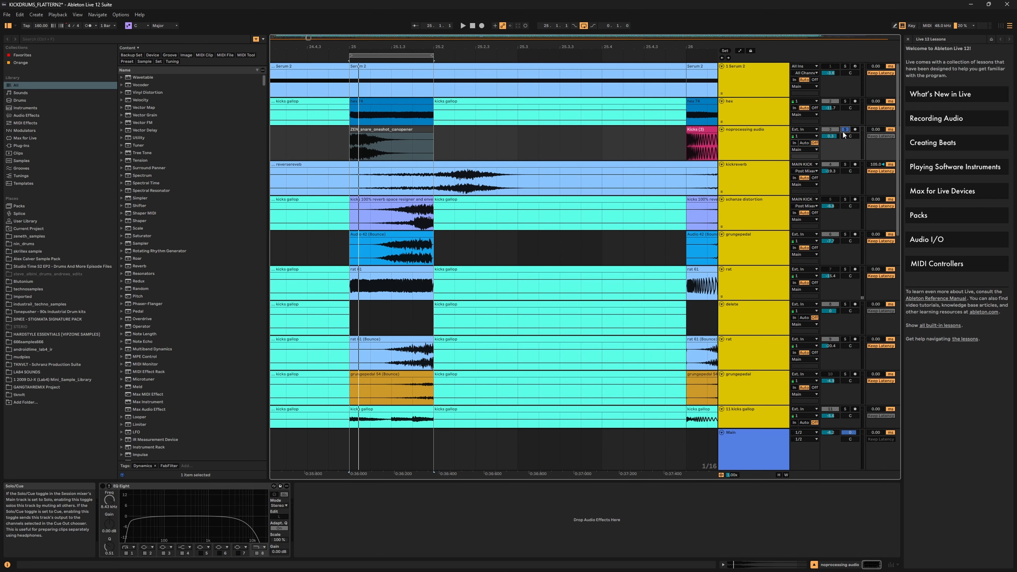
pyautogui.press('space')
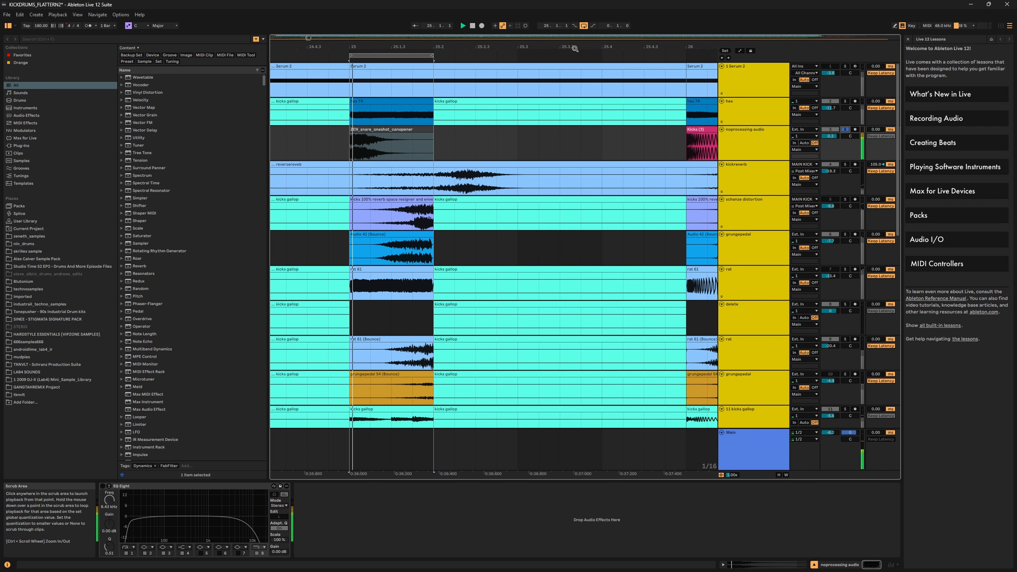
# Move the playback loop to the kick at bar 26 and play it with only the hex track soloed
pyautogui.moveTo(575, 48); pyautogui.dragTo(432, 47)
pyautogui.moveTo(328, 56); pyautogui.dragTo(529, 62)
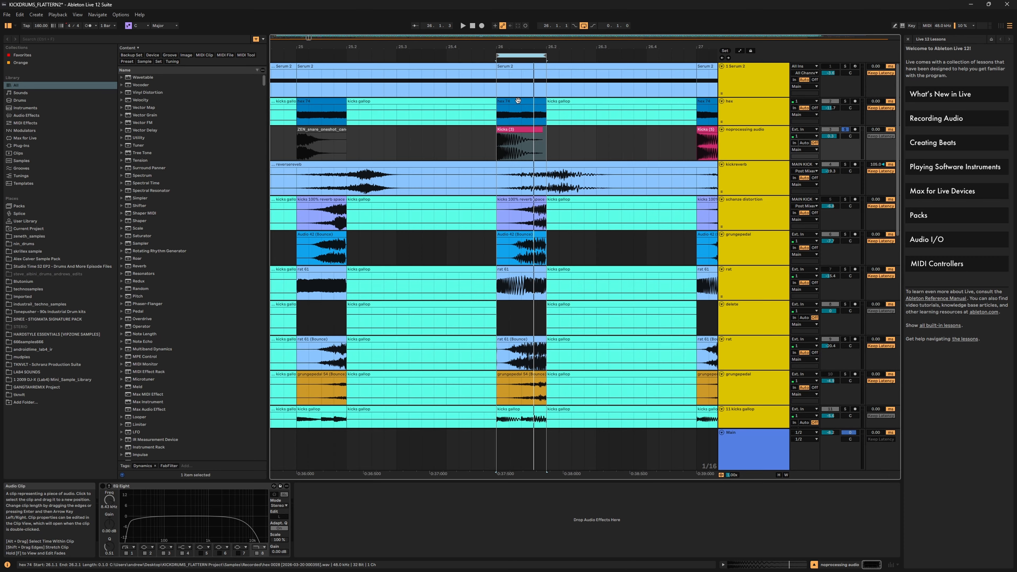
pyautogui.click(844, 102)
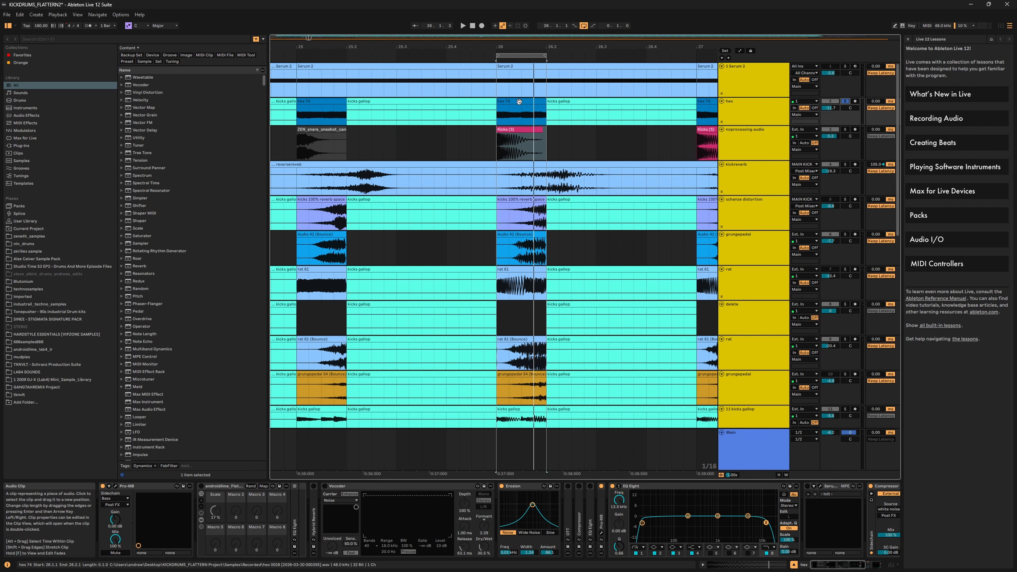
pyautogui.press('space')
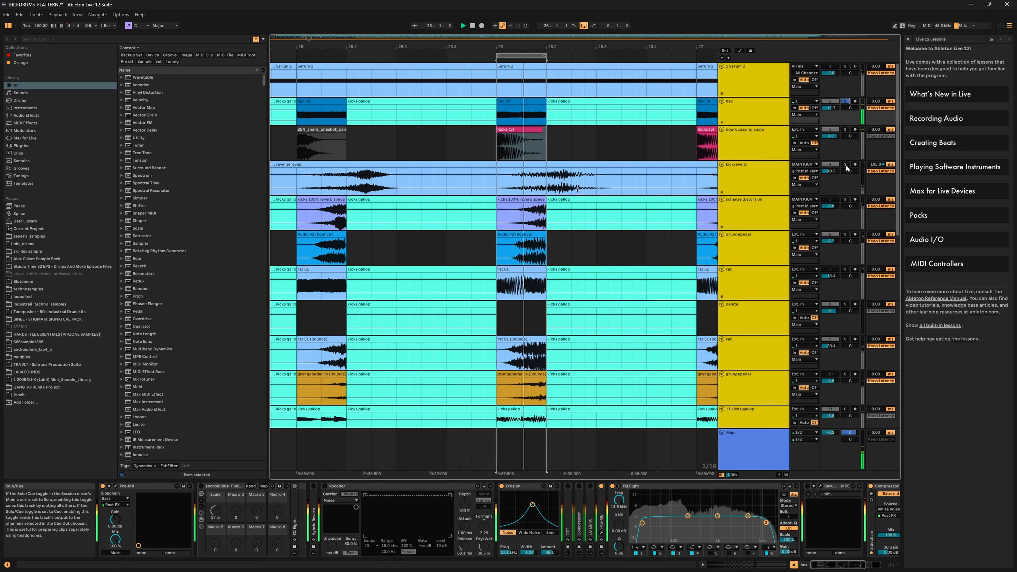
# Examine the band settings of the first Pro-MB in the hex track's effect chain while auditioning, and close its window
pyautogui.click(753, 101)
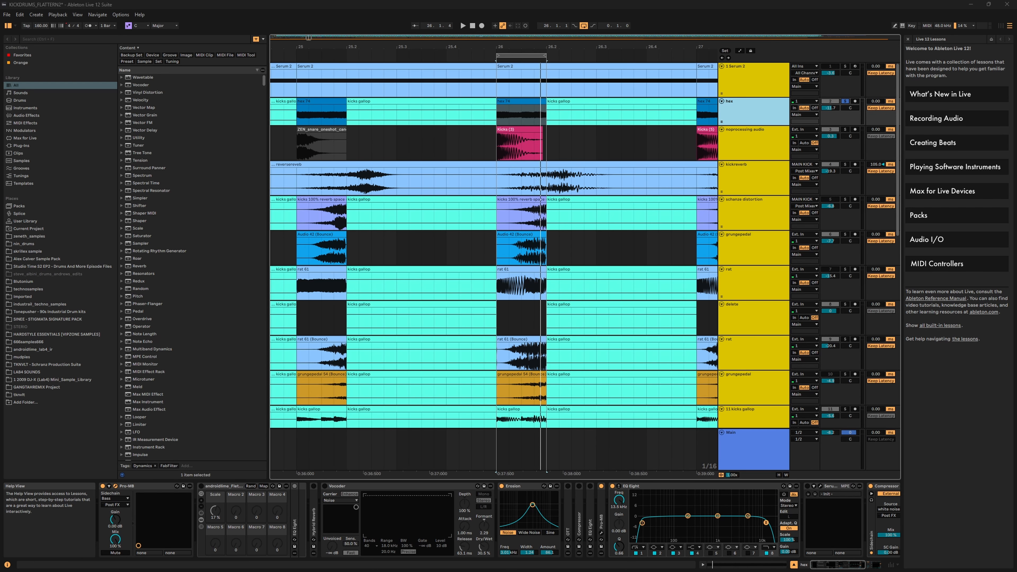
pyautogui.moveTo(584, 128); pyautogui.dragTo(508, 129)
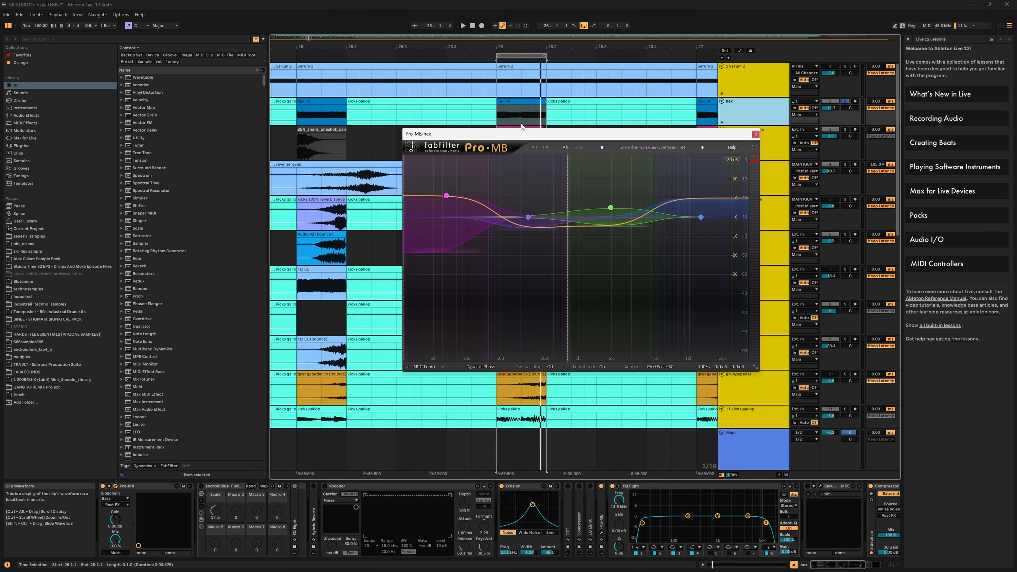
pyautogui.press('space')
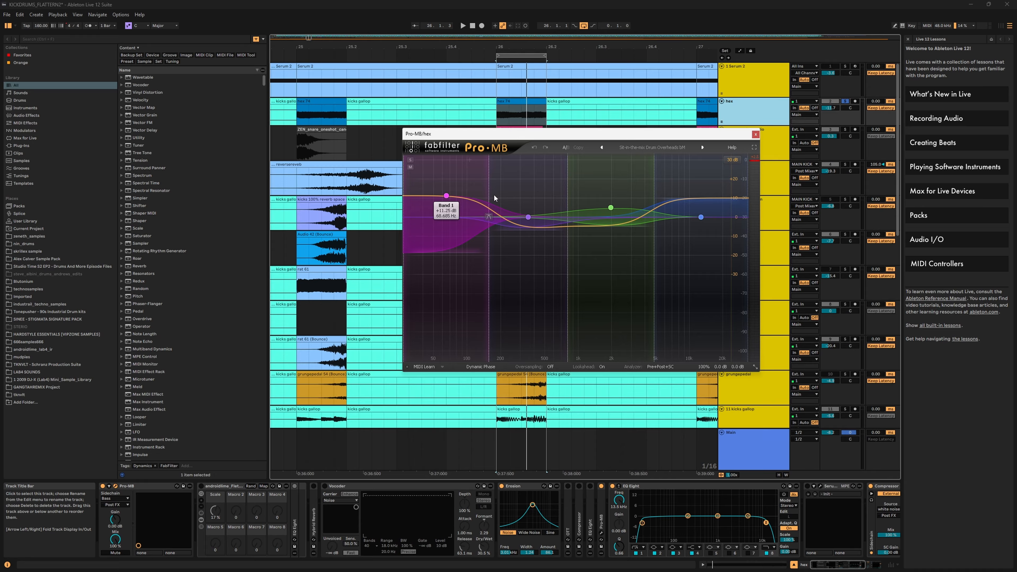
pyautogui.click(755, 134)
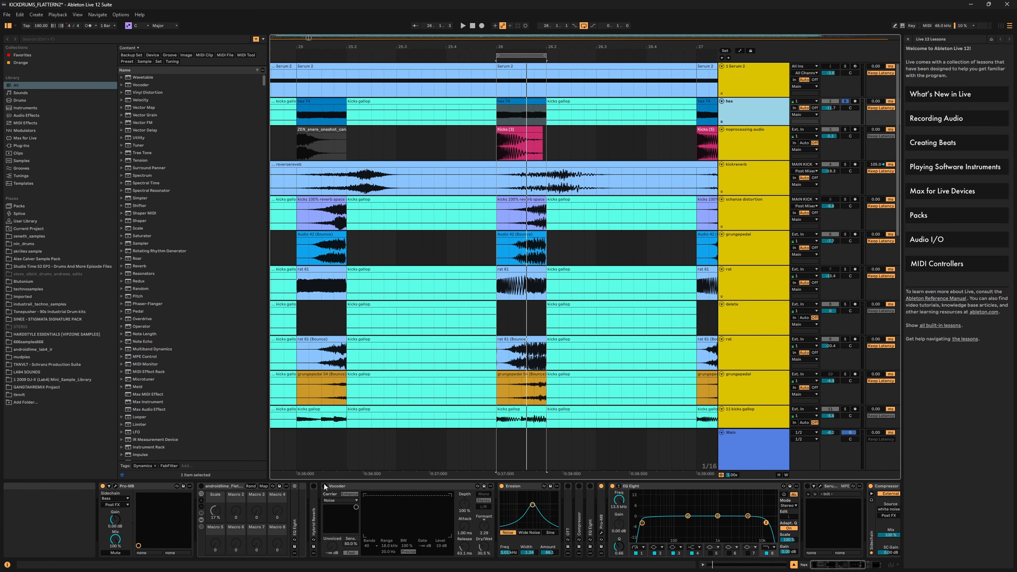
# Select the Erosion device in the hex track's chain and play the loop to hear its noise texture
pyautogui.click(515, 486)
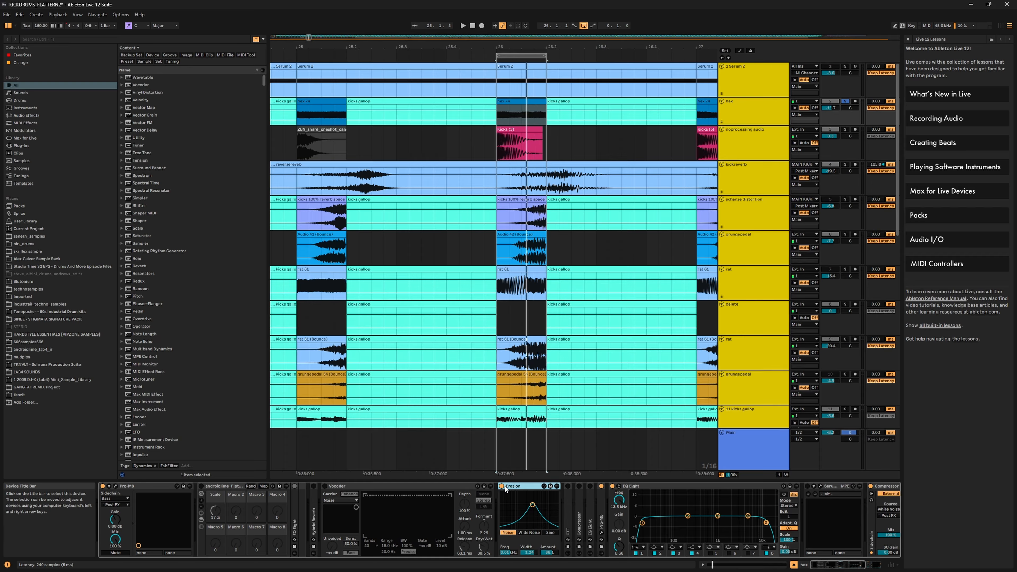
pyautogui.press('space')
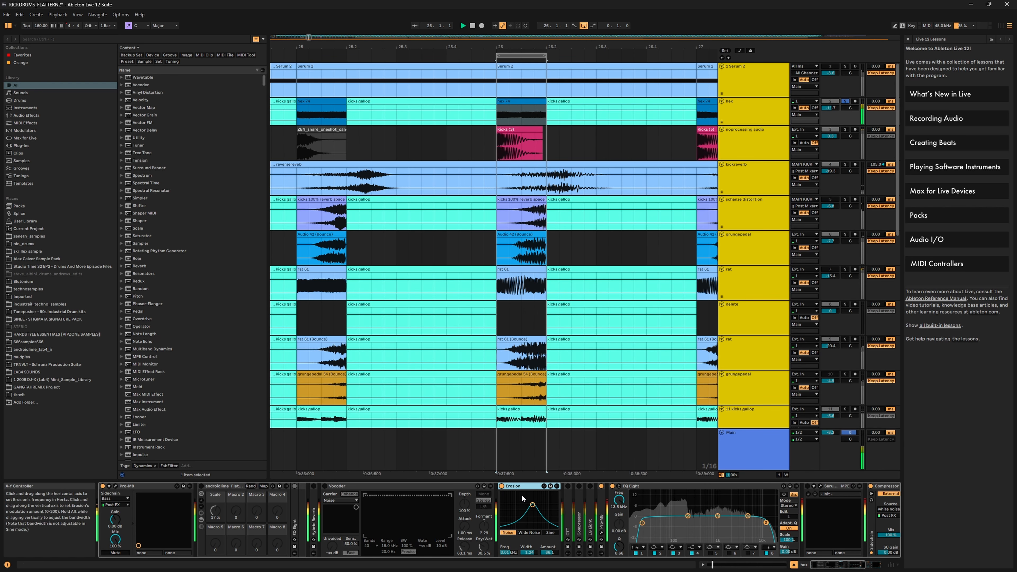
pyautogui.press('space')
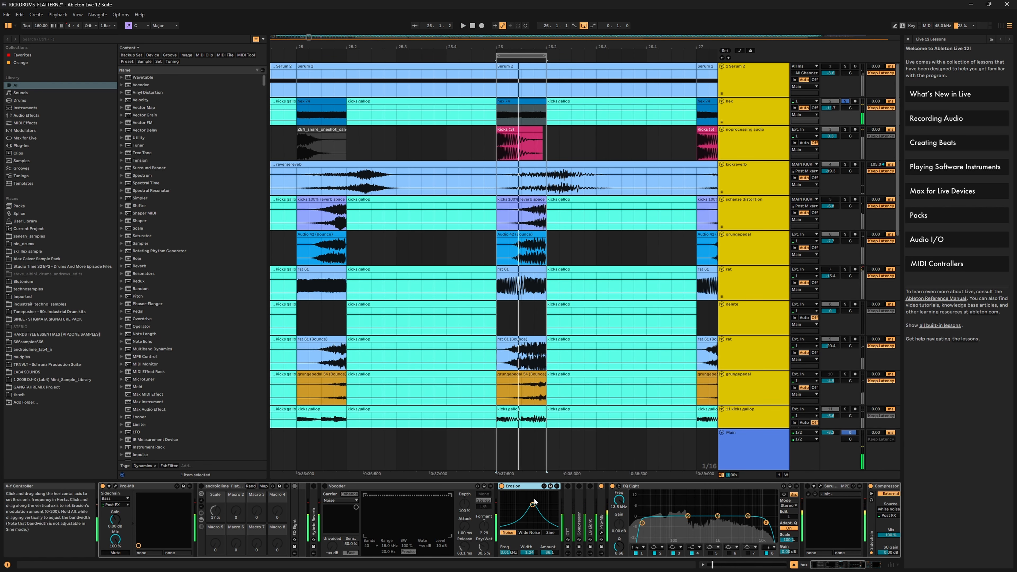
# Inspect the second Pro-MB and the sidechained Compressor at the end of the hex track's effect chain
pyautogui.doubleClick(603, 526)
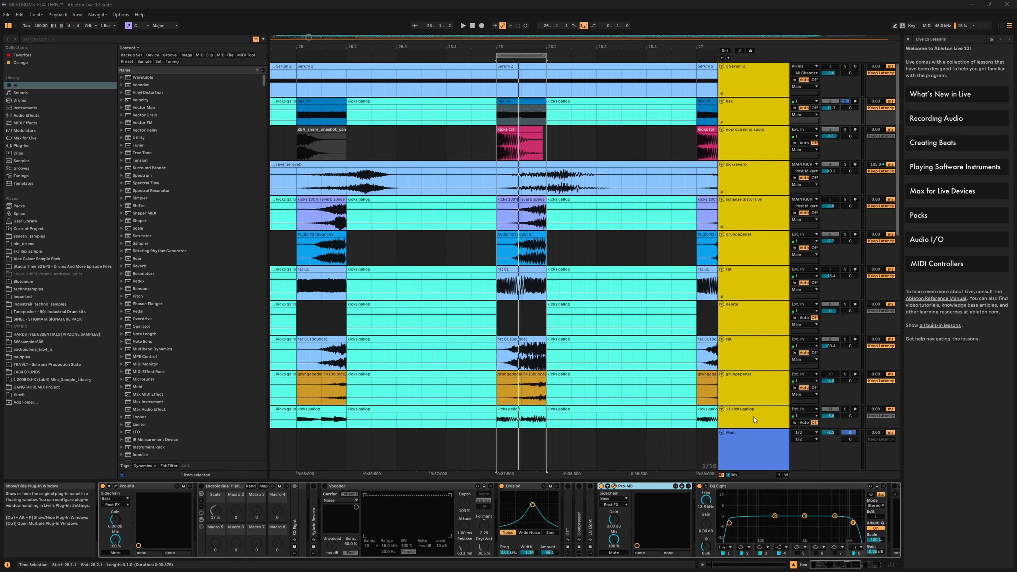
pyautogui.moveTo(537, 136); pyautogui.dragTo(488, 134)
pyautogui.click(707, 136)
pyautogui.click(833, 568)
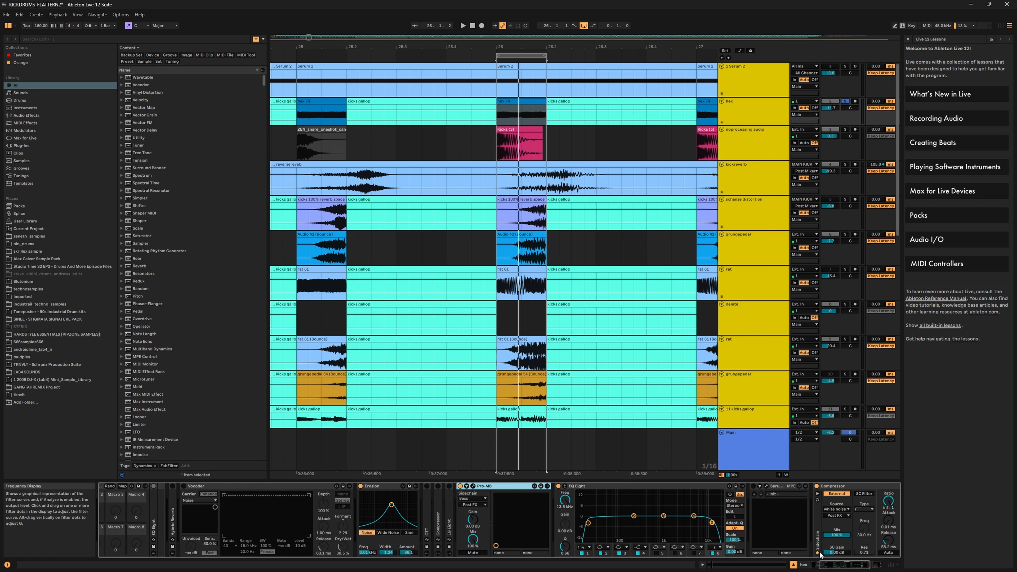
pyautogui.click(842, 569)
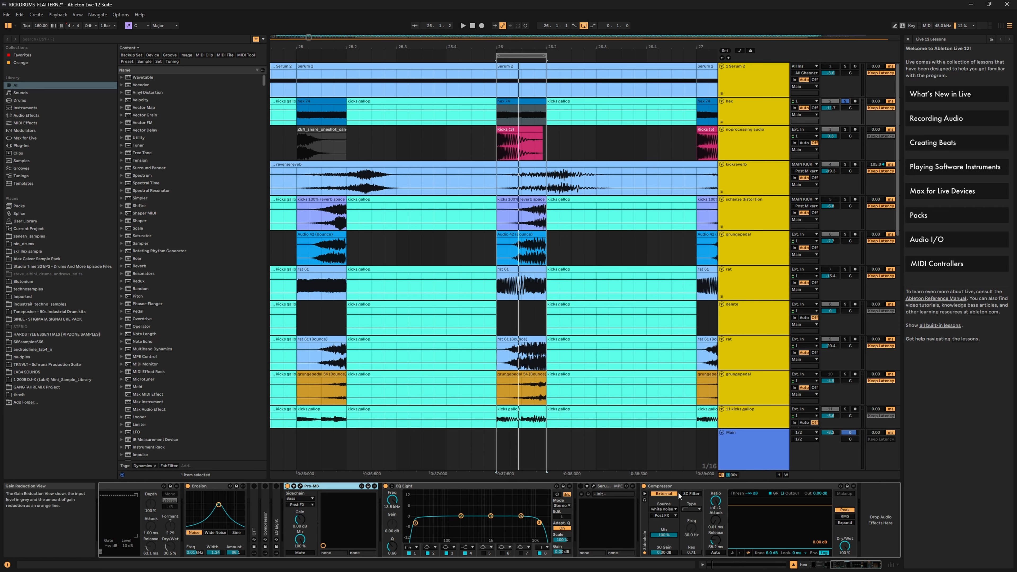
pyautogui.click(655, 487)
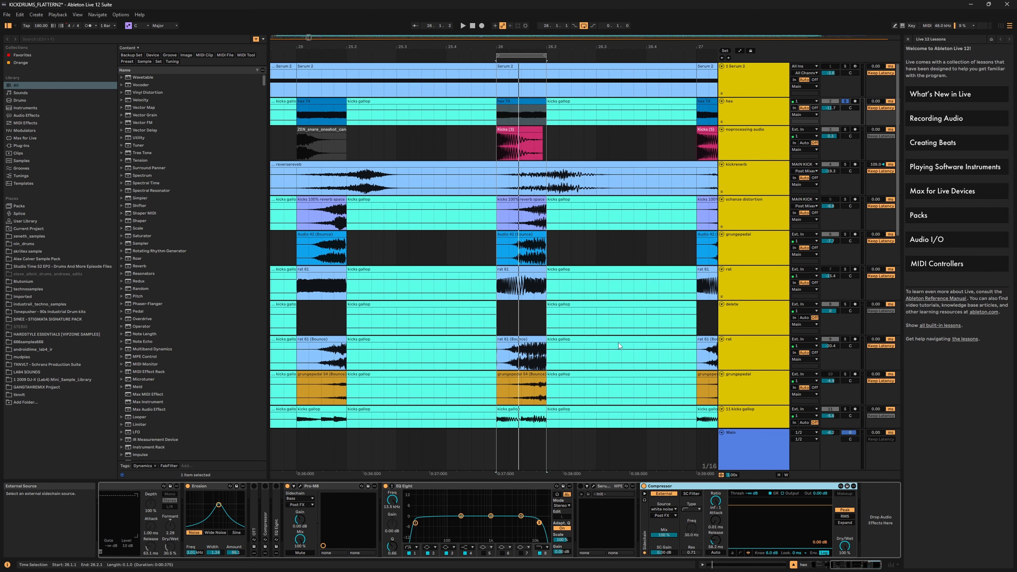
# Unfold the white noise trigger track and briefly solo it to check its short noise burst at bar 26
pyautogui.scroll(-10, 618, 342)
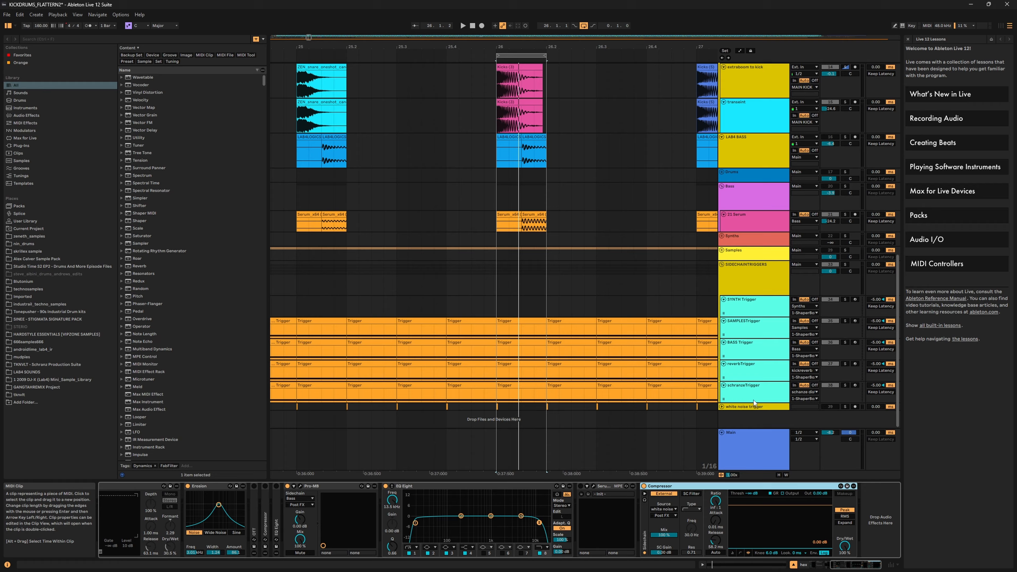
pyautogui.click(721, 406)
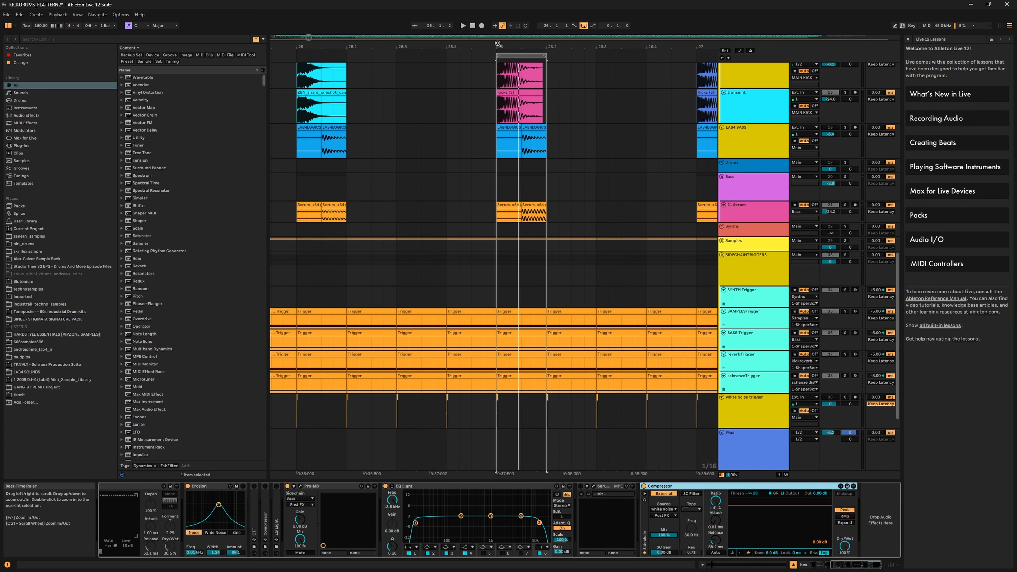
pyautogui.moveTo(498, 38); pyautogui.dragTo(495, 86)
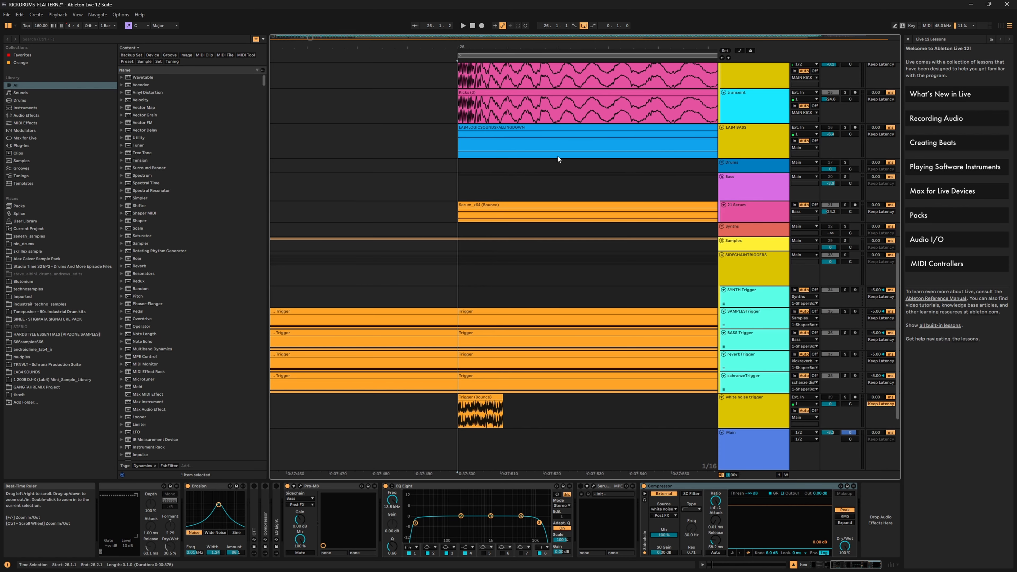
pyautogui.click(845, 398)
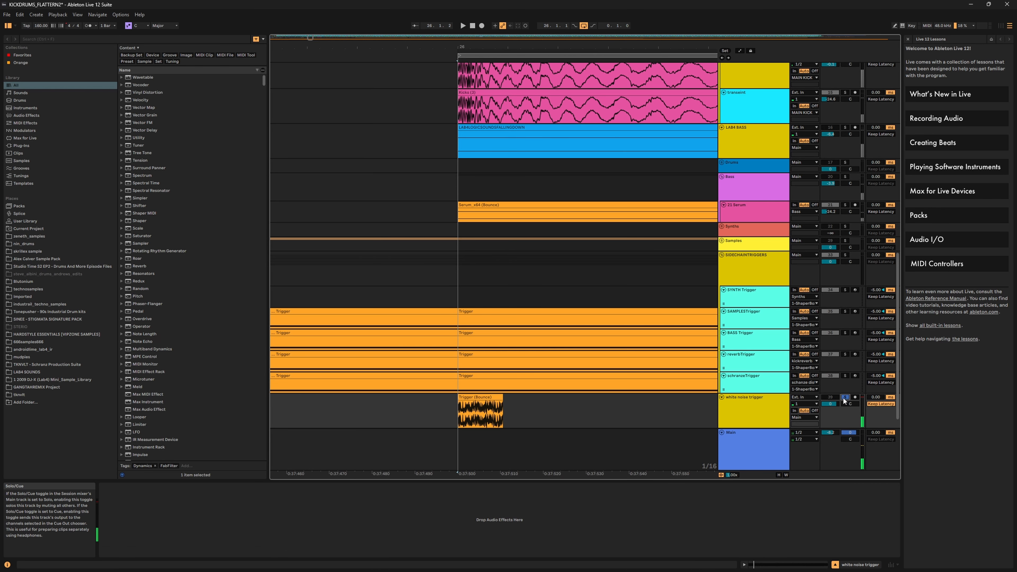
pyautogui.click(840, 389)
# Show the hex track's devices again and play the bar 26 loop with the full mix
pyautogui.scroll(15, 743, 214)
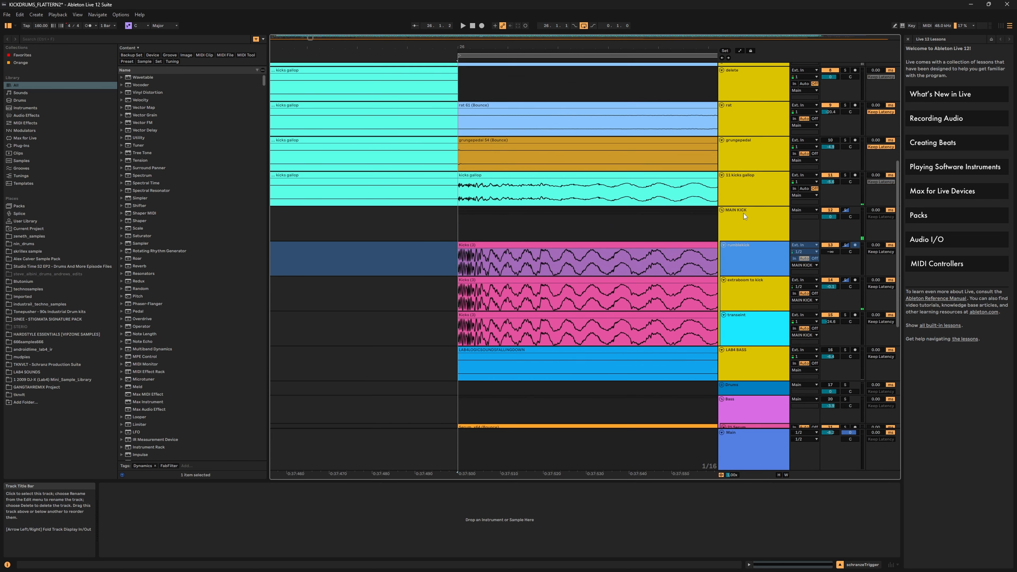
pyautogui.click(740, 103)
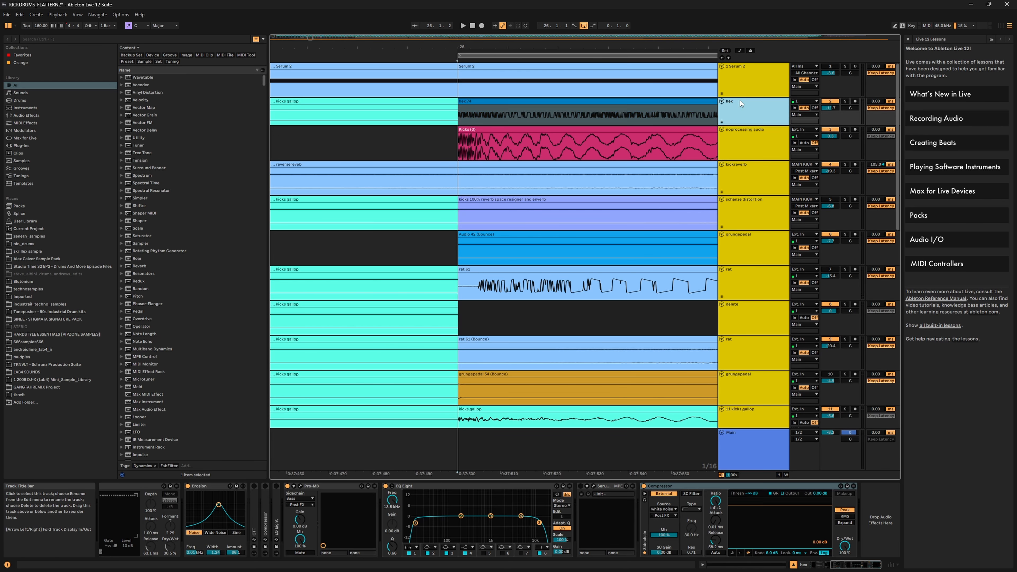
pyautogui.press('space')
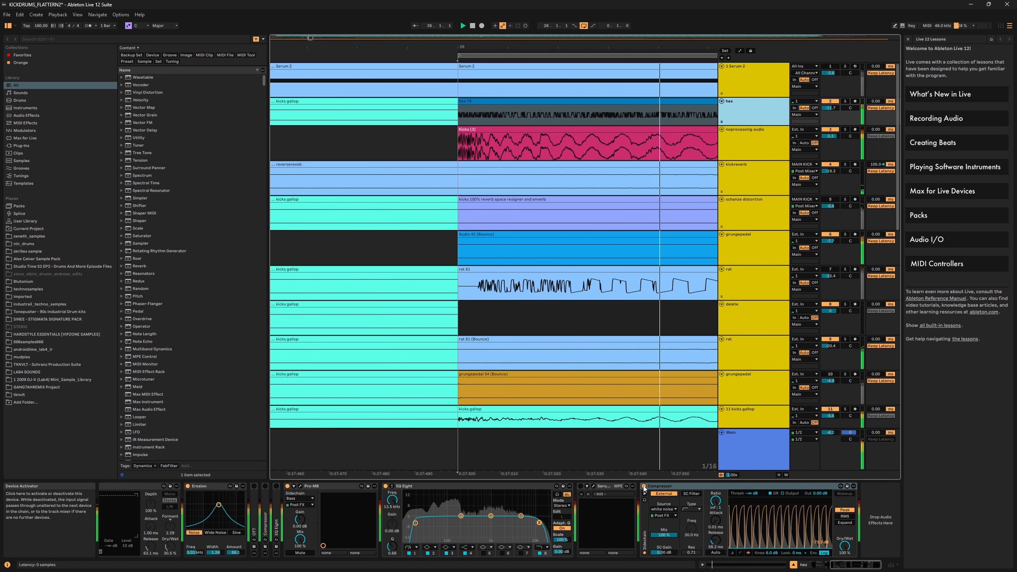
# Solo the hex track and compare its sound with the sidechain Compressor switched off and back on
pyautogui.click(845, 101)
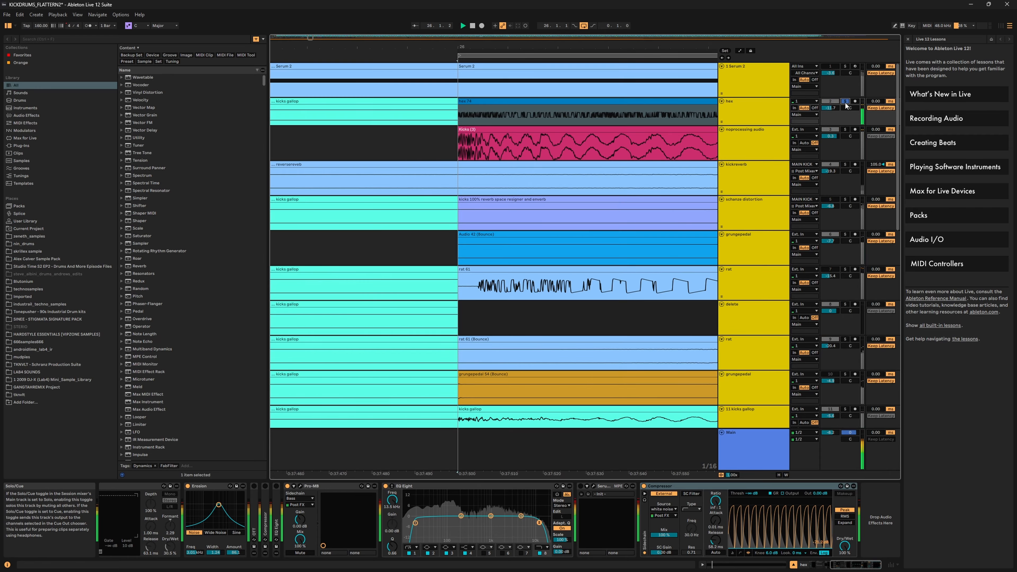
pyautogui.click(644, 486)
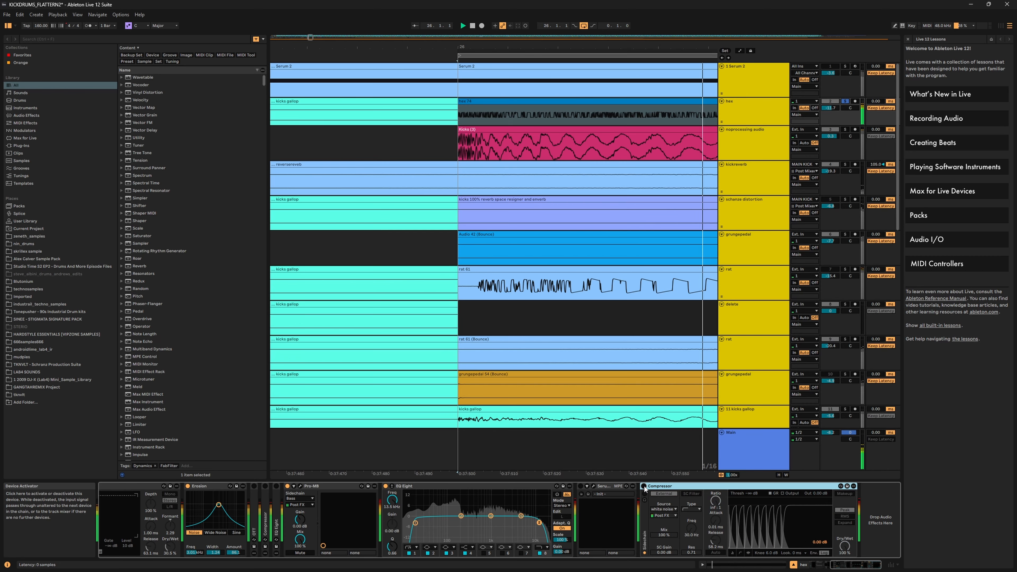
pyautogui.click(644, 486)
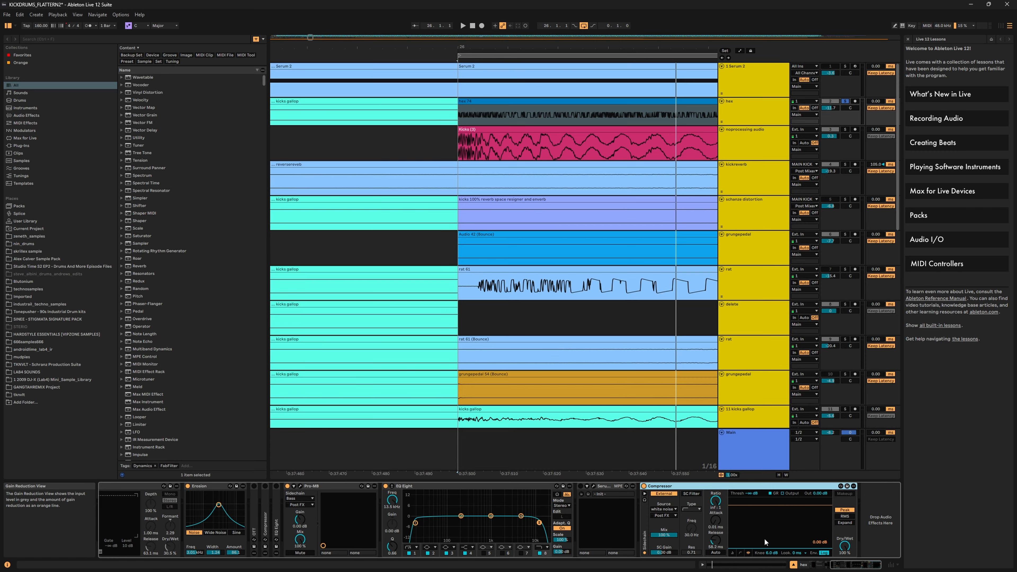
pyautogui.press('space')
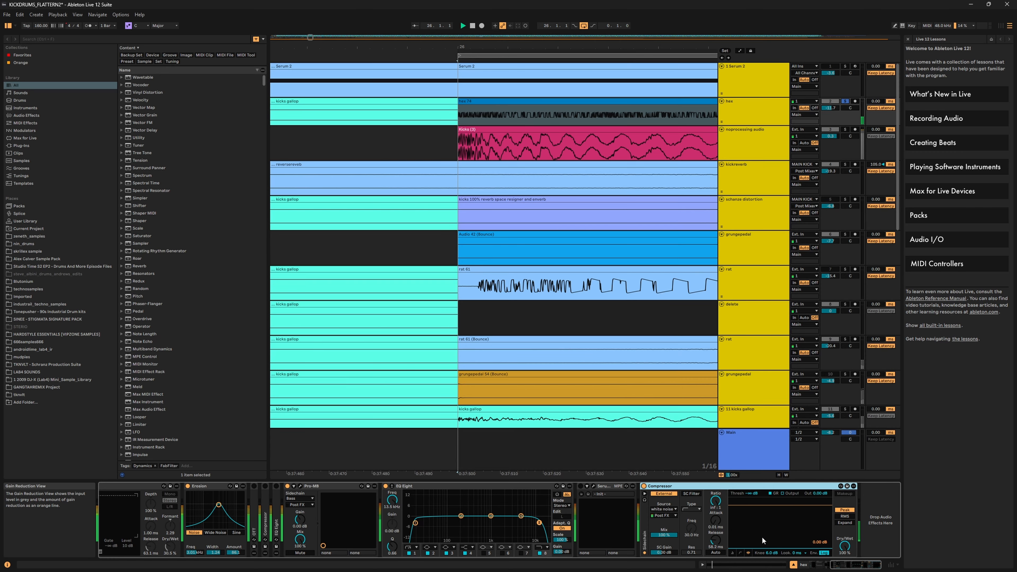
# Bypass the hex track's sidechain Compressor, unsolo the track to hear the full mix, and re-enable the Compressor
pyautogui.click(643, 486)
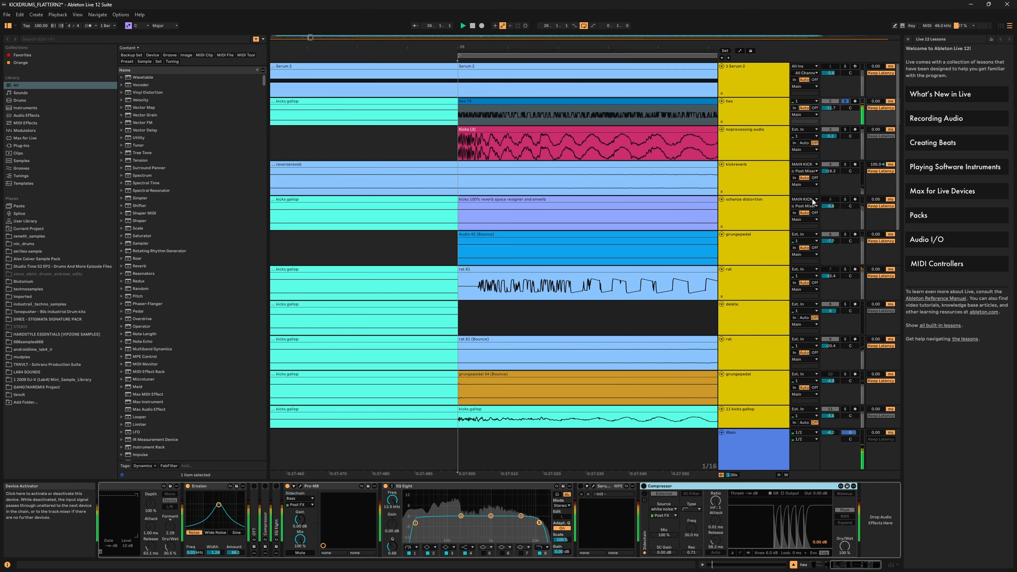
pyautogui.click(846, 101)
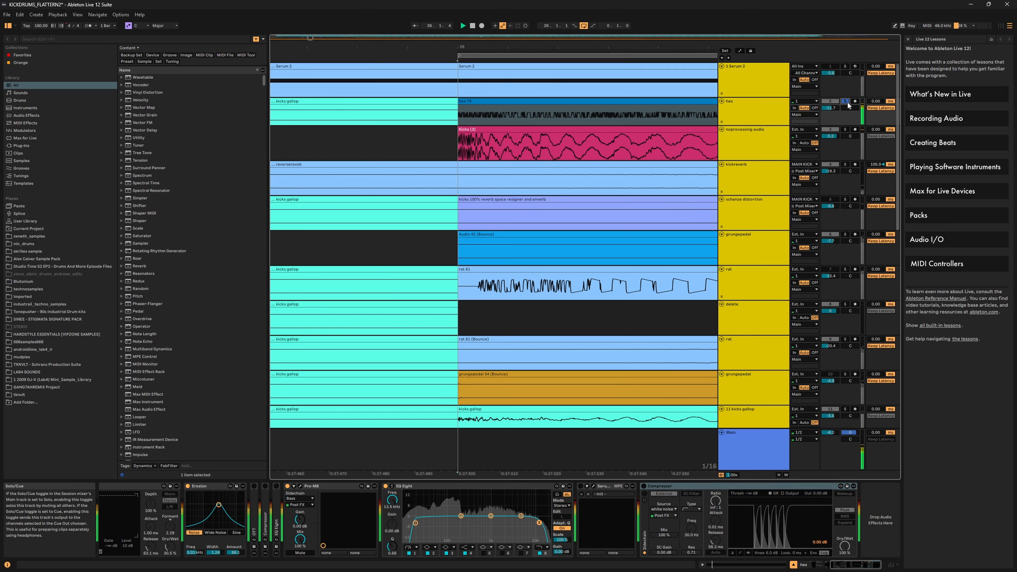
pyautogui.click(644, 486)
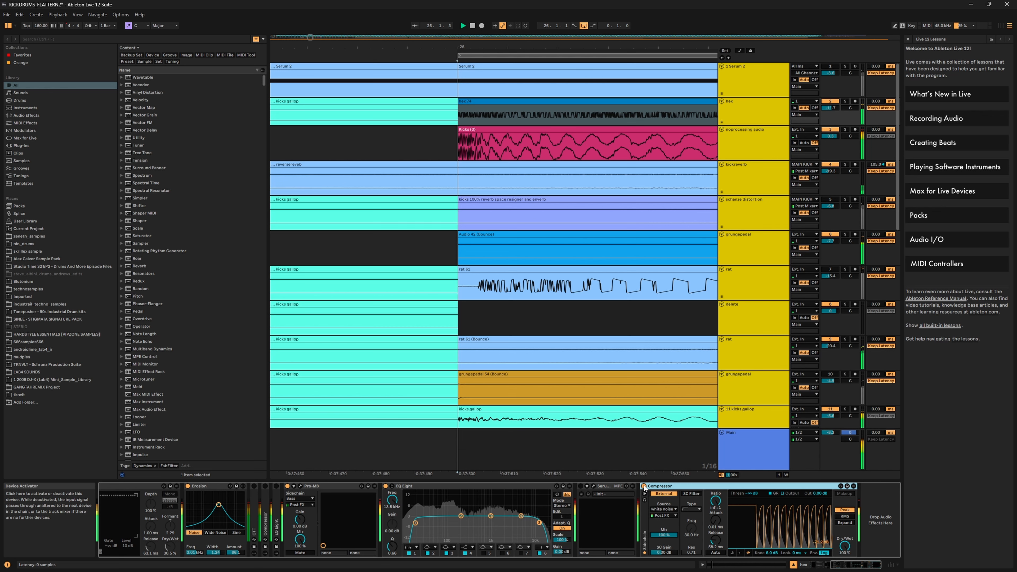
# Group the hex track's sidechain Compressor into an Audio Effect Rack and duplicate its chain in the chain list
pyautogui.rightClick(665, 486)
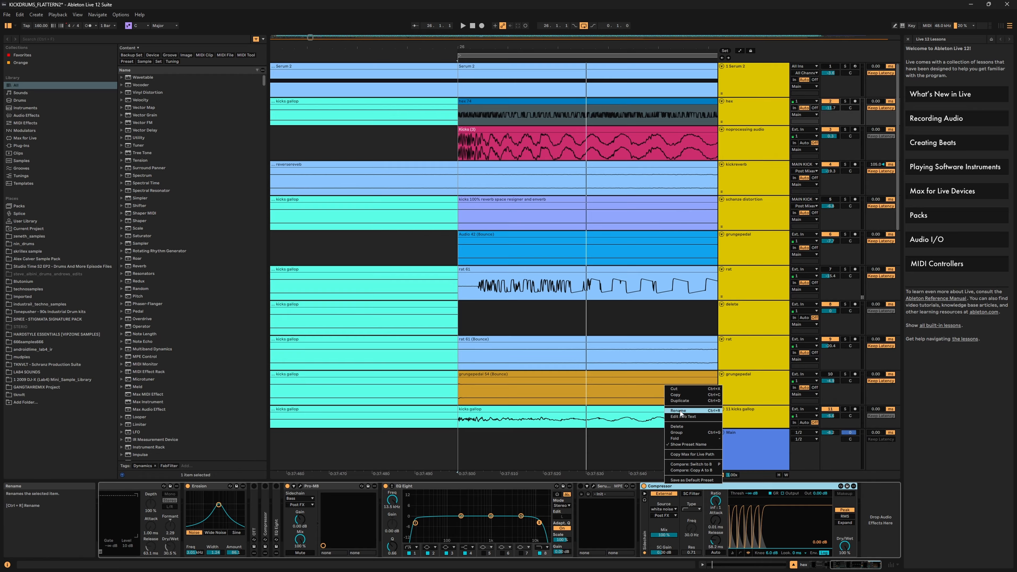
pyautogui.click(681, 432)
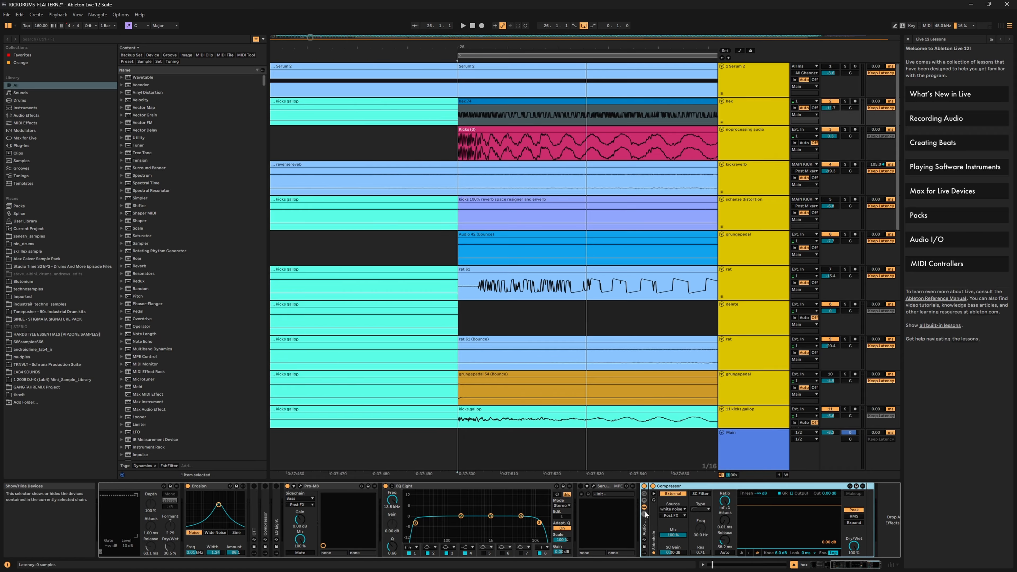
pyautogui.click(646, 512)
pyautogui.rightClick(662, 507)
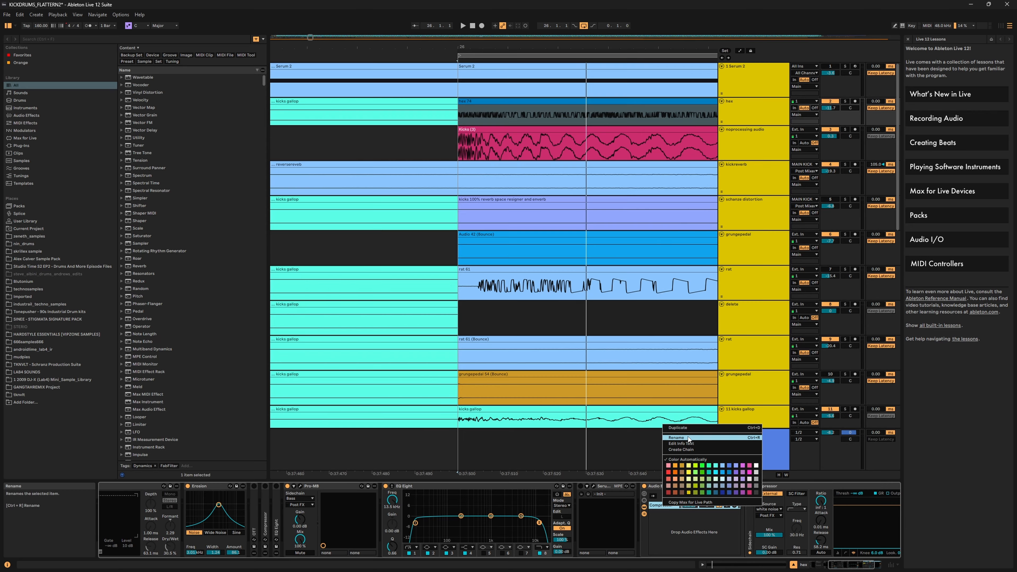
pyautogui.click(686, 428)
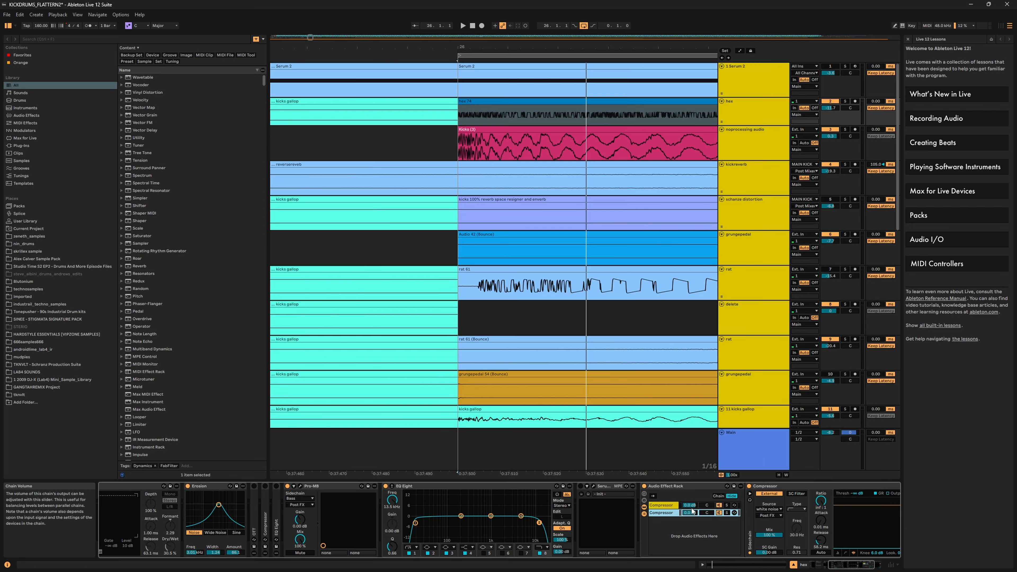
# Find EQ Eight in the browser, add it to the rack's first chain, and place it before the Compressor
pyautogui.click(51, 38)
pyautogui.write('eq')
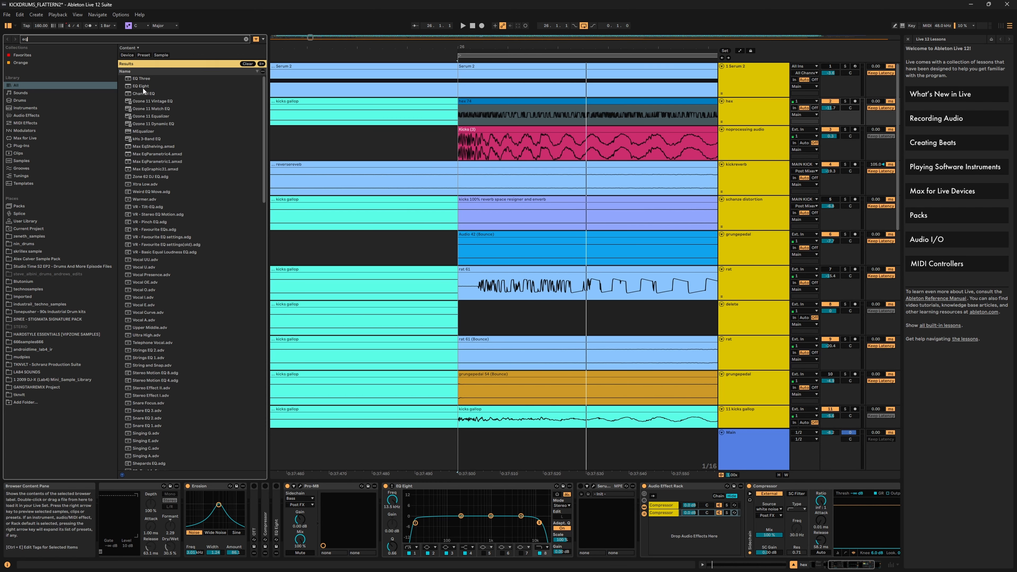
pyautogui.moveTo(143, 88); pyautogui.dragTo(711, 516)
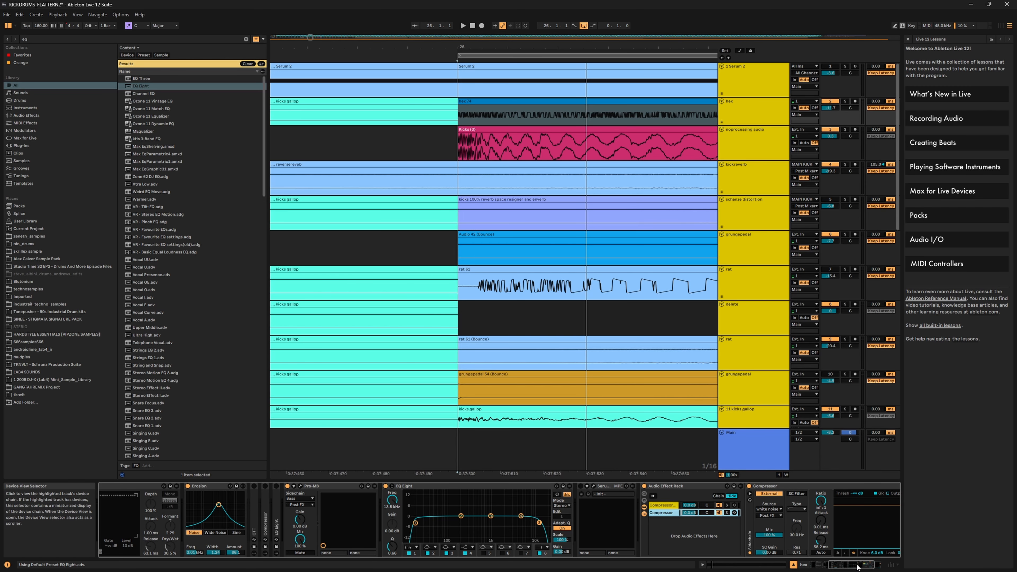
pyautogui.moveTo(859, 564); pyautogui.dragTo(884, 570)
pyautogui.click(543, 512)
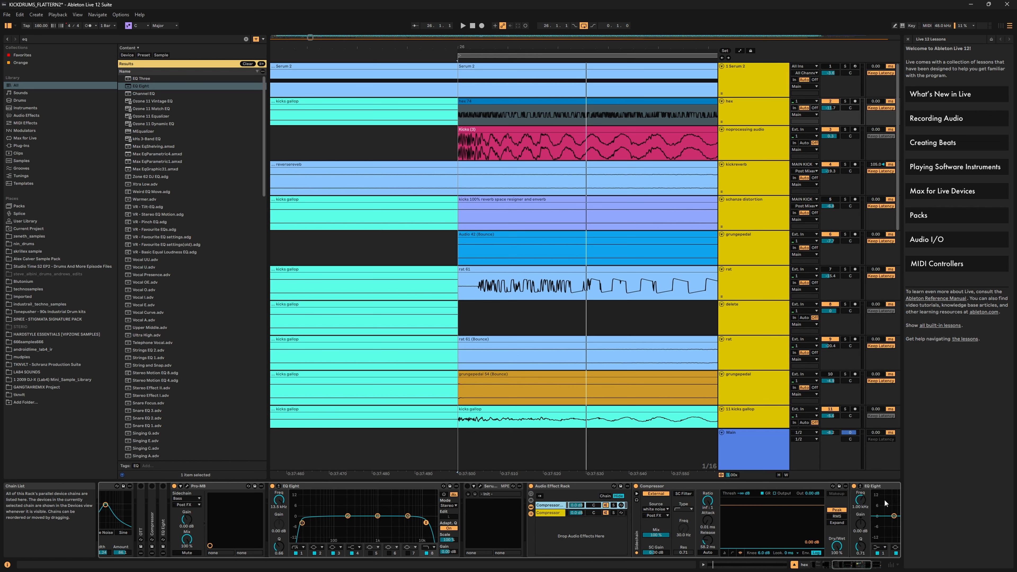
pyautogui.click(884, 486)
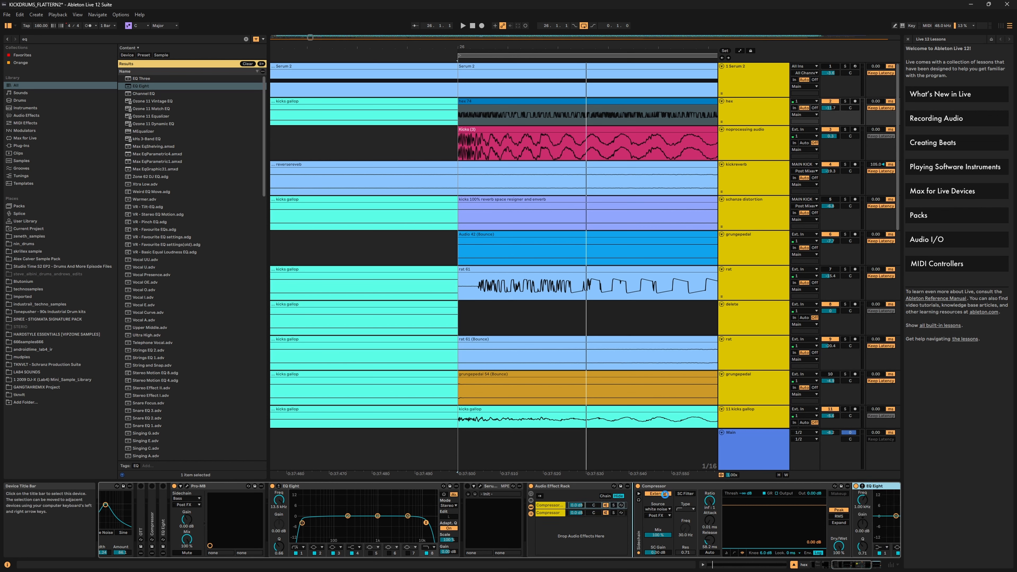
pyautogui.moveTo(665, 494); pyautogui.dragTo(666, 497)
# Make the first EQ band a low cut at about 178 Hz, auditioning it with the first chain and the hex track soloed
pyautogui.click(659, 547)
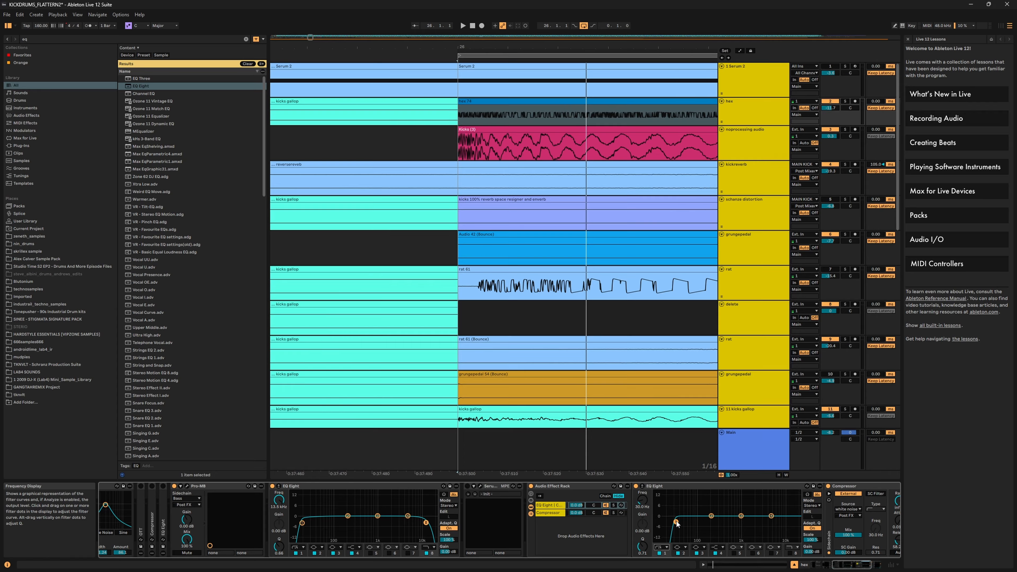
pyautogui.click(665, 499)
pyautogui.press('space')
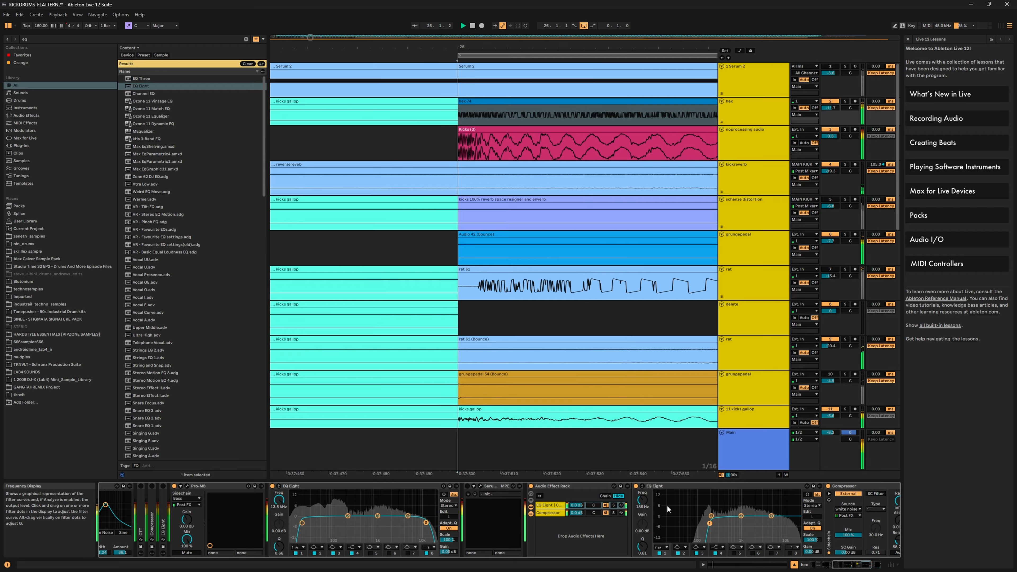
pyautogui.click(613, 505)
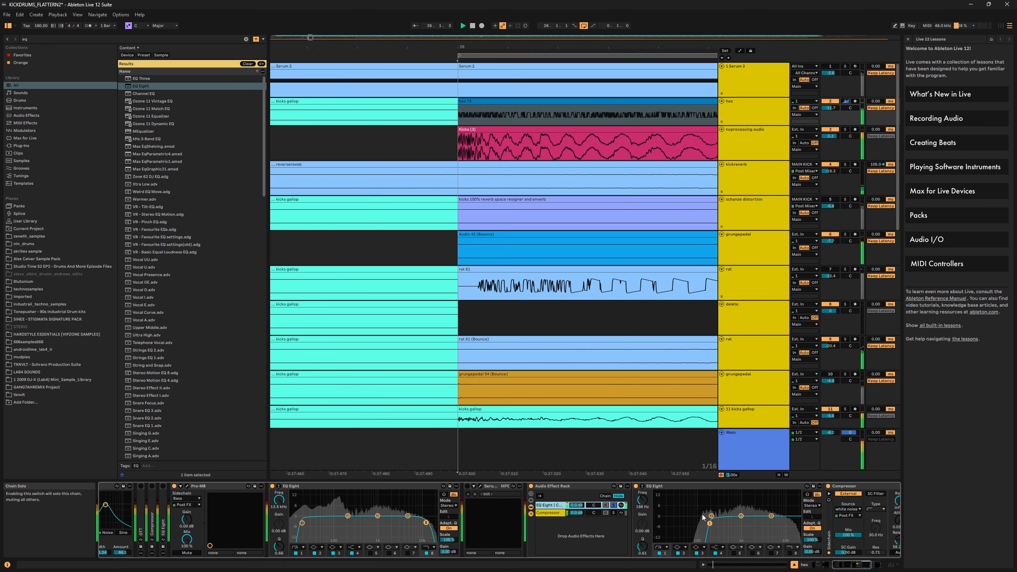
pyautogui.moveTo(709, 522); pyautogui.dragTo(729, 523)
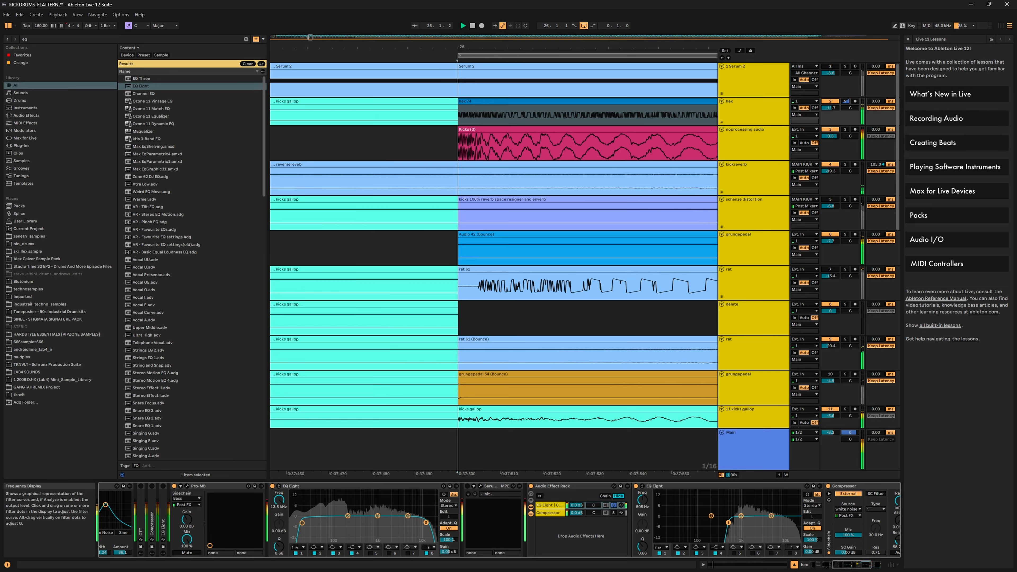
pyautogui.click(845, 102)
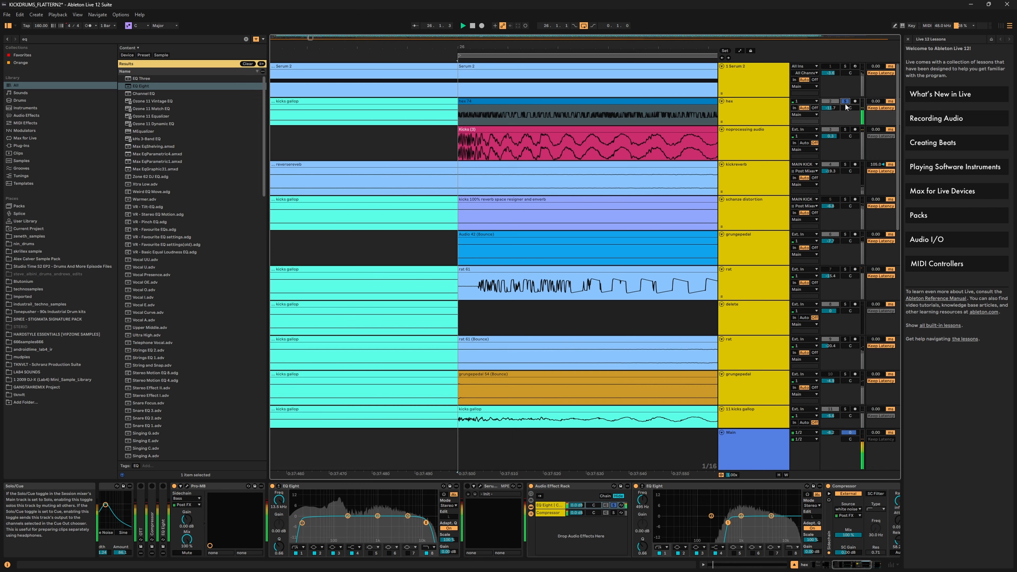
pyautogui.moveTo(727, 523); pyautogui.dragTo(698, 522)
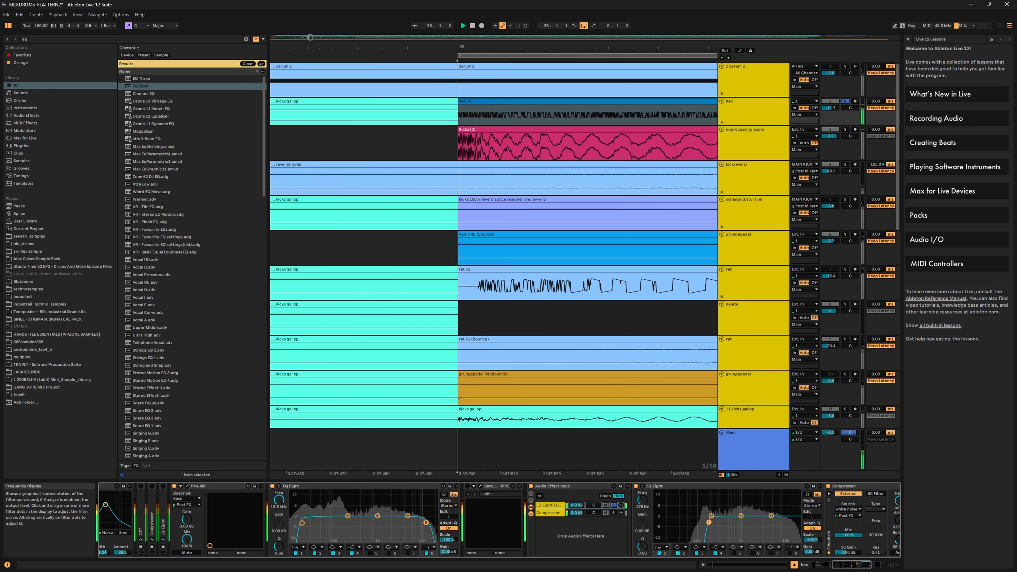
# Stop playback and copy the first chain's EQ Eight into the second chain, before its Compressor
pyautogui.rightClick(654, 488)
pyautogui.press('Down')
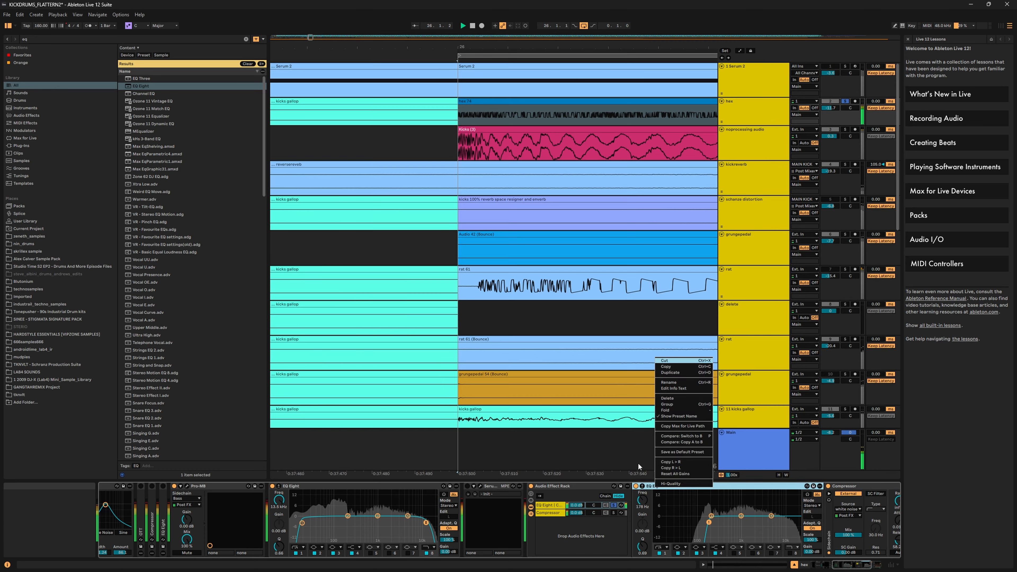
pyautogui.press('Escape')
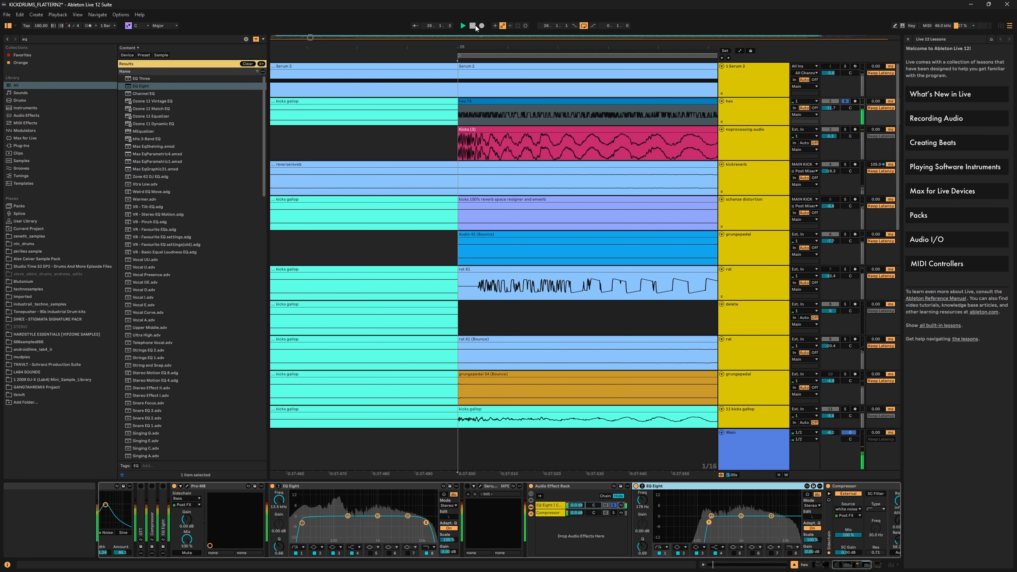
pyautogui.rightClick(681, 485)
pyautogui.click(694, 364)
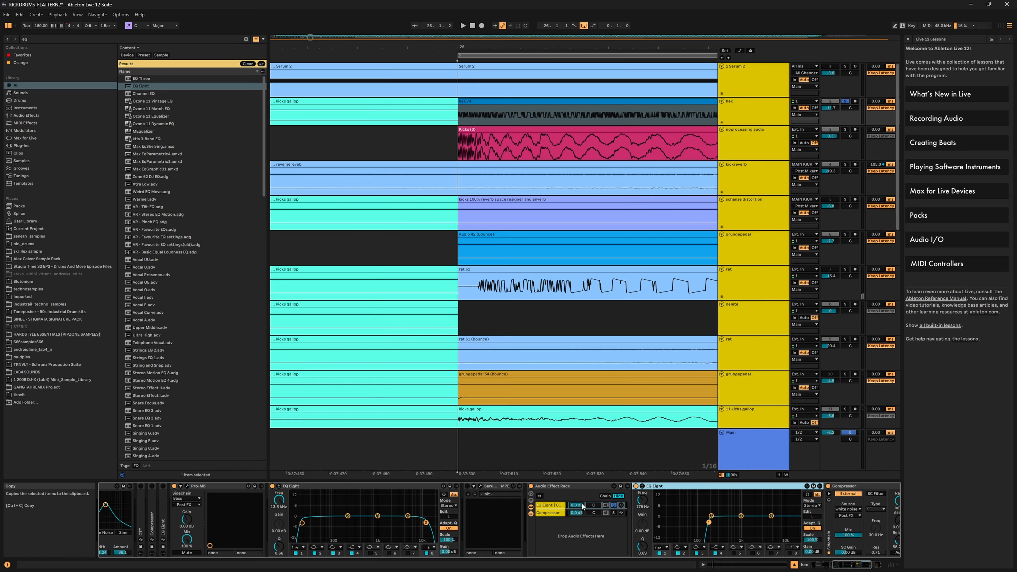
pyautogui.click(556, 514)
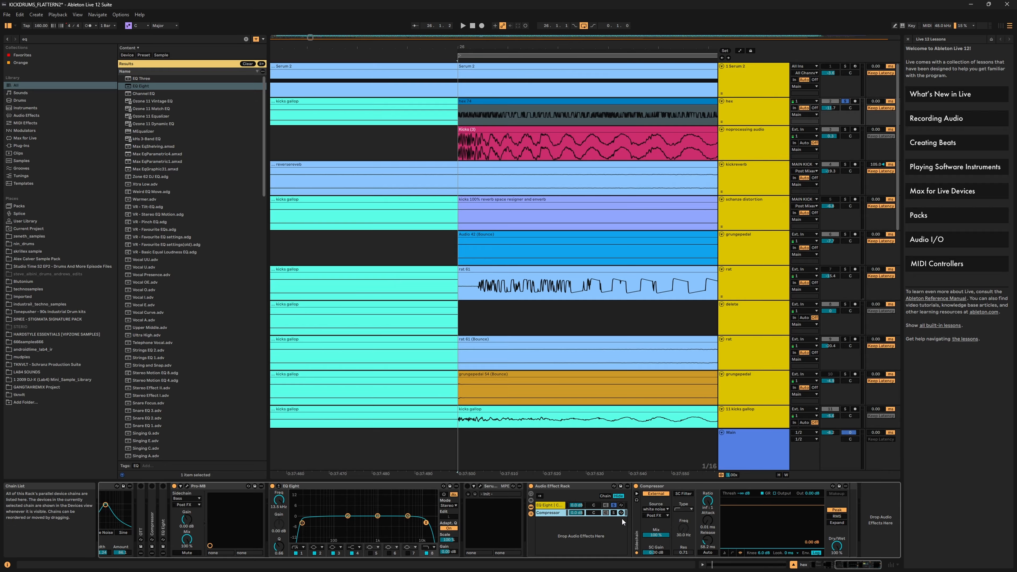
pyautogui.rightClick(633, 522)
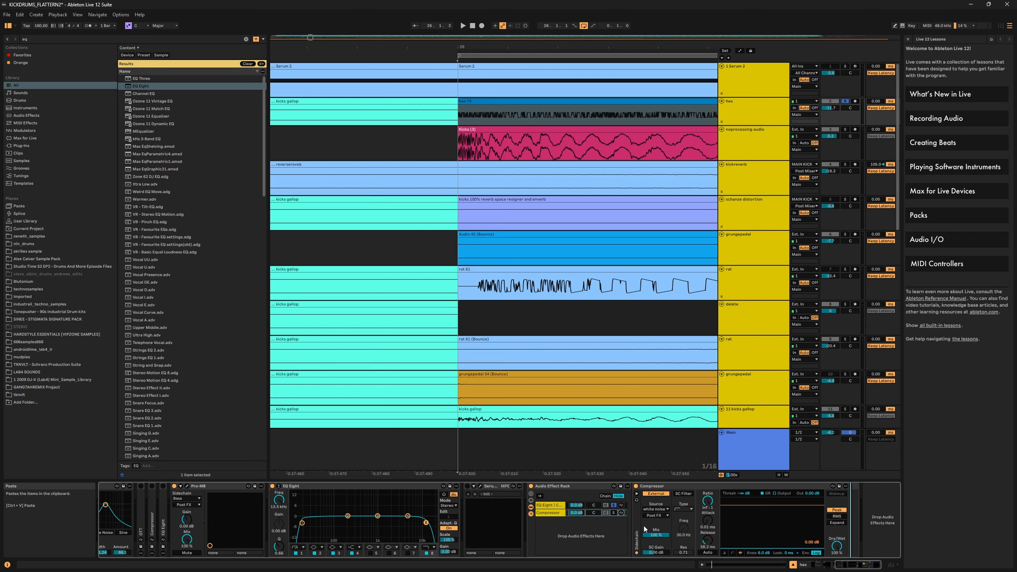
pyautogui.click(643, 525)
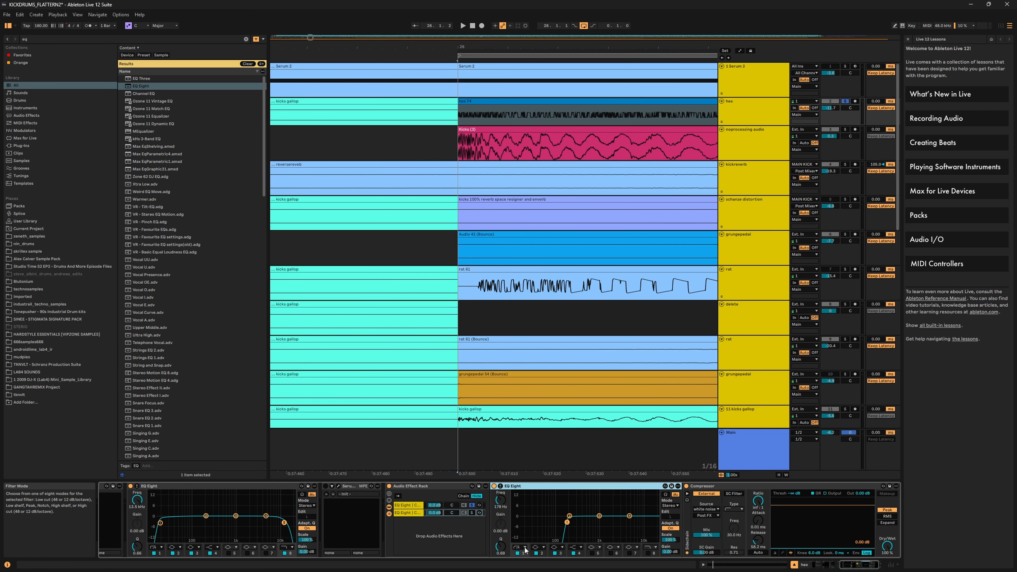
# Switch the second chain's first EQ band to a high cut and audition that chain in solo
pyautogui.click(522, 547)
pyautogui.click(521, 541)
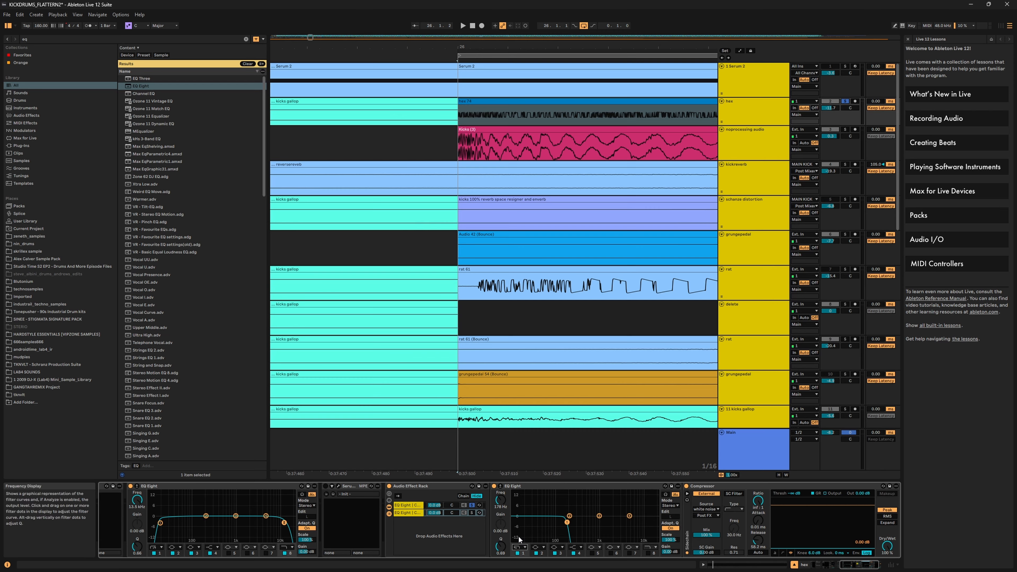
pyautogui.press('space')
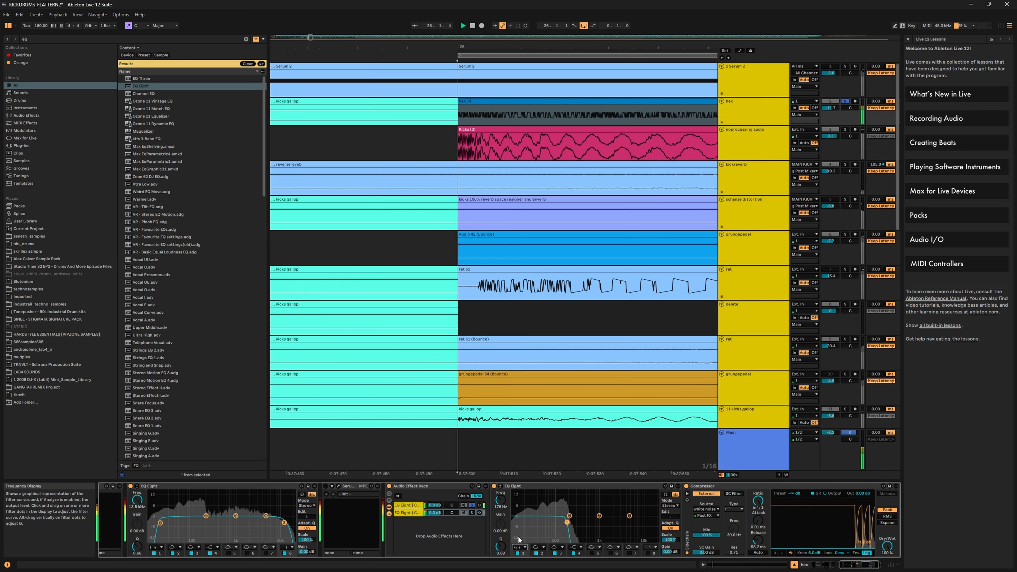
pyautogui.click(472, 512)
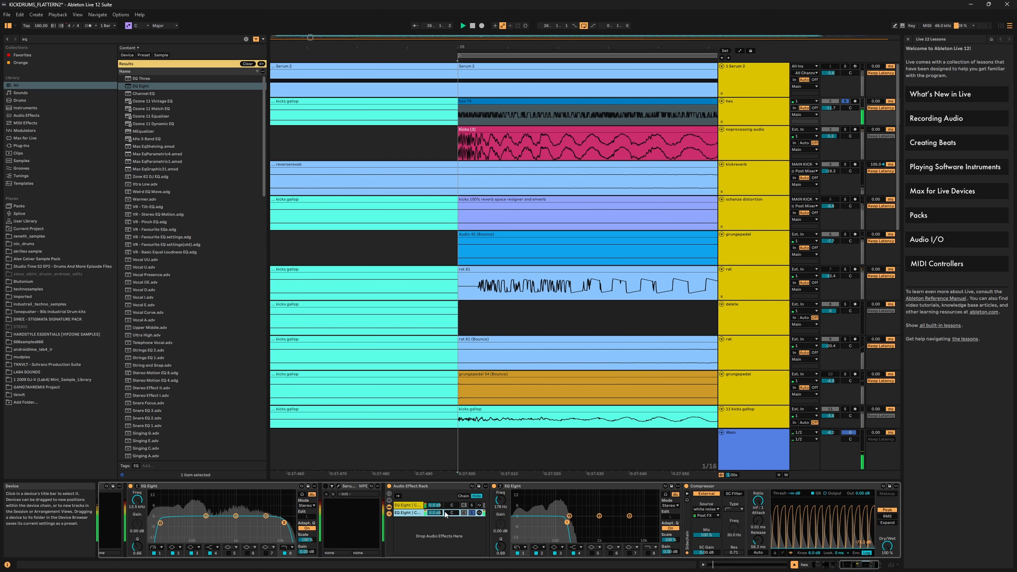
# Bypass the first chain's Compressor, then listen to that chain in solo and together with the second chain
pyautogui.click(410, 505)
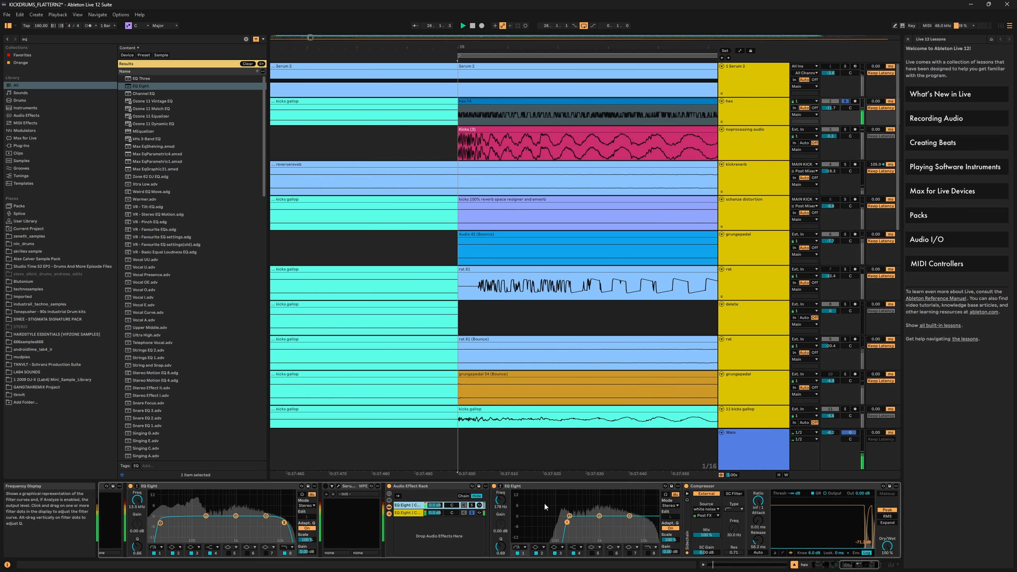
pyautogui.click(686, 486)
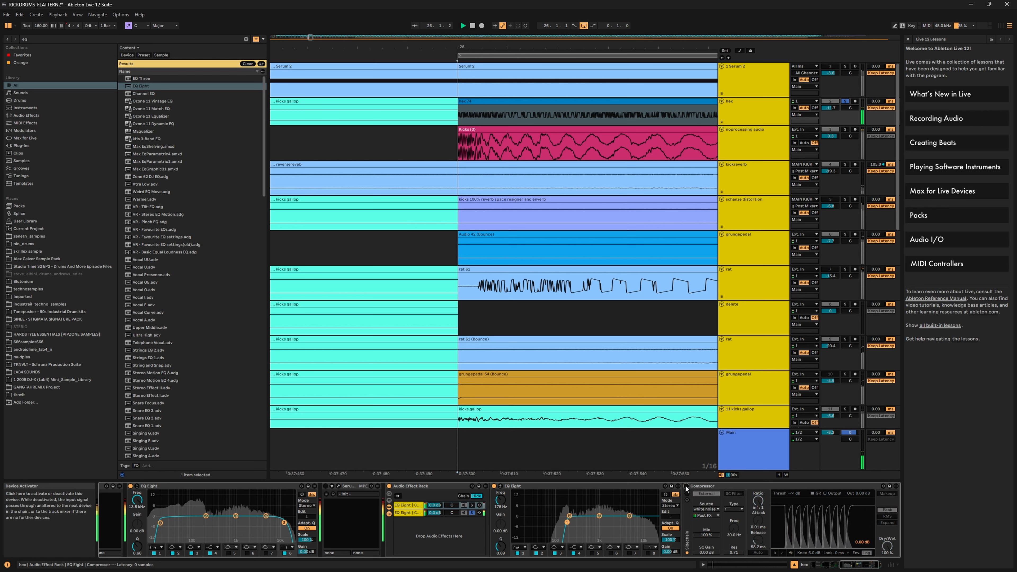
pyautogui.click(473, 505)
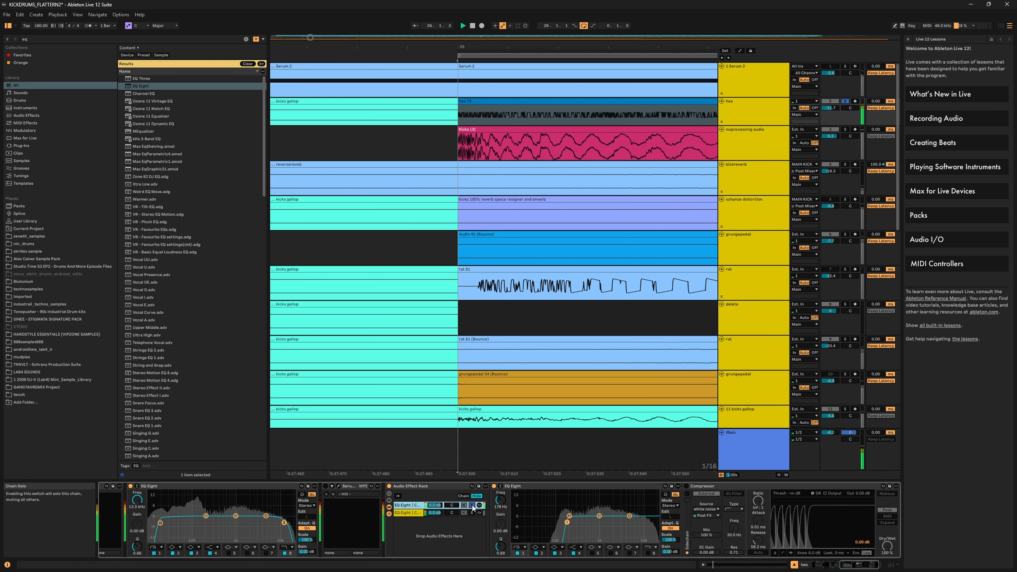
pyautogui.click(473, 506)
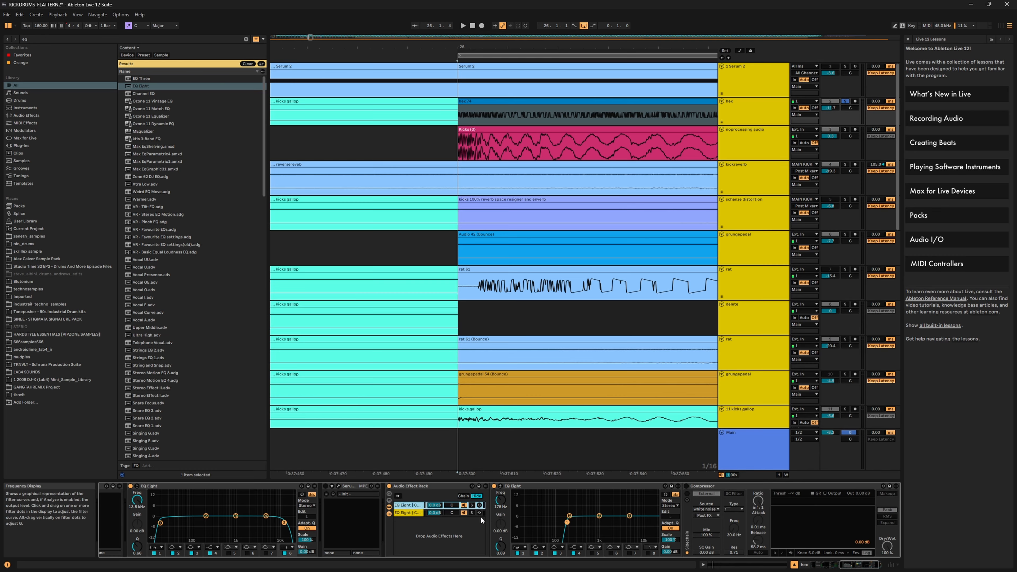
# Nudge the first chain's low-cut frequency to 170 Hz and map it to Macro 1 of the rack
pyautogui.click(567, 523)
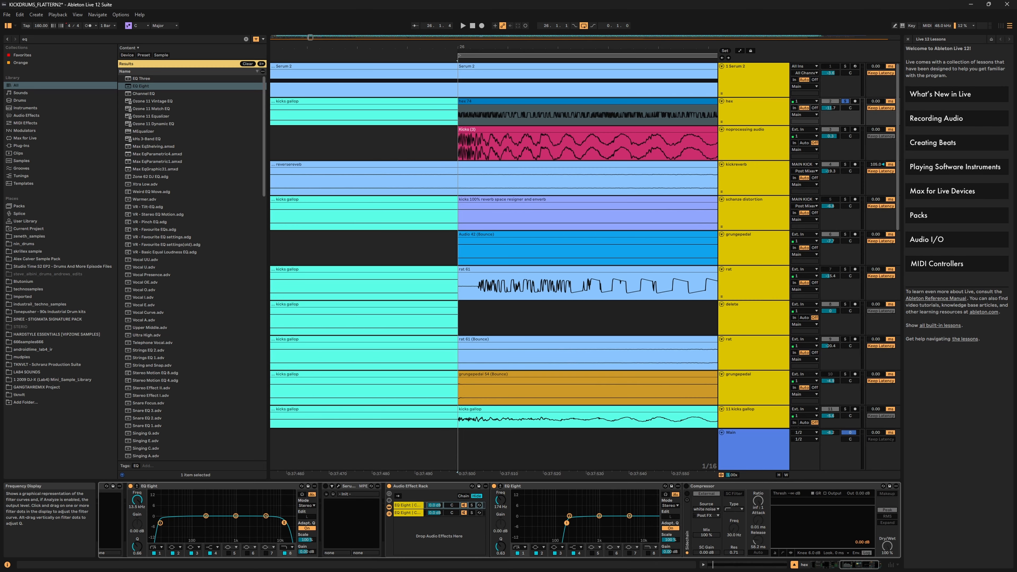
pyautogui.rightClick(567, 524)
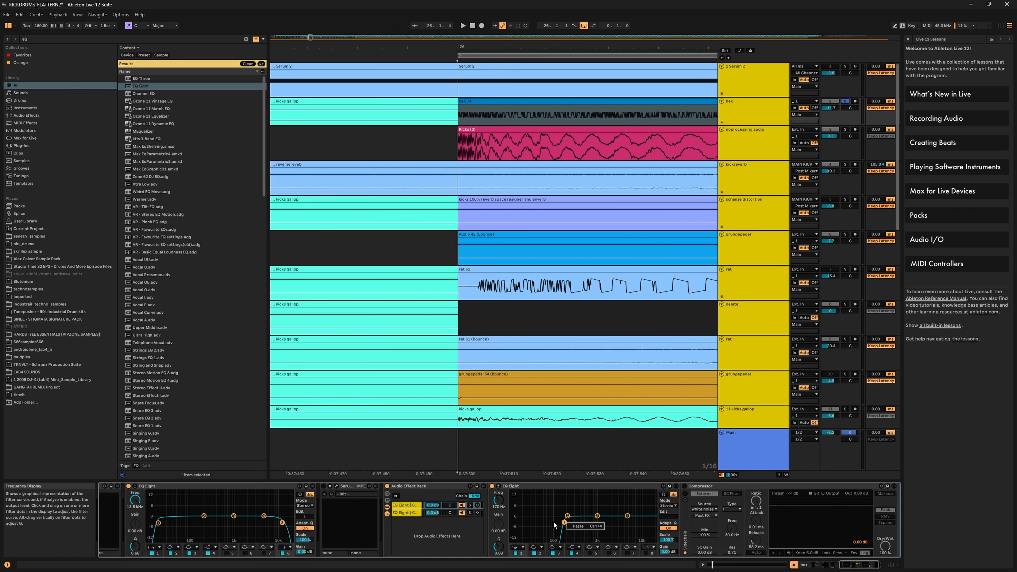
pyautogui.rightClick(501, 502)
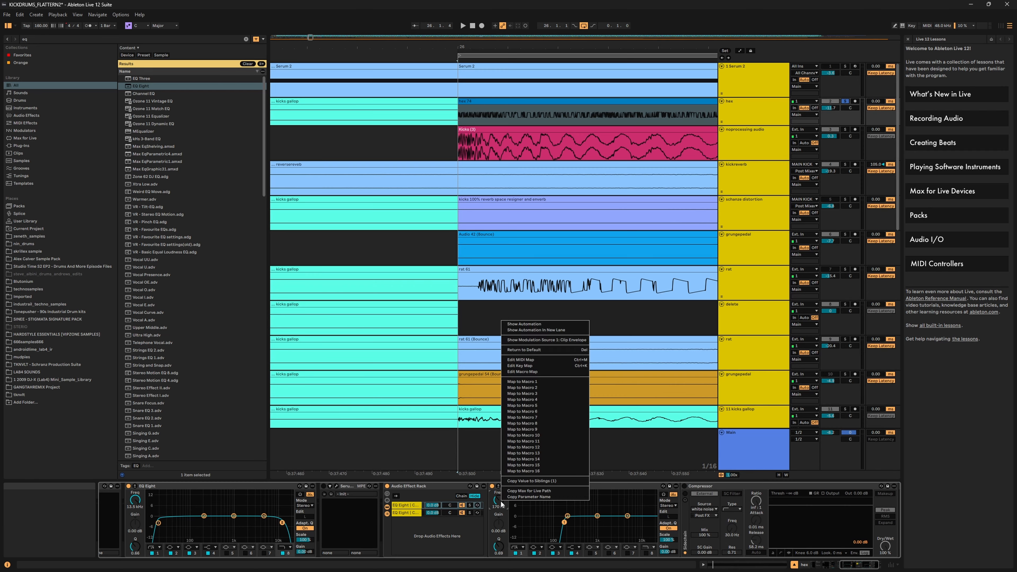
pyautogui.click(543, 382)
# Map the second chain's high-cut frequency to the same macro, set the macro to 127 Hz, and play the loop
pyautogui.click(490, 512)
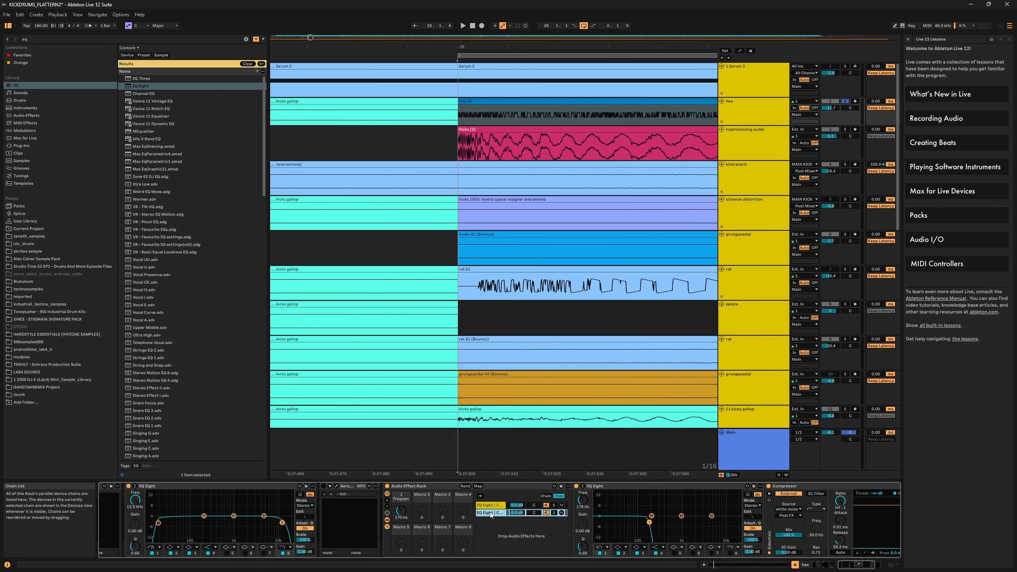
pyautogui.rightClick(583, 500)
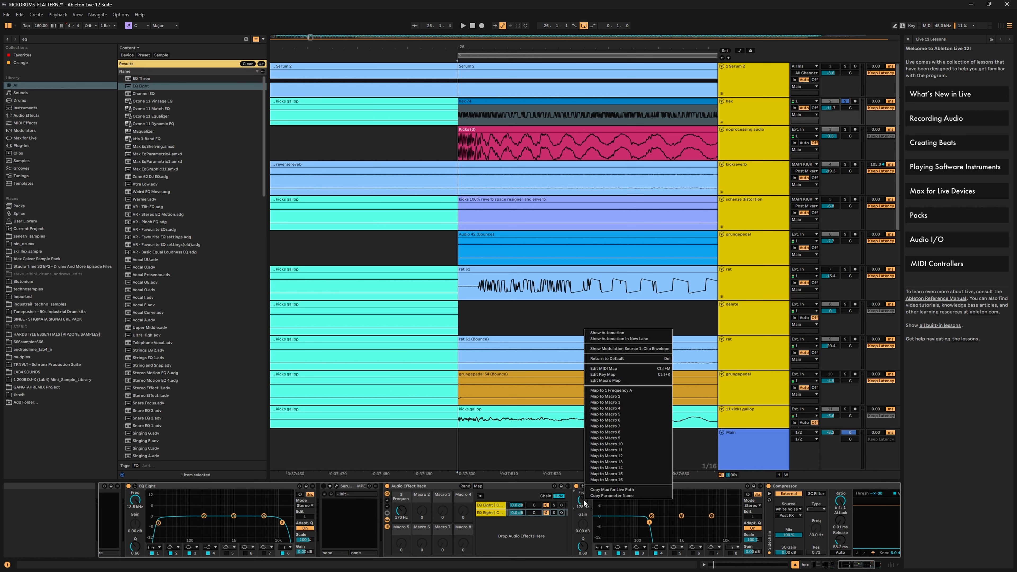
pyautogui.click(599, 391)
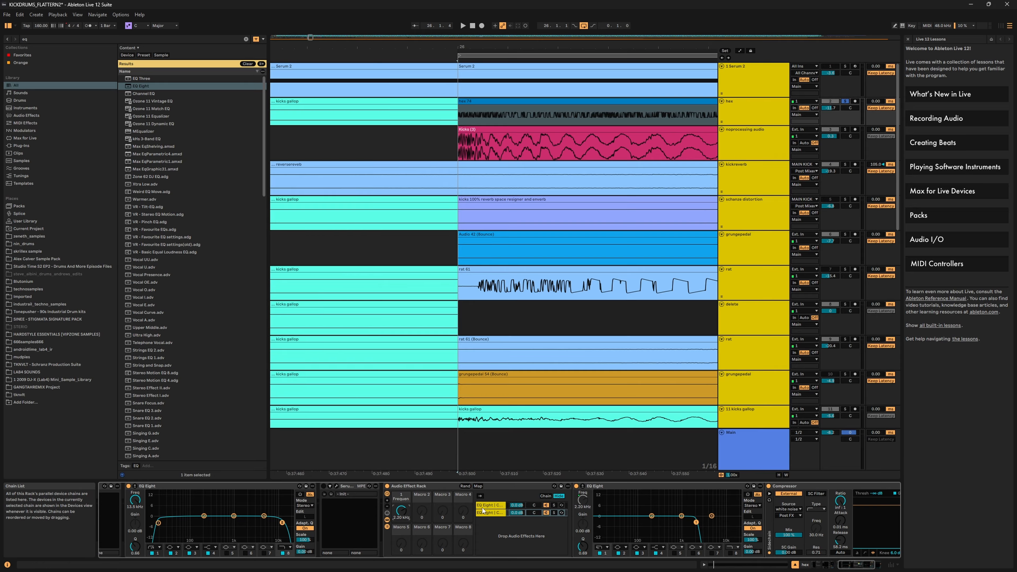
pyautogui.moveTo(400, 510); pyautogui.dragTo(401, 529)
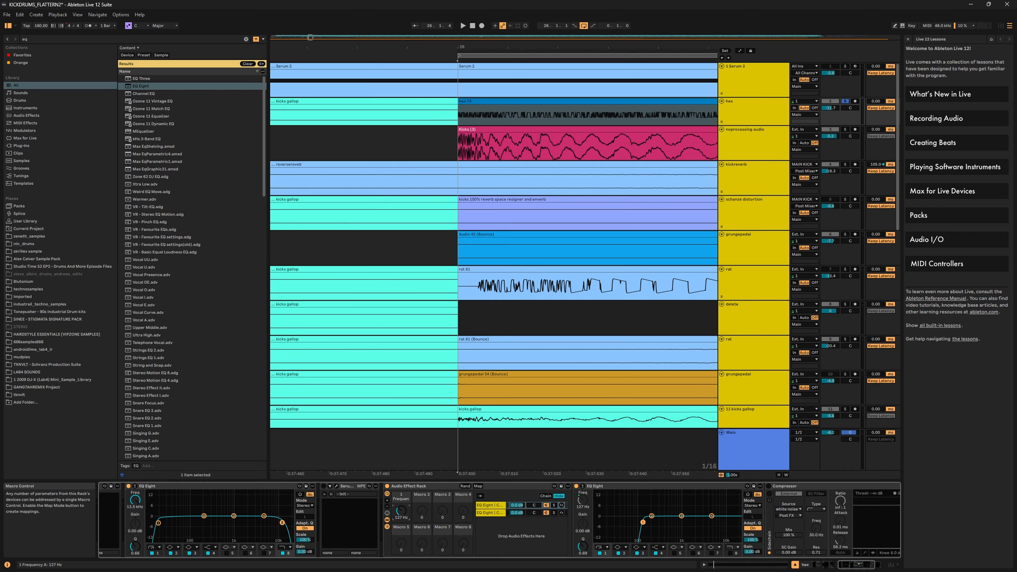
pyautogui.press('space')
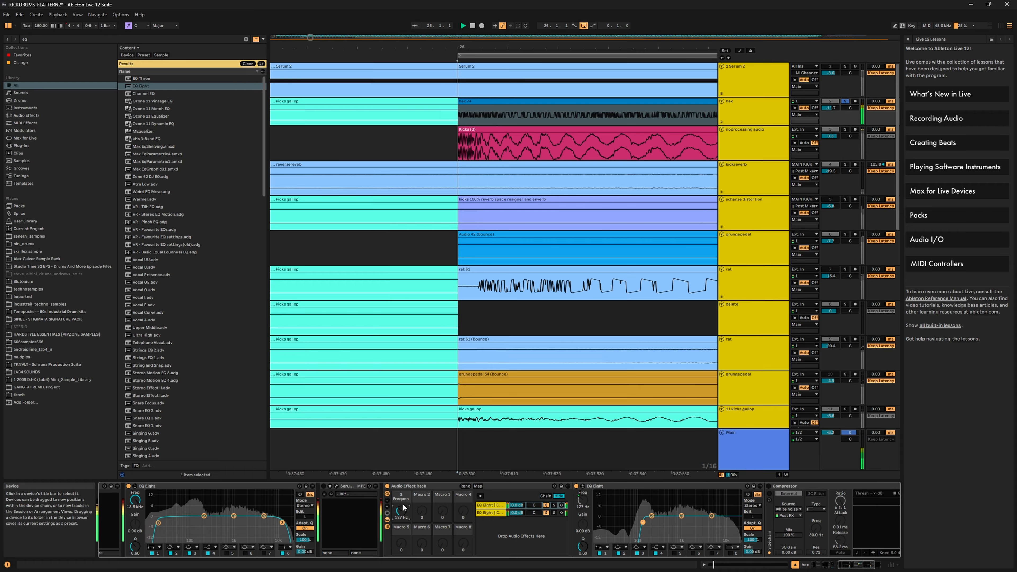
# Sweep the rack's Macro 1 crossover with the hex track soloed and in the full mix, and settle on 1.27 kHz
pyautogui.moveTo(404, 507); pyautogui.dragTo(400, 497)
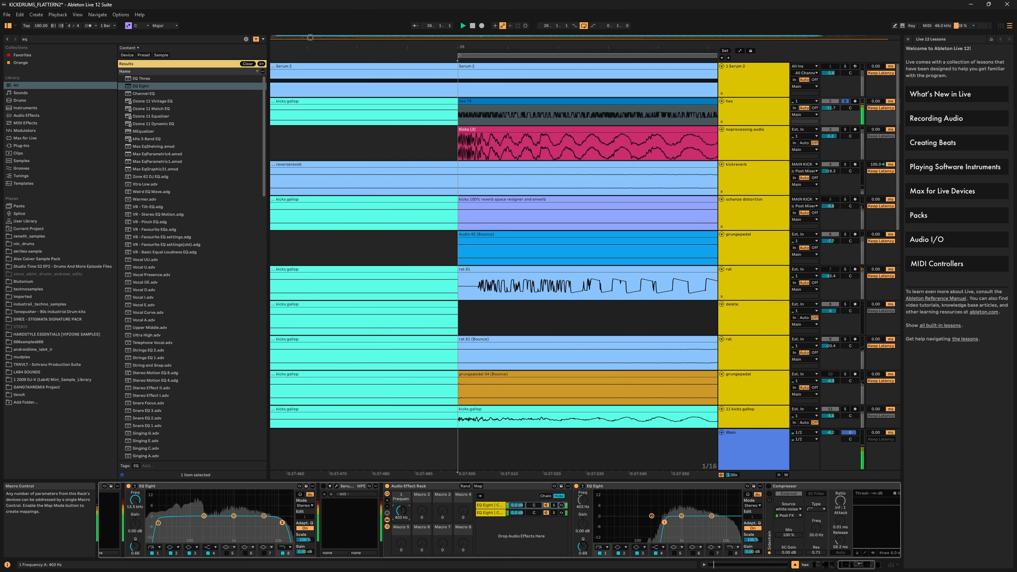
pyautogui.moveTo(400, 510); pyautogui.dragTo(400, 512)
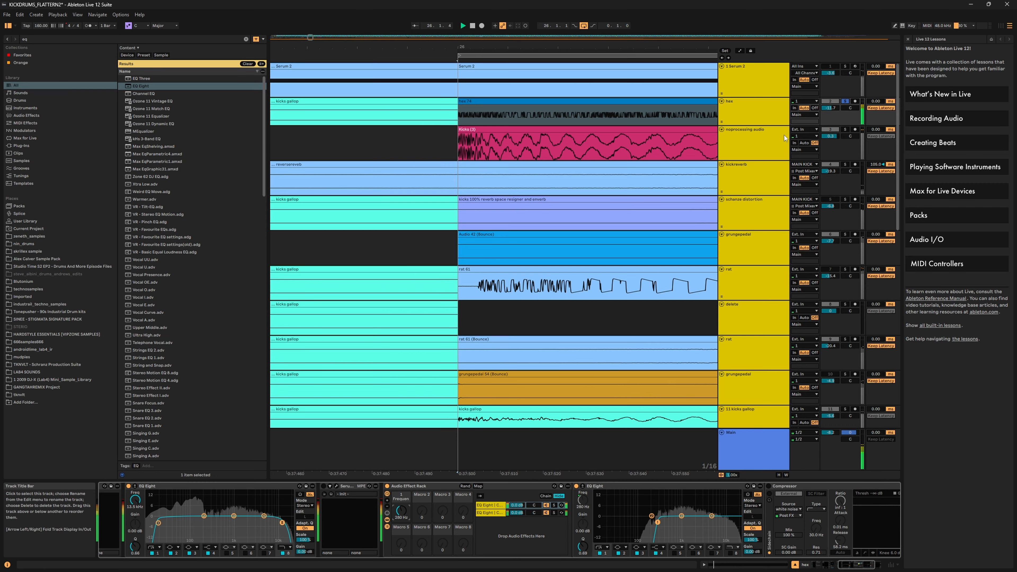
pyautogui.click(845, 101)
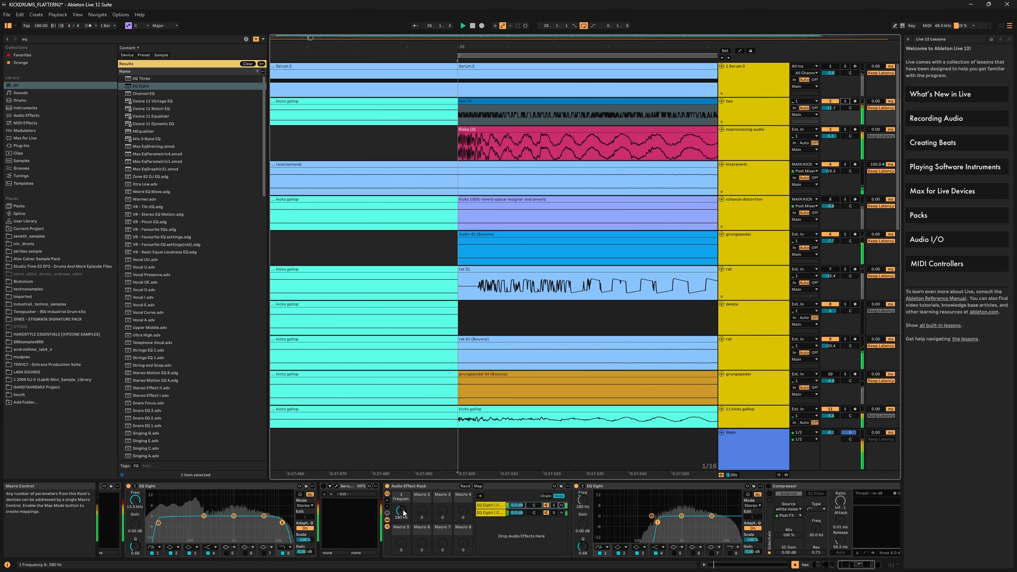
pyautogui.moveTo(403, 513); pyautogui.dragTo(404, 527)
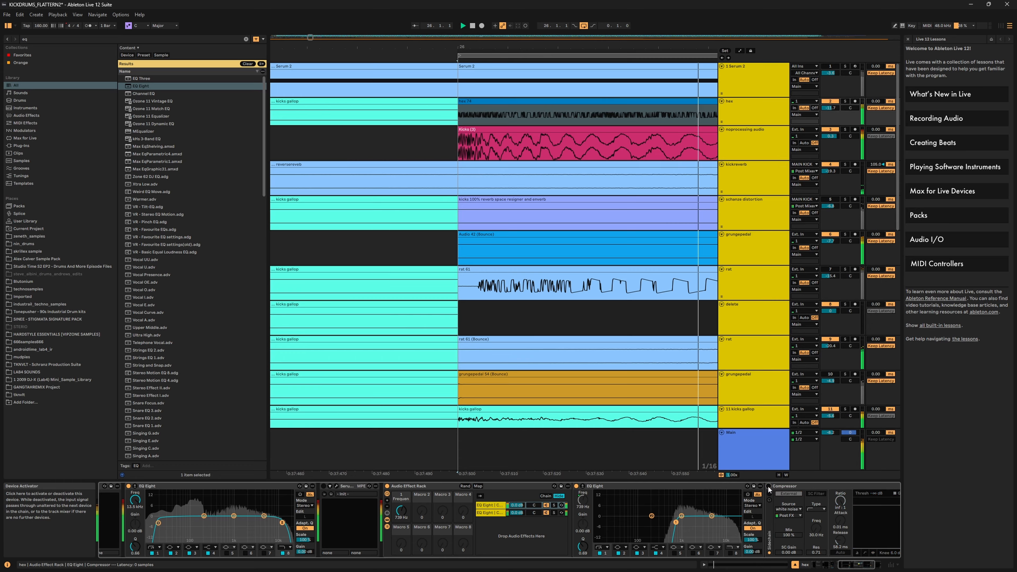
pyautogui.moveTo(402, 513); pyautogui.dragTo(403, 515)
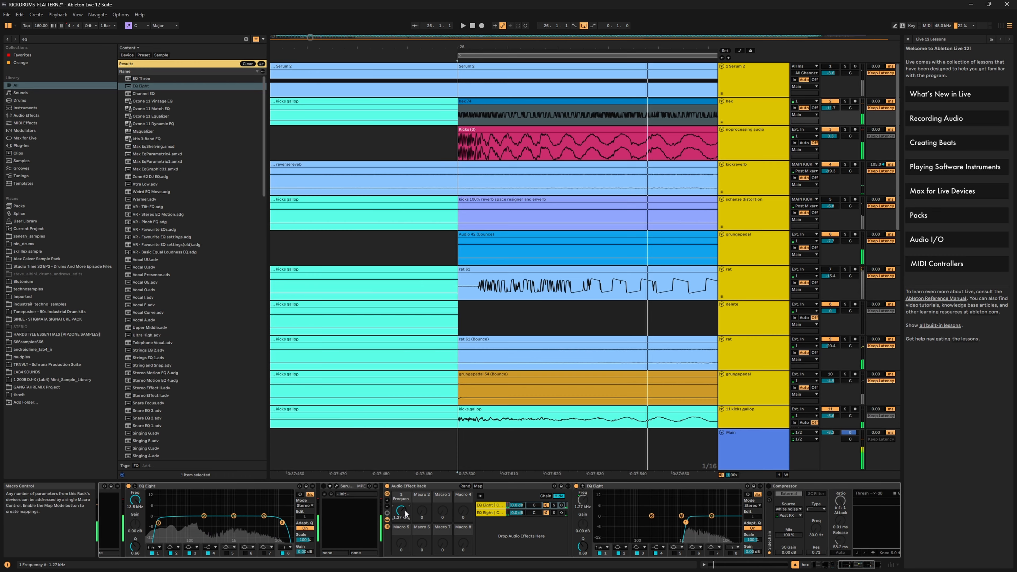
# Reactivate the first chain's Compressor and compare it on and bypassed while the full loop plays, leaving it on
pyautogui.moveTo(841, 564); pyautogui.dragTo(869, 569)
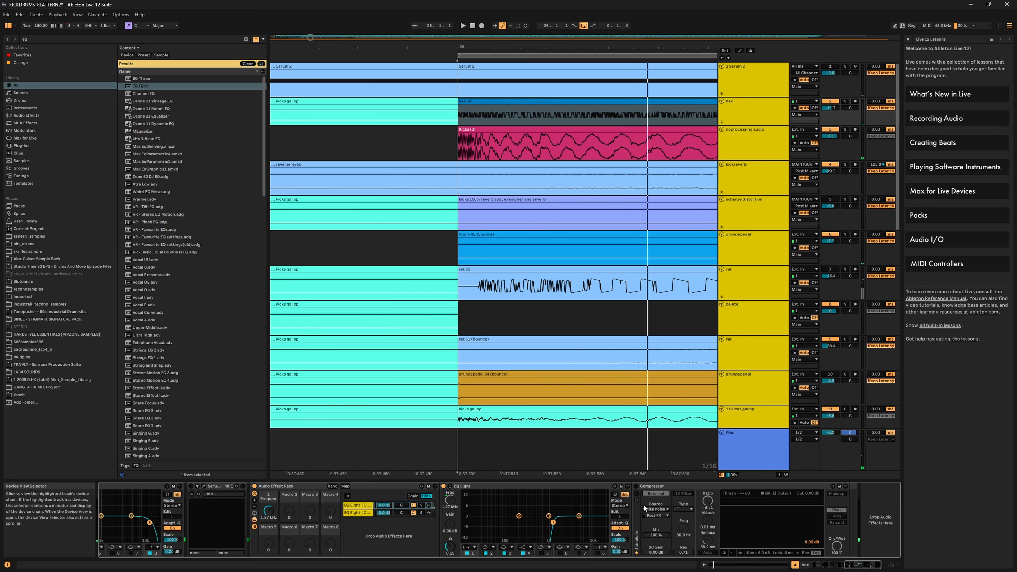
pyautogui.click(636, 486)
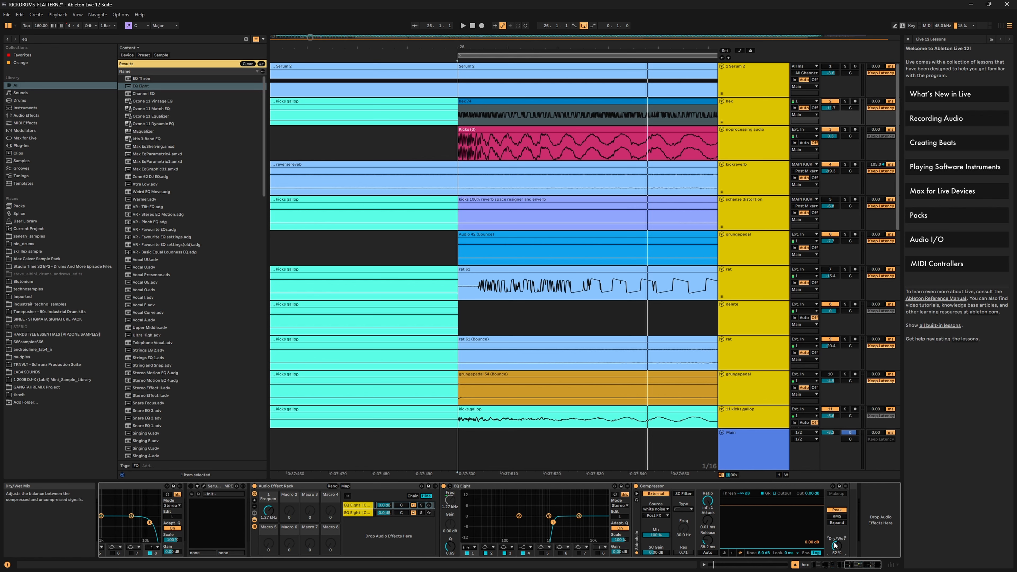
pyautogui.press('space')
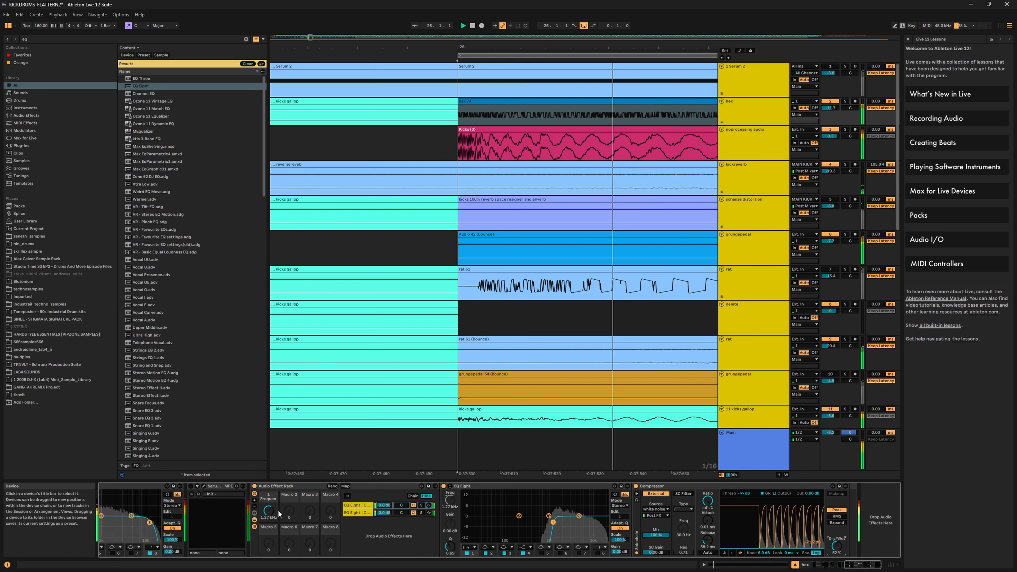
pyautogui.click(635, 486)
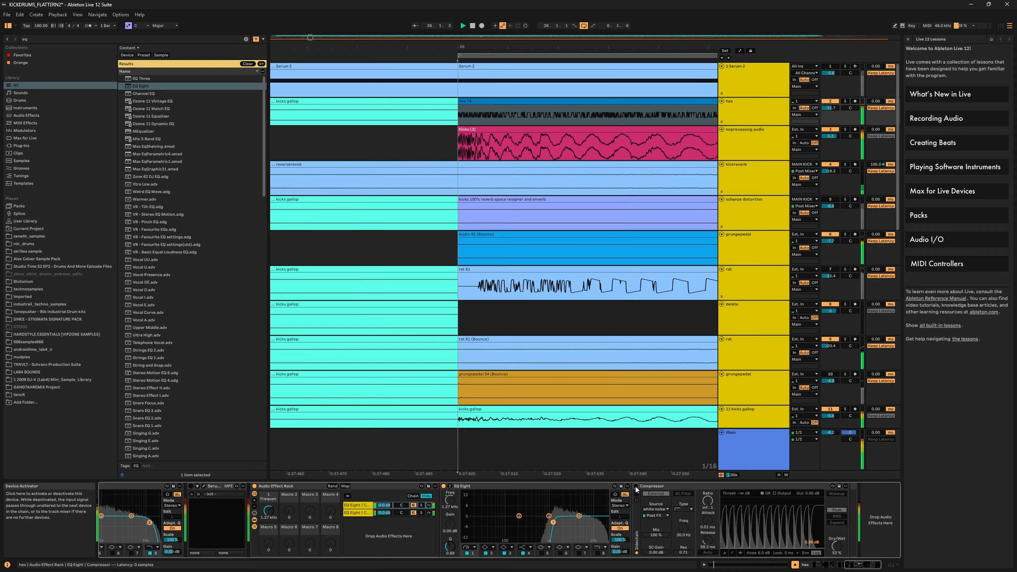
pyautogui.click(636, 486)
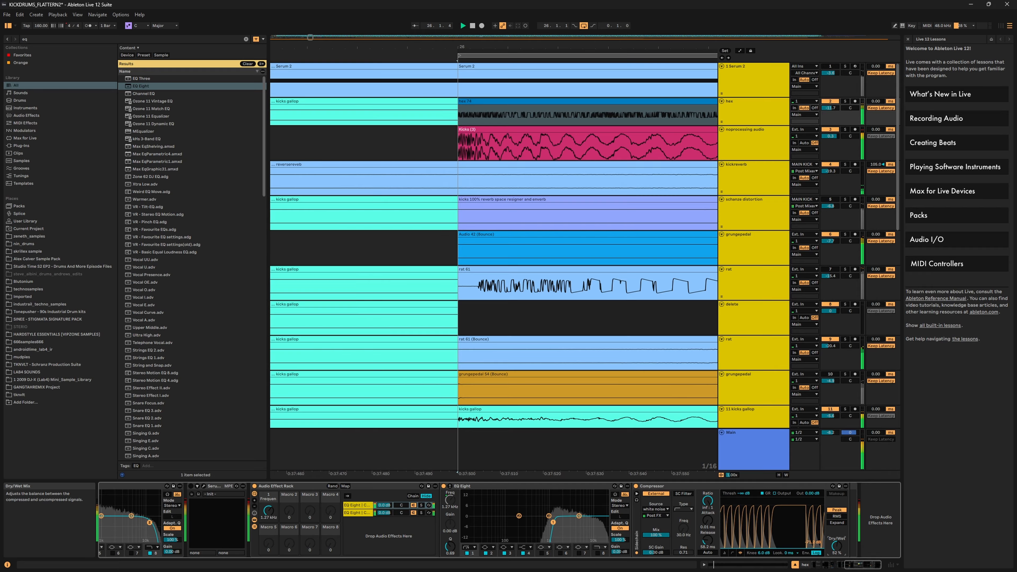
# Adjust the Compressor's Dry/Wet amount while listening to the hex track in the full mix and in solo
pyautogui.moveTo(836, 546); pyautogui.dragTo(837, 555)
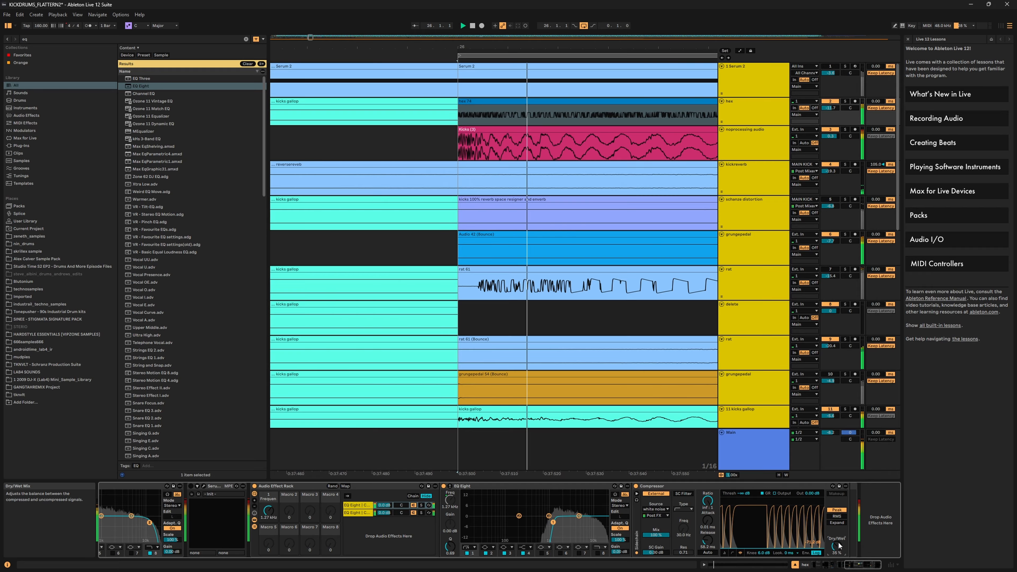
pyautogui.press('space')
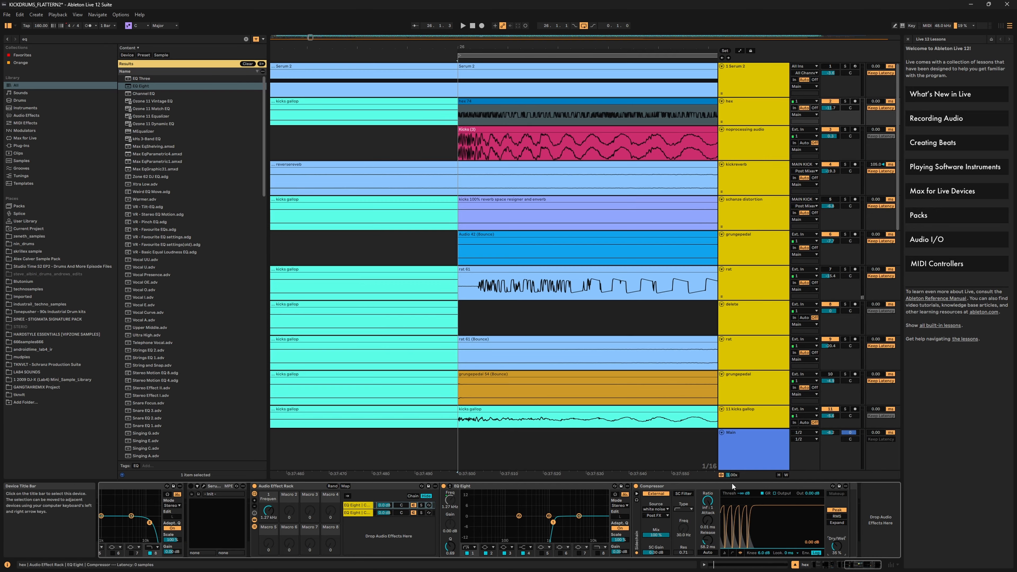
pyautogui.click(845, 101)
pyautogui.press('space')
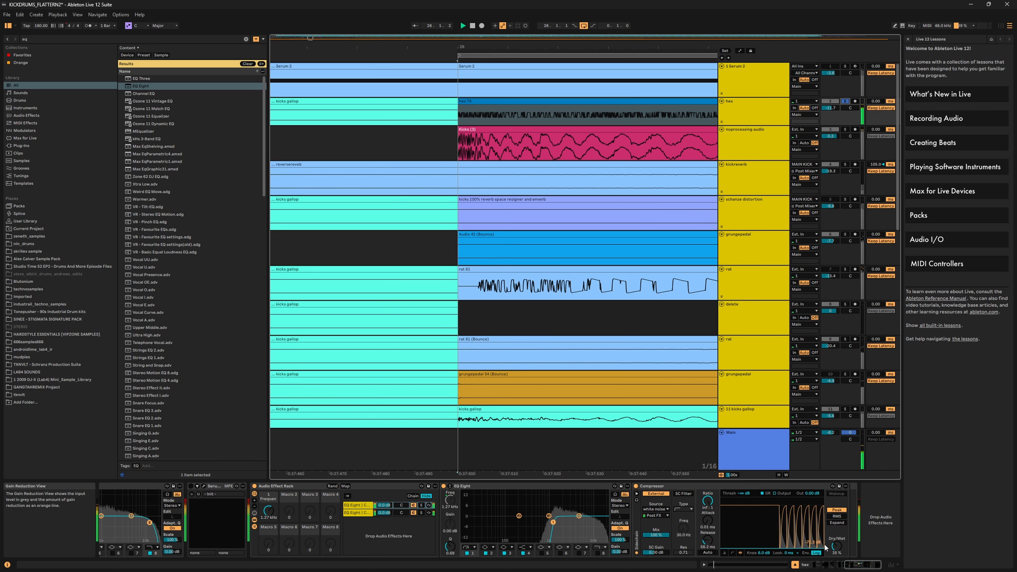
pyautogui.moveTo(836, 548); pyautogui.dragTo(835, 505)
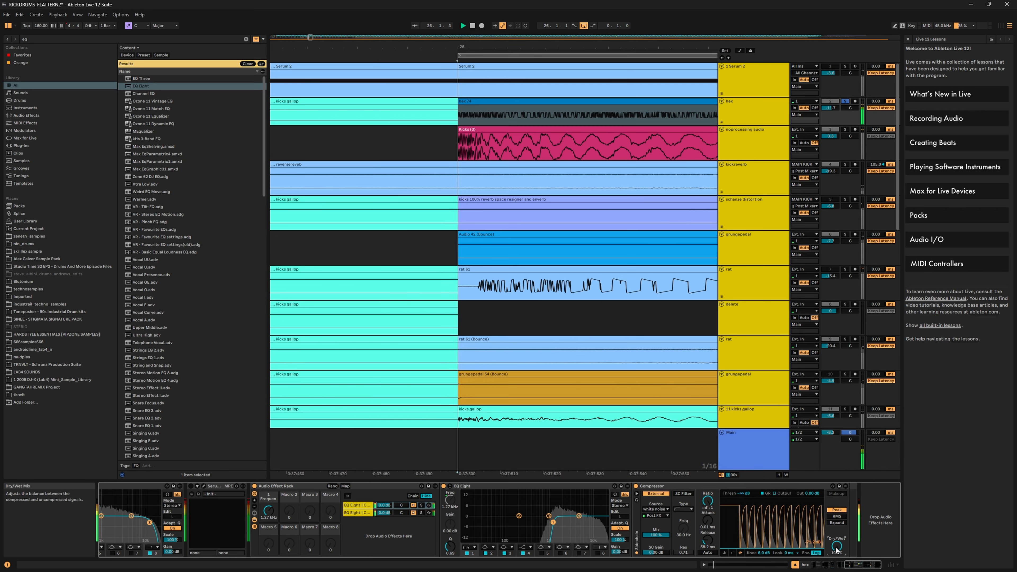
pyautogui.moveTo(835, 549)
pyautogui.mouseDown()
pyautogui.moveTo(835, 571)
pyautogui.moveTo(835, 536)
pyautogui.mouseUp()
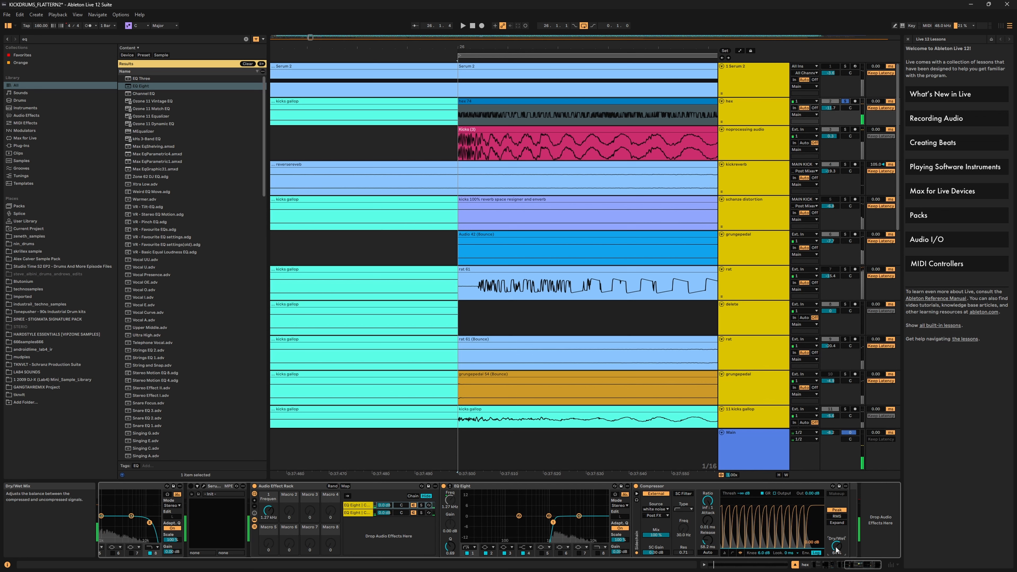
pyautogui.click(845, 101)
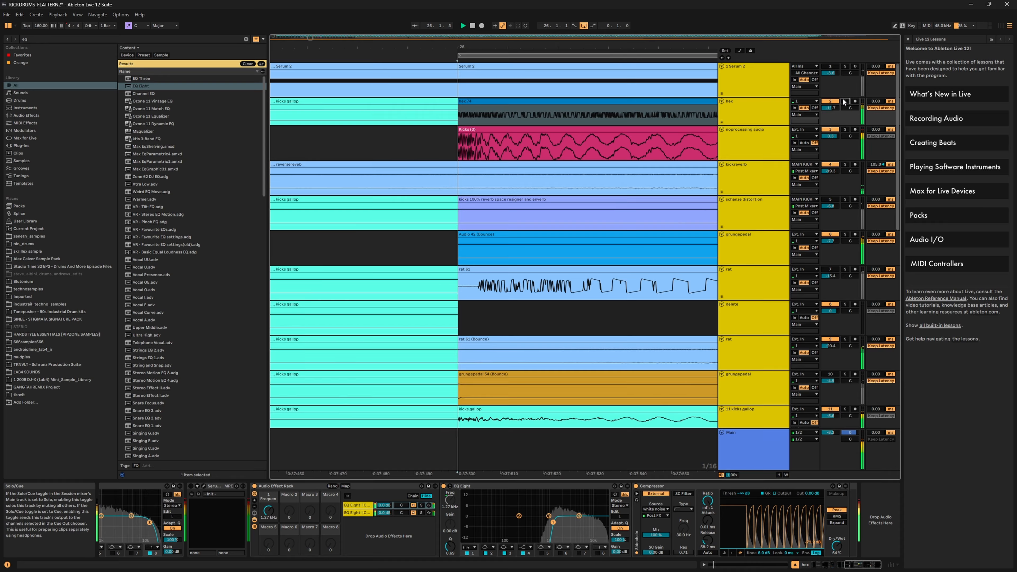
pyautogui.press('space')
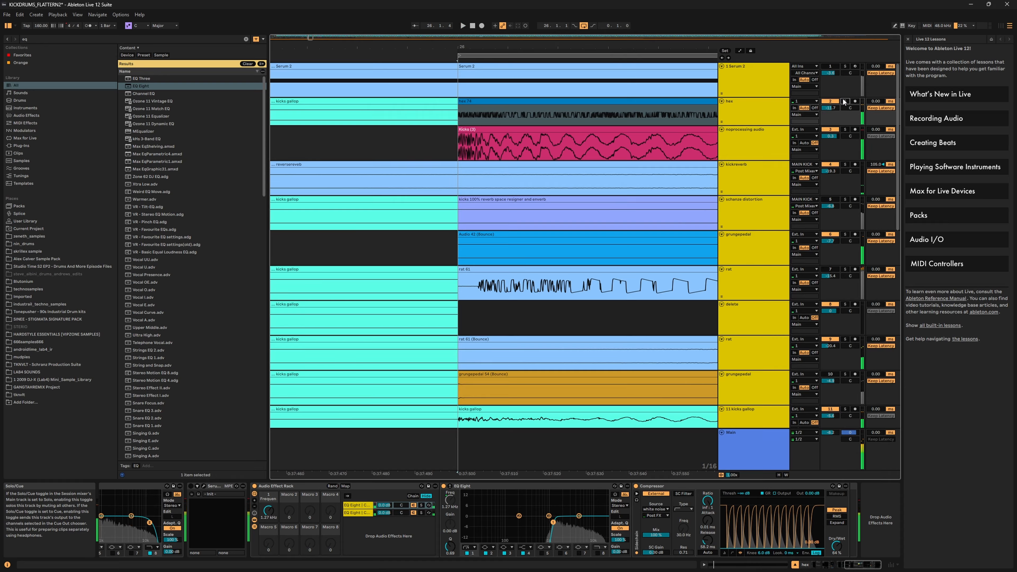
# Solo the noprocessing audio track, then the kickreverb track, and listen to each in the loop
pyautogui.click(845, 129)
pyautogui.press('space')
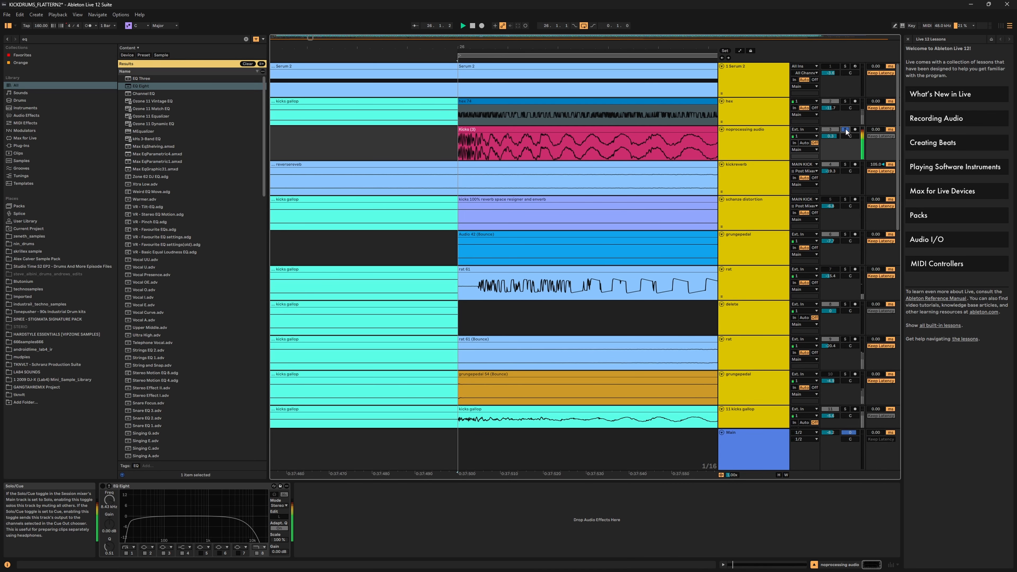
pyautogui.moveTo(594, 45); pyautogui.dragTo(460, 8)
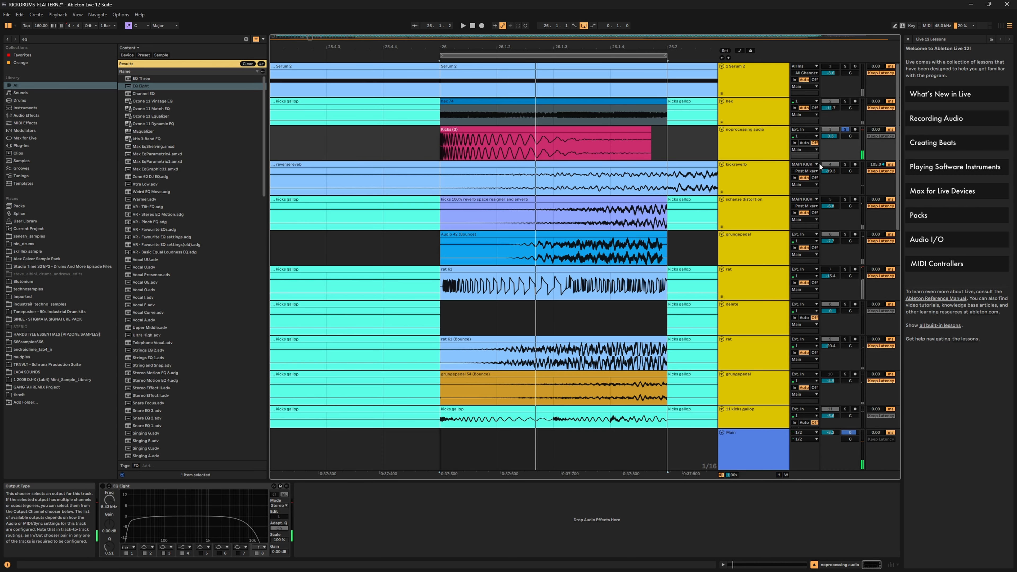
pyautogui.click(844, 164)
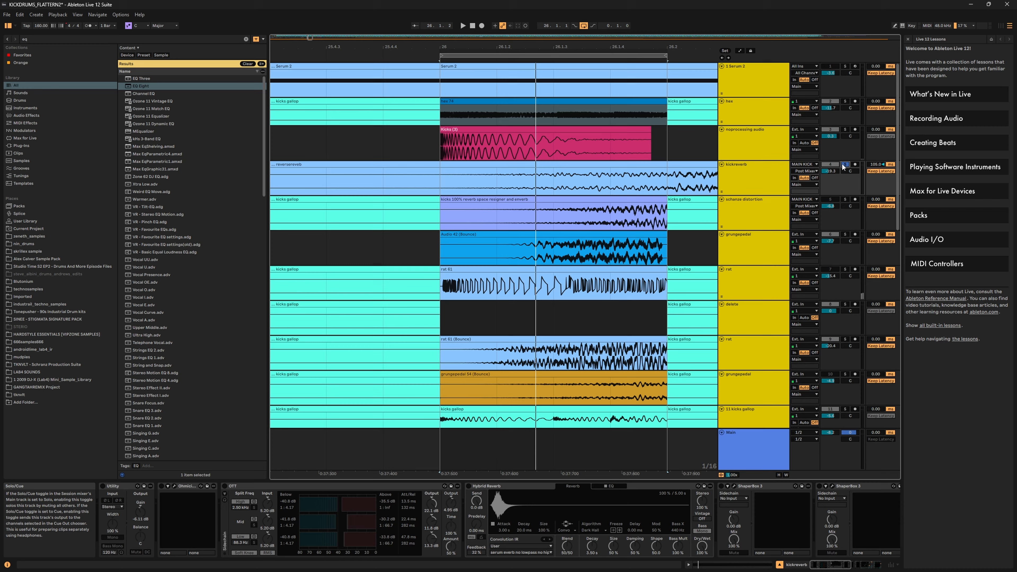
pyautogui.click(752, 167)
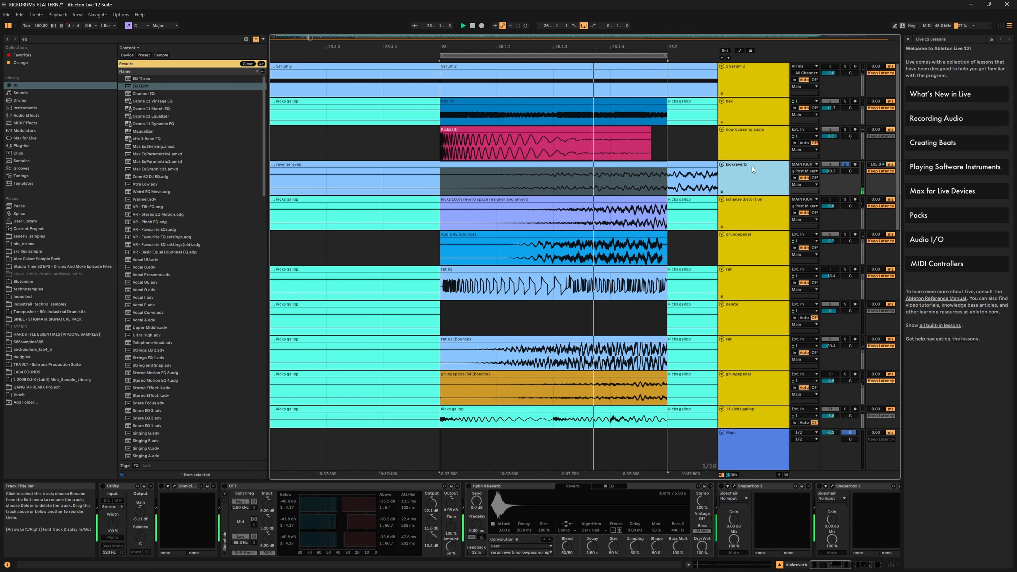
# Try a louder volume on the kickreverb track during playback, then undo the volume change
pyautogui.click(830, 171)
pyautogui.moveTo(830, 172); pyautogui.dragTo(828, 172)
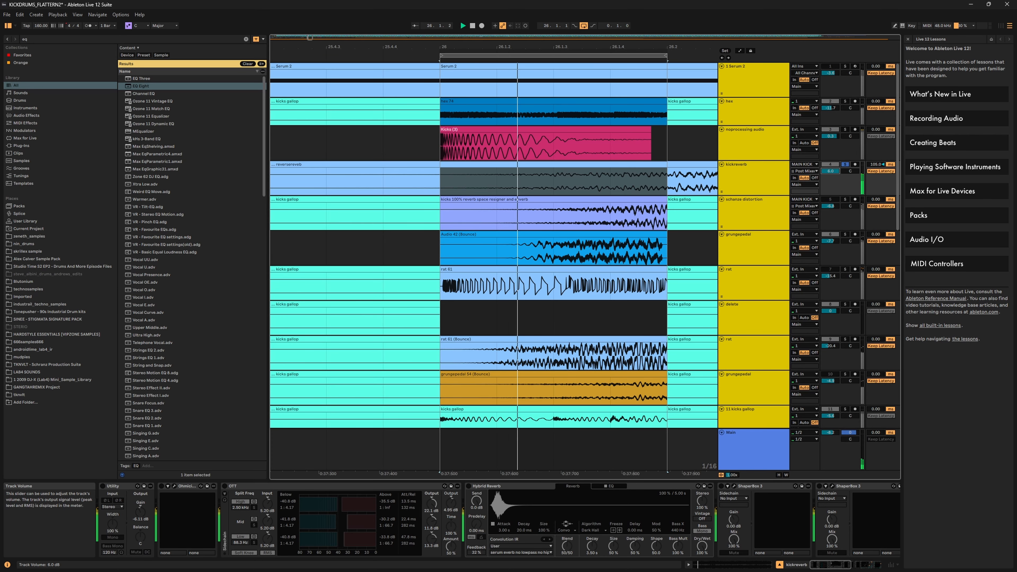
pyautogui.hotkey('ctrl', 'z')
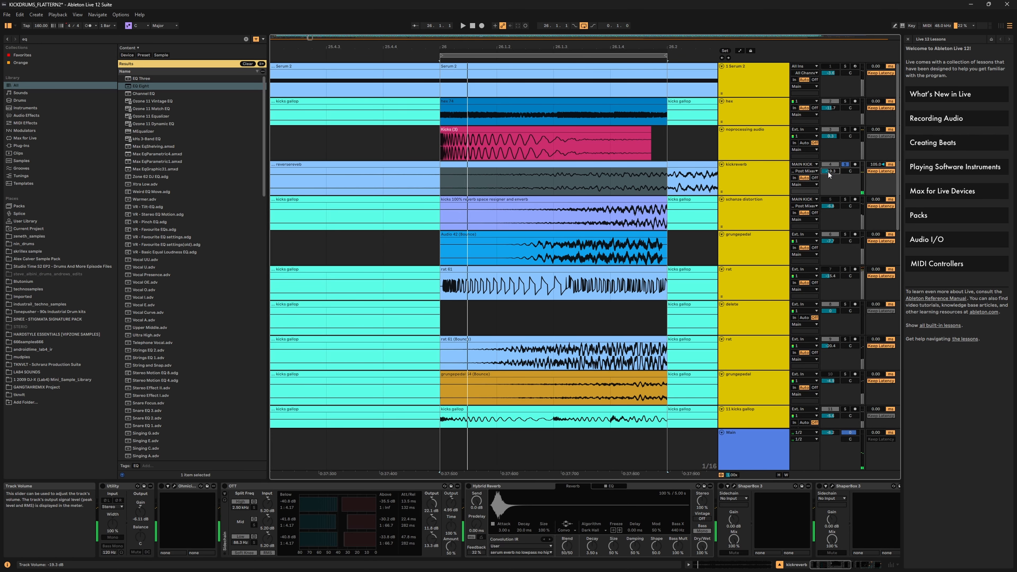
# Activate the Hybrid Reverb on the kickreverb track and copy it onto the noprocessing audio track after its EQ Eight
pyautogui.click(743, 170)
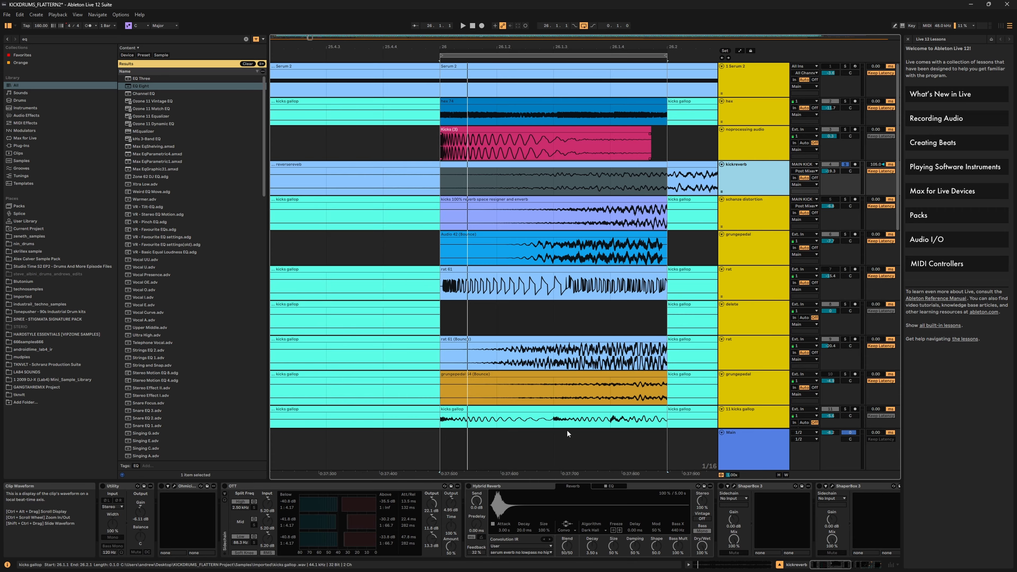
pyautogui.click(469, 486)
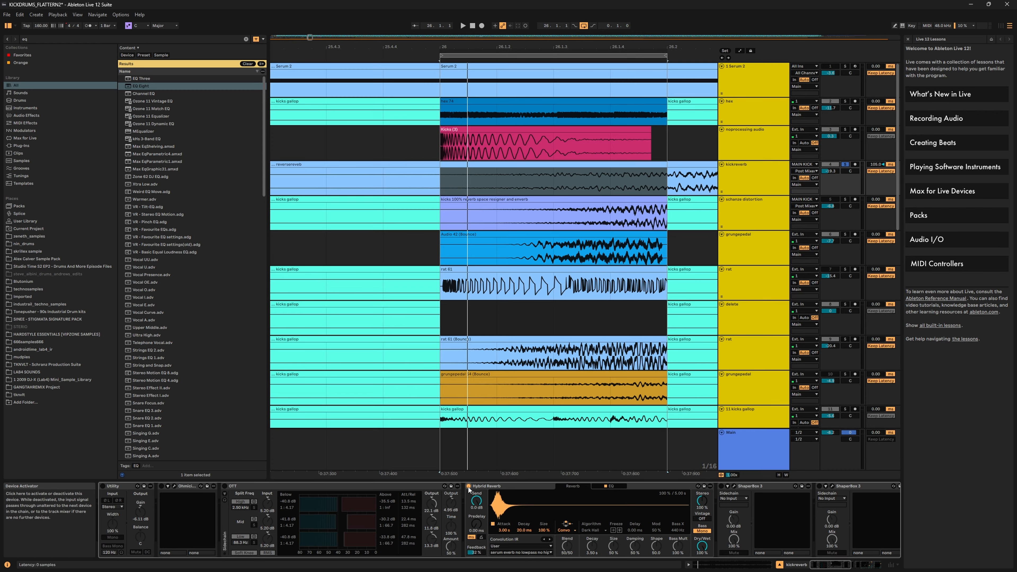
pyautogui.rightClick(496, 490)
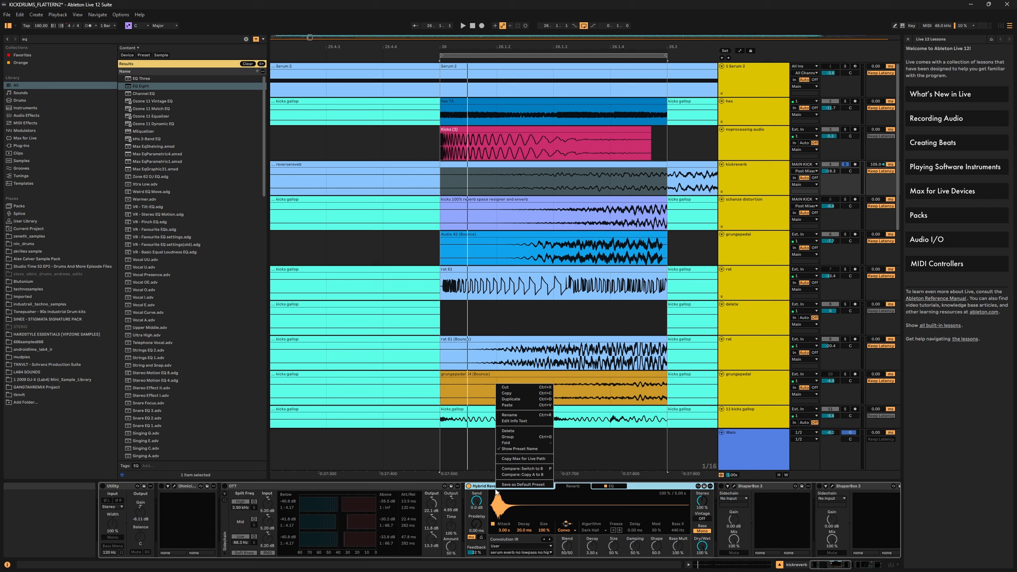
pyautogui.click(505, 395)
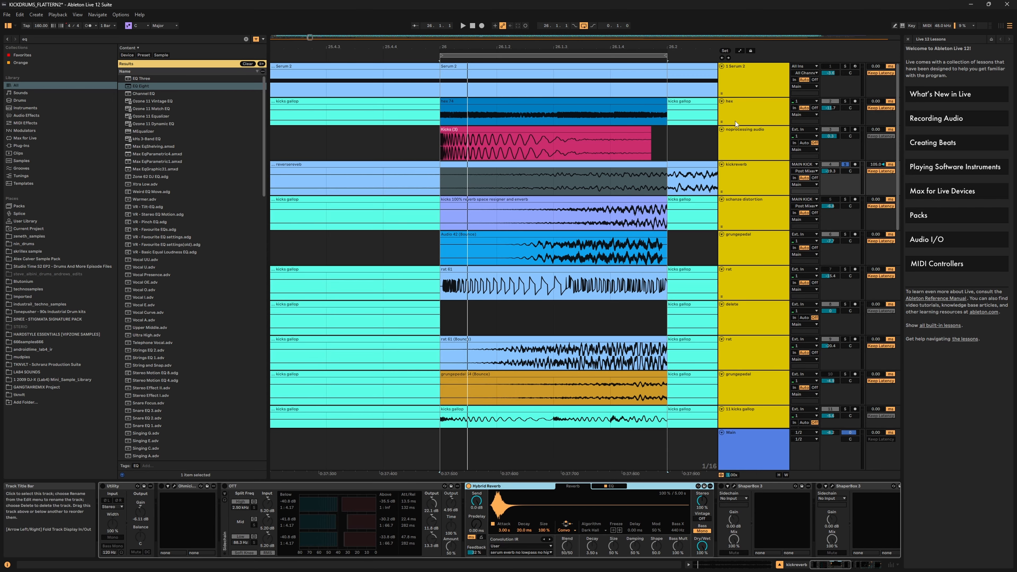
pyautogui.click(738, 133)
pyautogui.rightClick(423, 500)
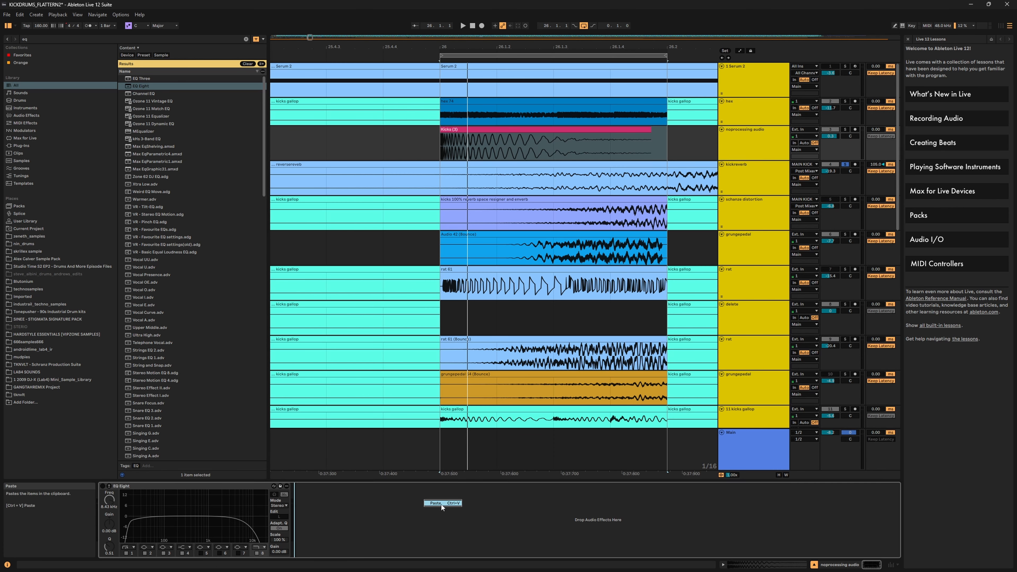
pyautogui.hotkey('ctrl', 'v')
# Solo the noprocessing audio track, play it through the reverb, and set Hybrid Reverb's Dry/Wet to 100 %
pyautogui.click(845, 129)
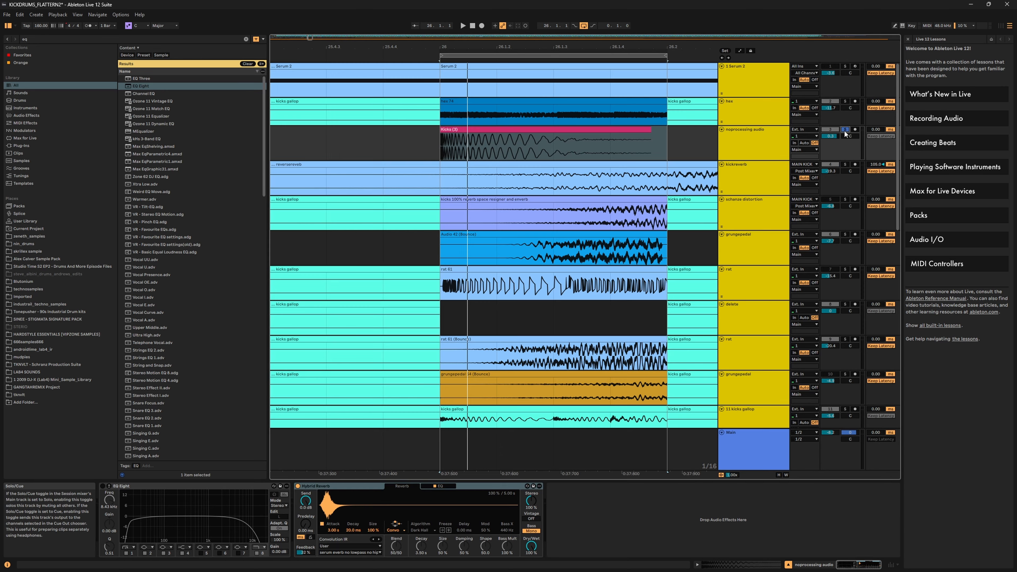
pyautogui.press('space')
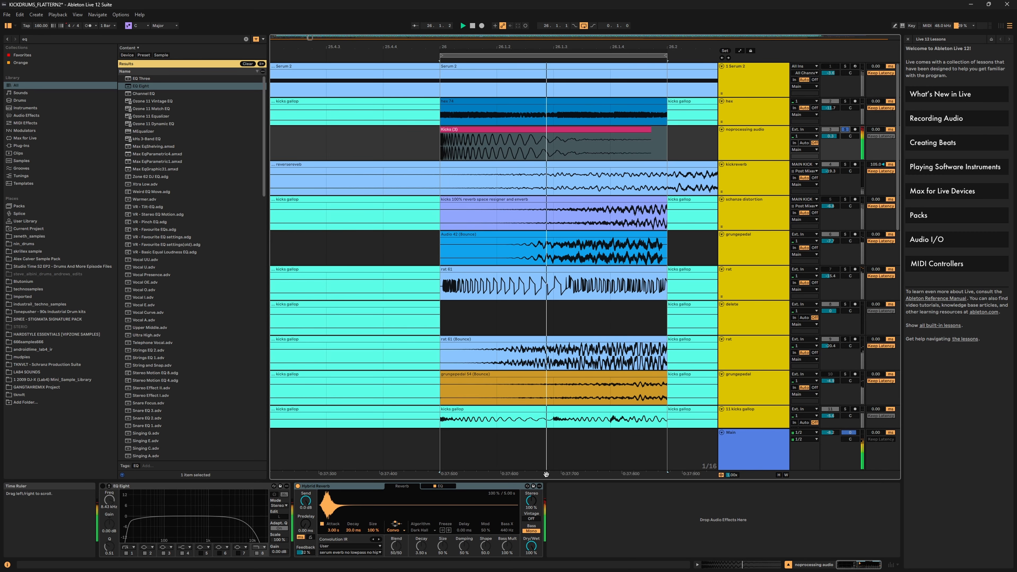
pyautogui.moveTo(531, 546); pyautogui.dragTo(531, 506)
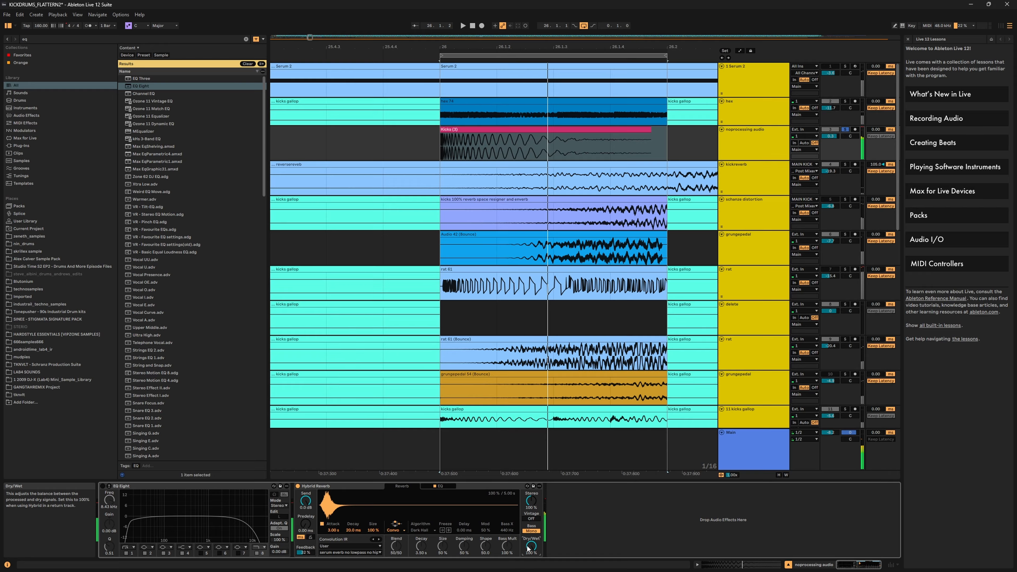
# Search the browser for "shaper" and add ShaperBox 3 after the Hybrid Reverb on the noprocessing audio track
pyautogui.click(53, 38)
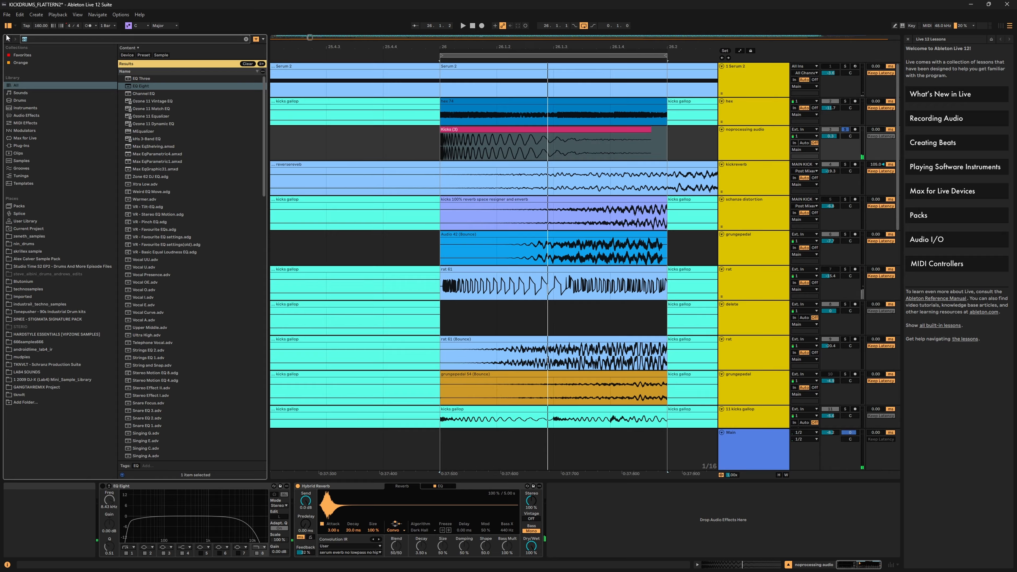
pyautogui.press('BackSpace')
pyautogui.write('shap')
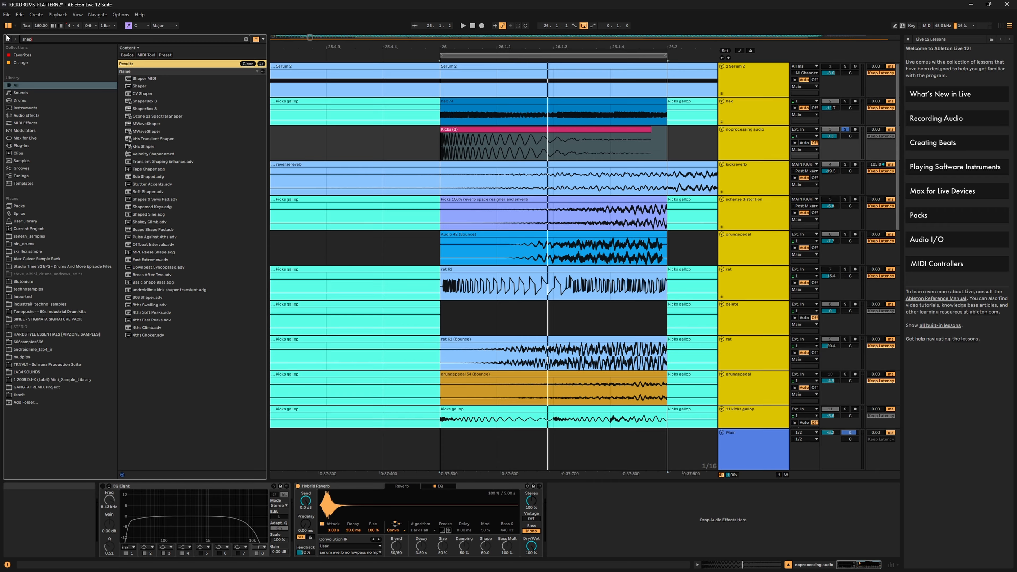
pyautogui.write('er')
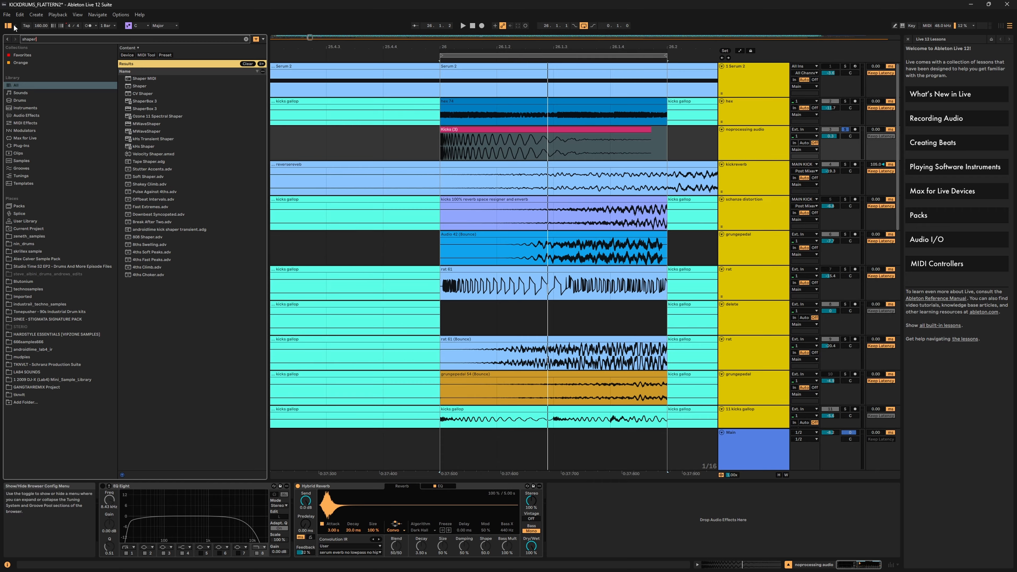
pyautogui.doubleClick(143, 100)
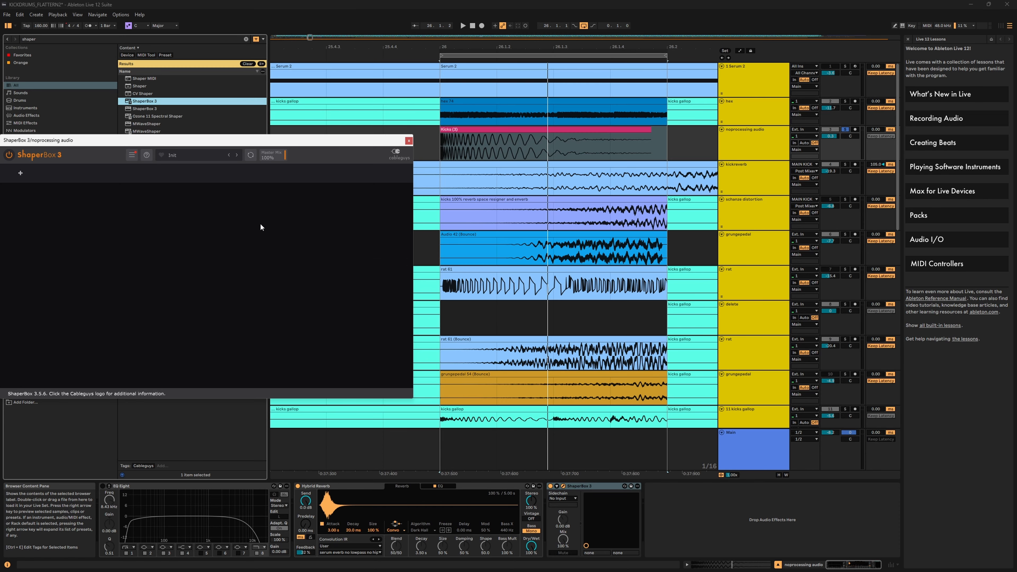
# Add a Volume shaper in ShaperBox 3, set its LFO length to 1/4, and load a smooth rising Sidechain preset curve
pyautogui.click(236, 272)
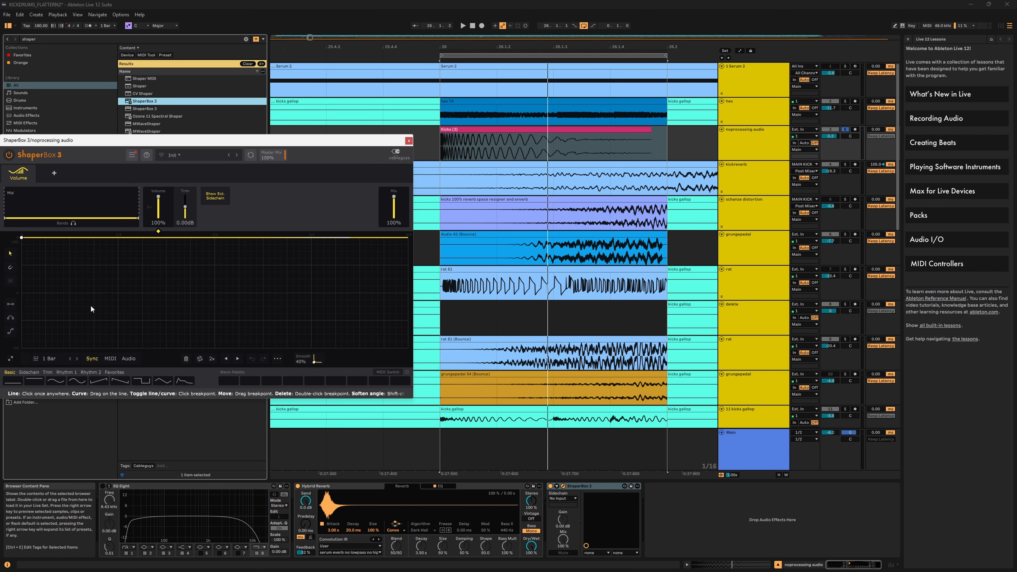
pyautogui.click(54, 360)
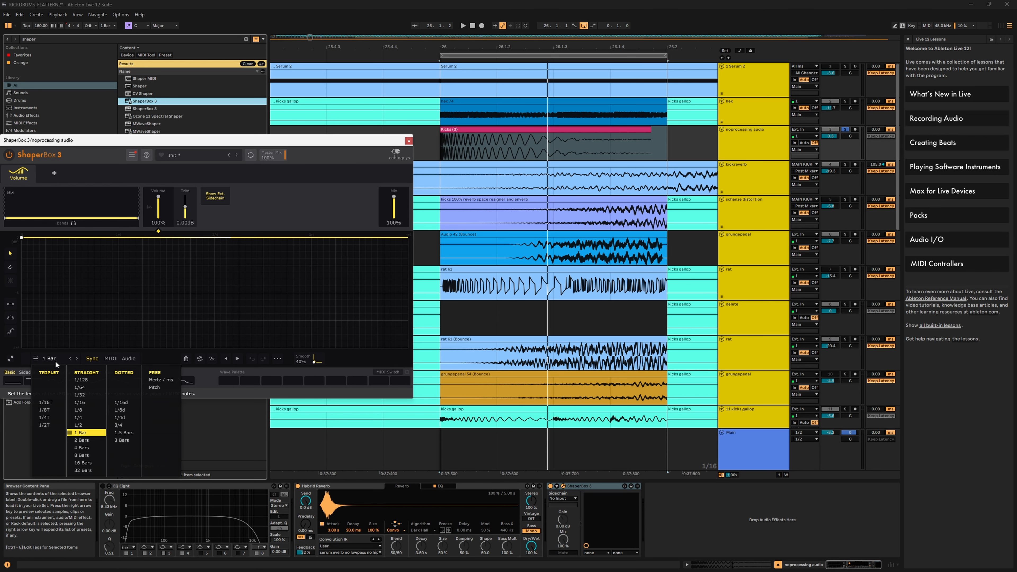
pyautogui.click(79, 418)
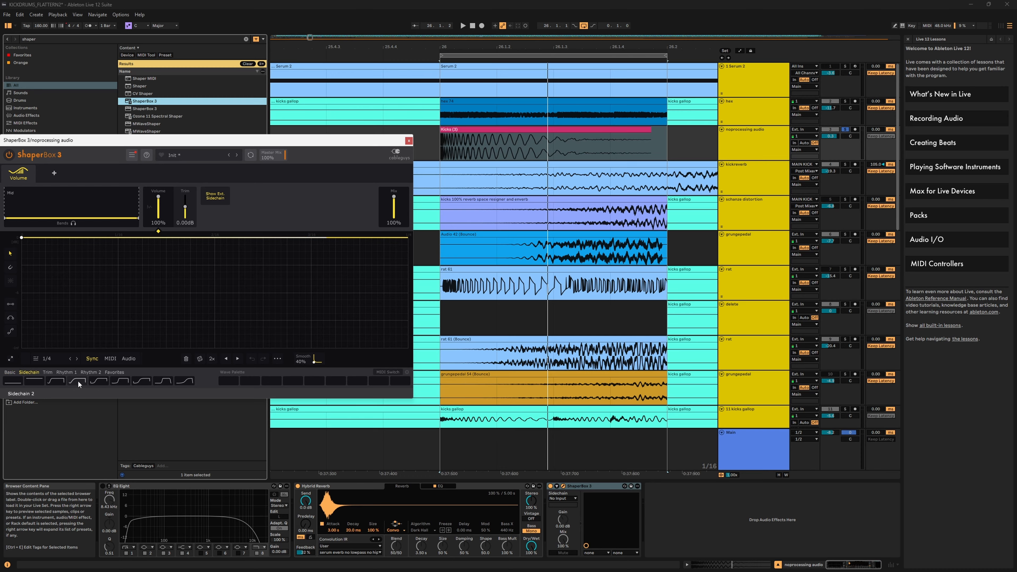
pyautogui.click(138, 382)
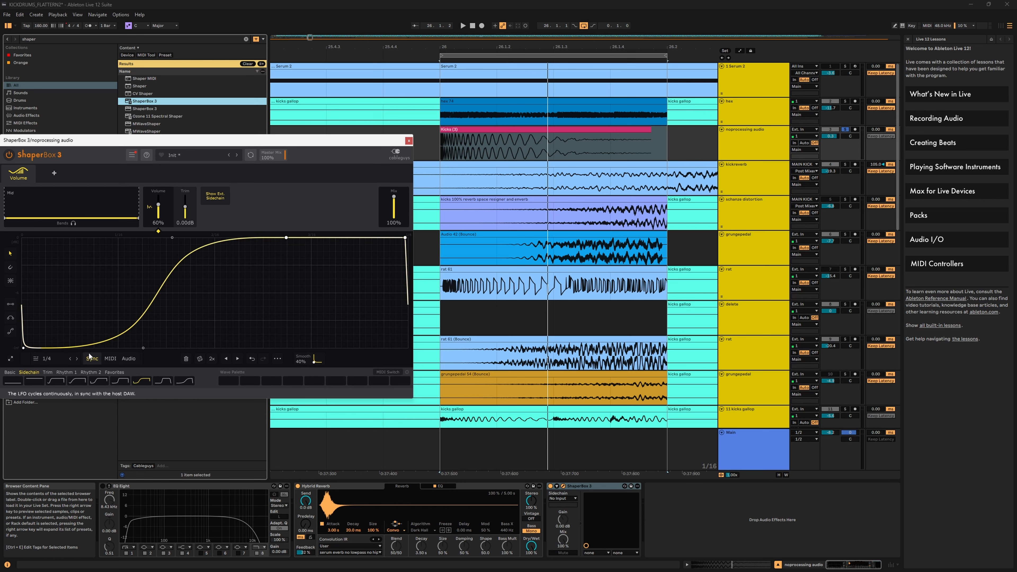
# During playback, reshape the volume curve to stay silent for about the first quarter, followed by a straight rise to full level
pyautogui.press('space')
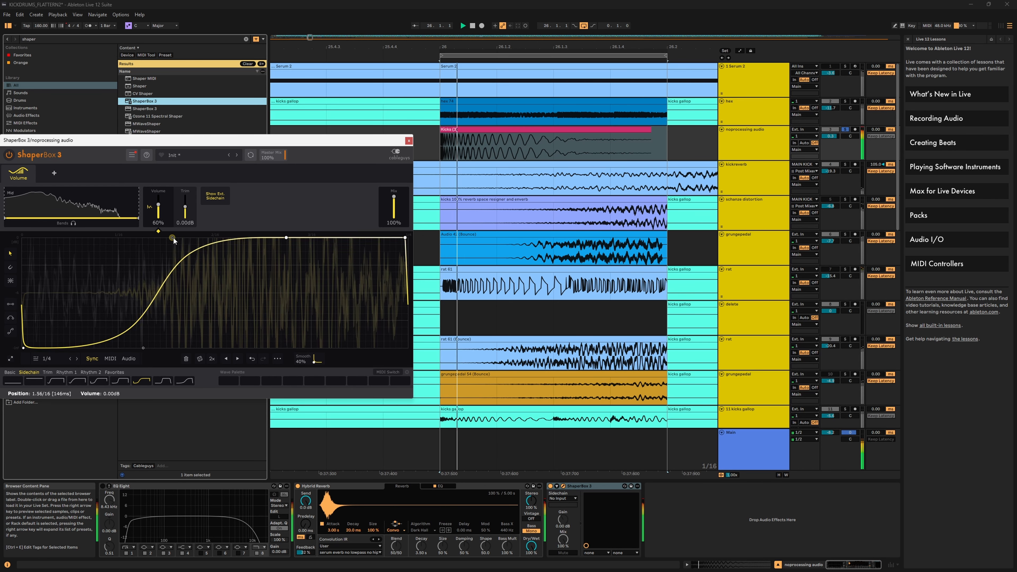
pyautogui.moveTo(172, 238); pyautogui.dragTo(147, 348)
pyautogui.moveTo(22, 310); pyautogui.dragTo(22, 348)
pyautogui.moveTo(145, 348); pyautogui.dragTo(130, 347)
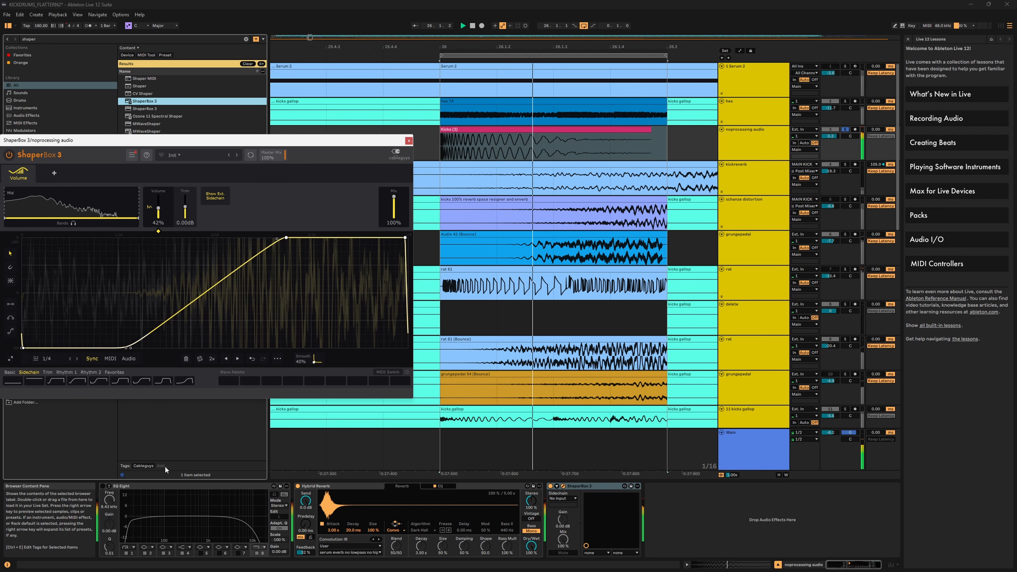
# Move the noprocessing audio track's EQ Eight after ShaperBox 3 and activate it
pyautogui.click(157, 486)
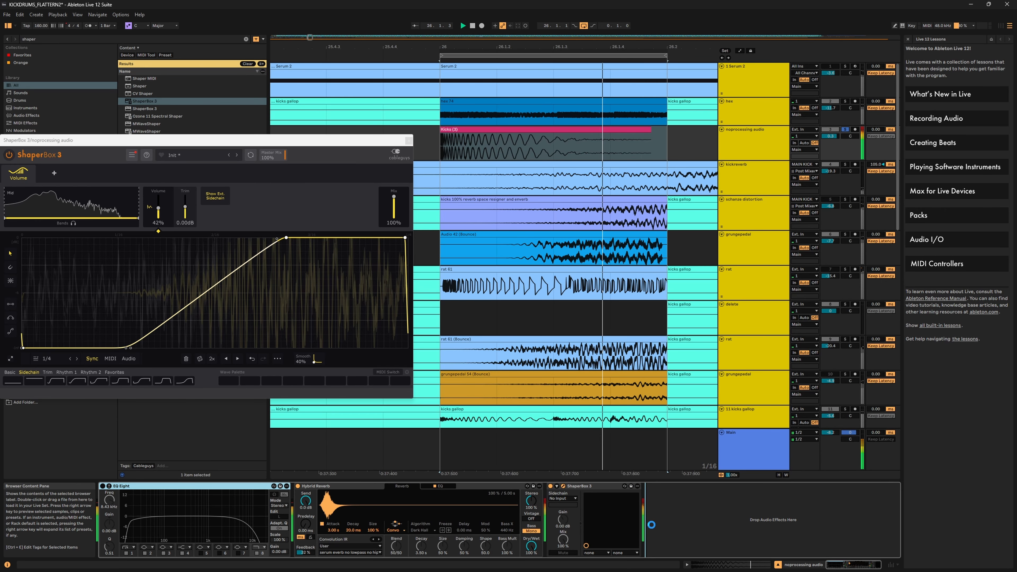
pyautogui.moveTo(651, 524); pyautogui.dragTo(653, 524)
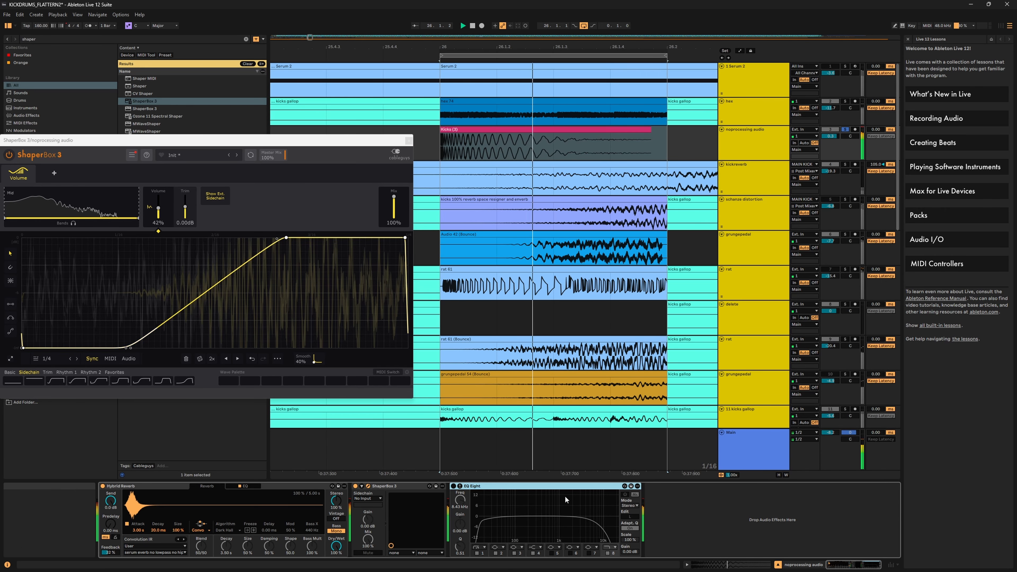
pyautogui.click(453, 486)
# Raise EQ Eight's low cut to about 791 Hz and shift its high cut toward the upper end of the spectrum
pyautogui.moveTo(482, 525); pyautogui.dragTo(535, 529)
pyautogui.moveTo(598, 525); pyautogui.dragTo(617, 523)
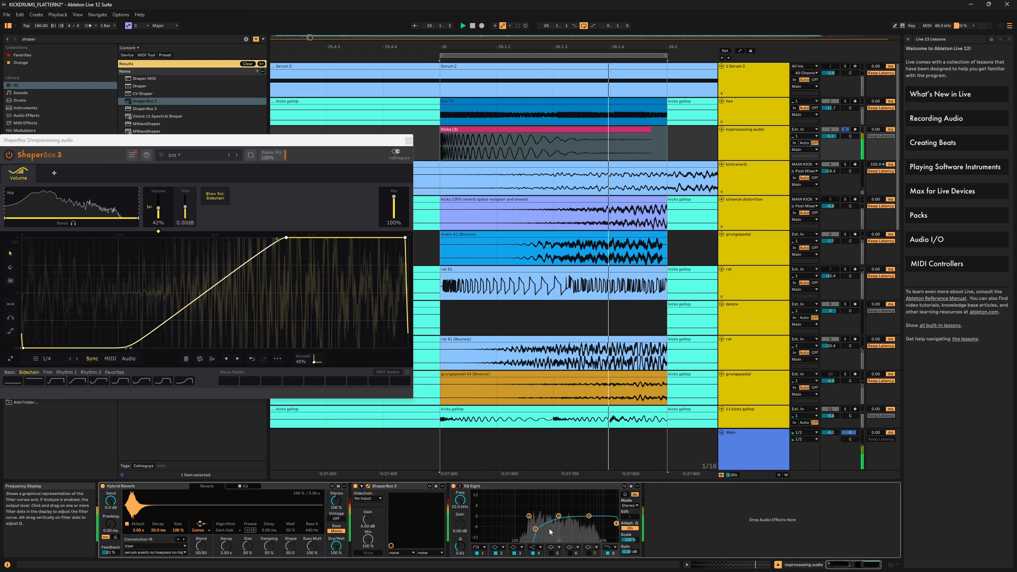
pyautogui.moveTo(536, 529); pyautogui.dragTo(554, 530)
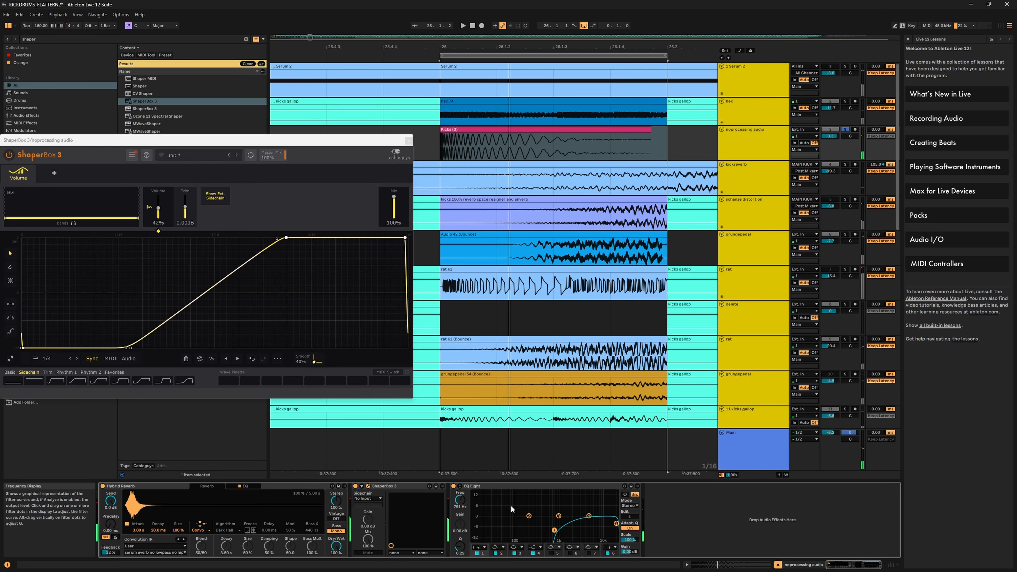
# Delete Hybrid Reverb, ShaperBox 3 and EQ Eight from the noprocessing audio track
pyautogui.click(522, 489)
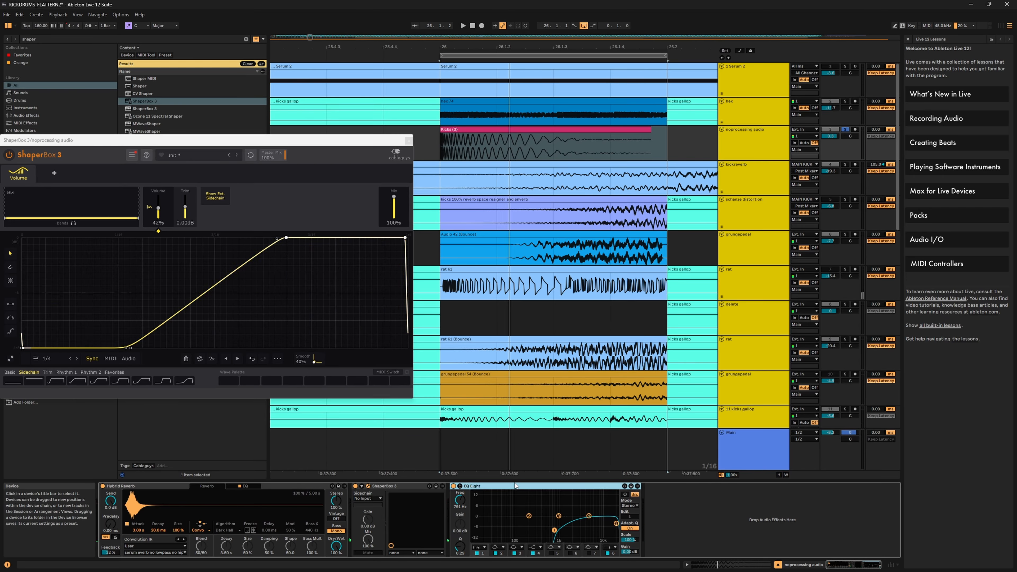
pyautogui.keyDown('shift'); pyautogui.click(283, 485); pyautogui.keyUp('shift')
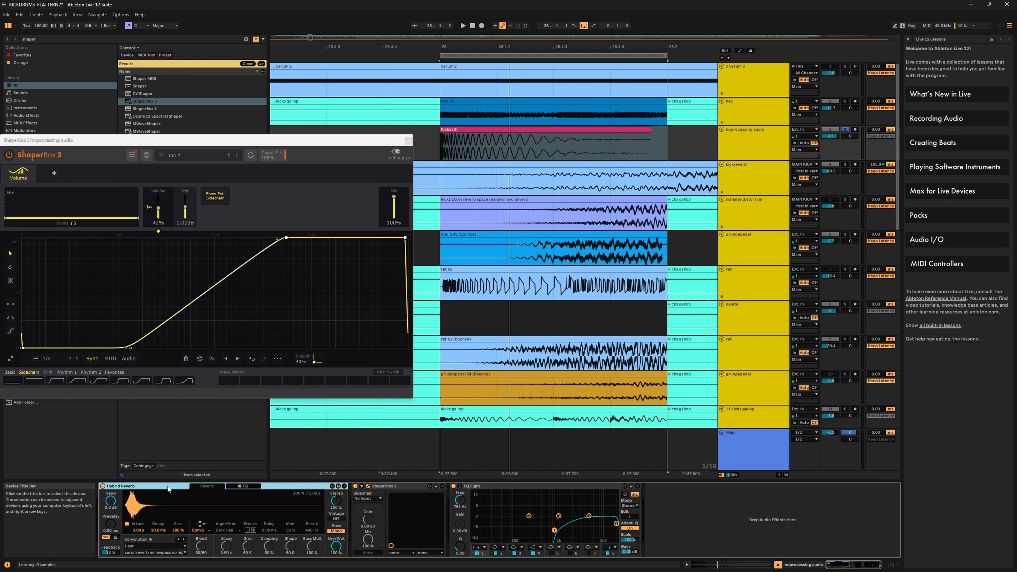
pyautogui.press('Delete')
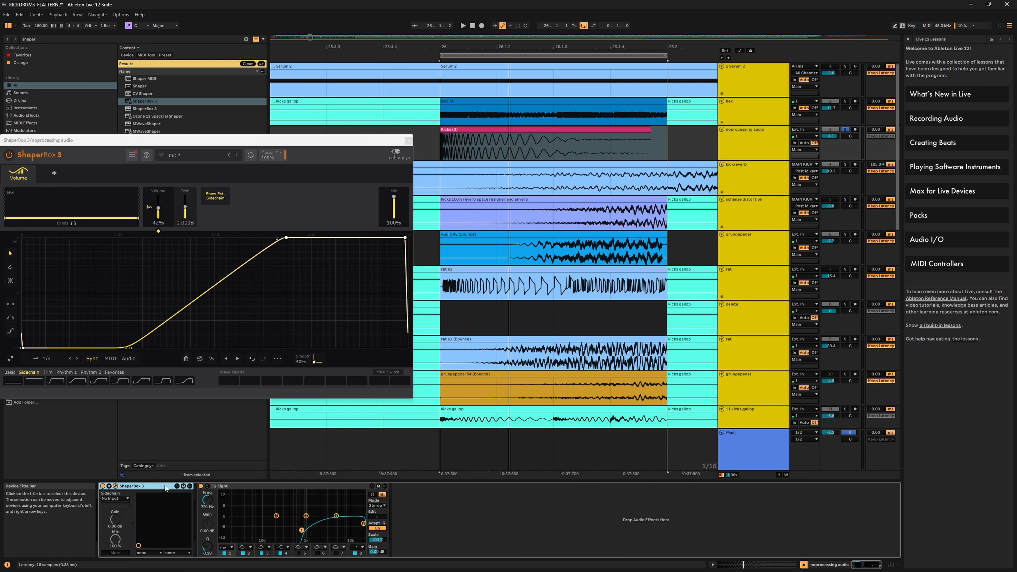
pyautogui.press('Delete')
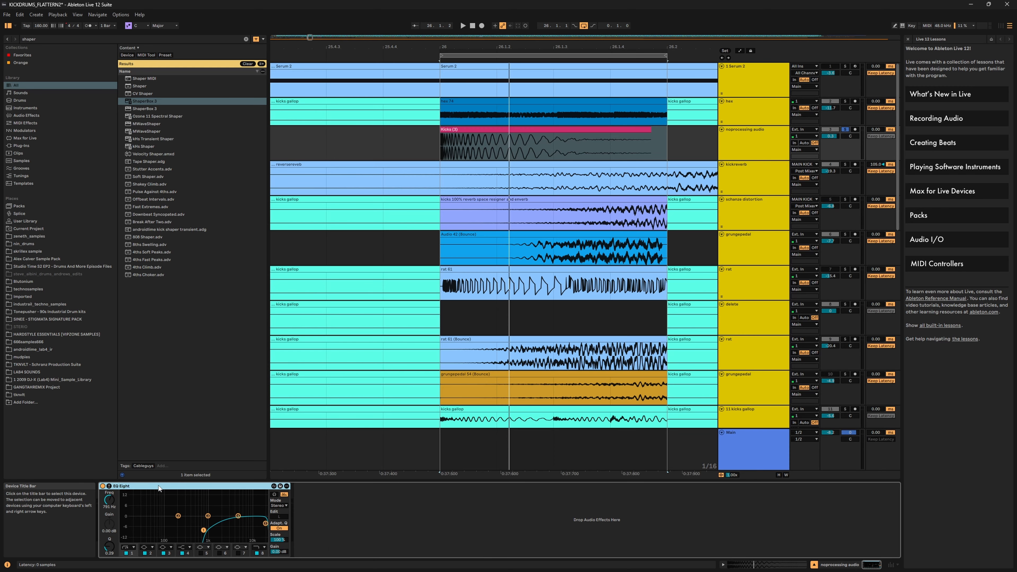
pyautogui.press('Delete')
# Audition the dry noprocessing audio track, then solo and play the kickreverb track for comparison
pyautogui.click(737, 128)
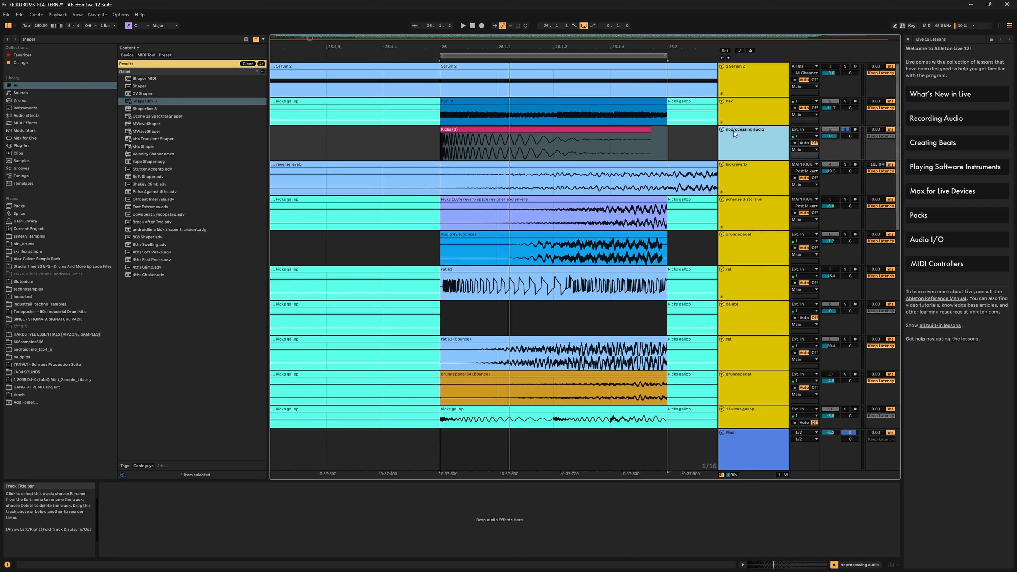
pyautogui.press('space')
pyautogui.press('space')
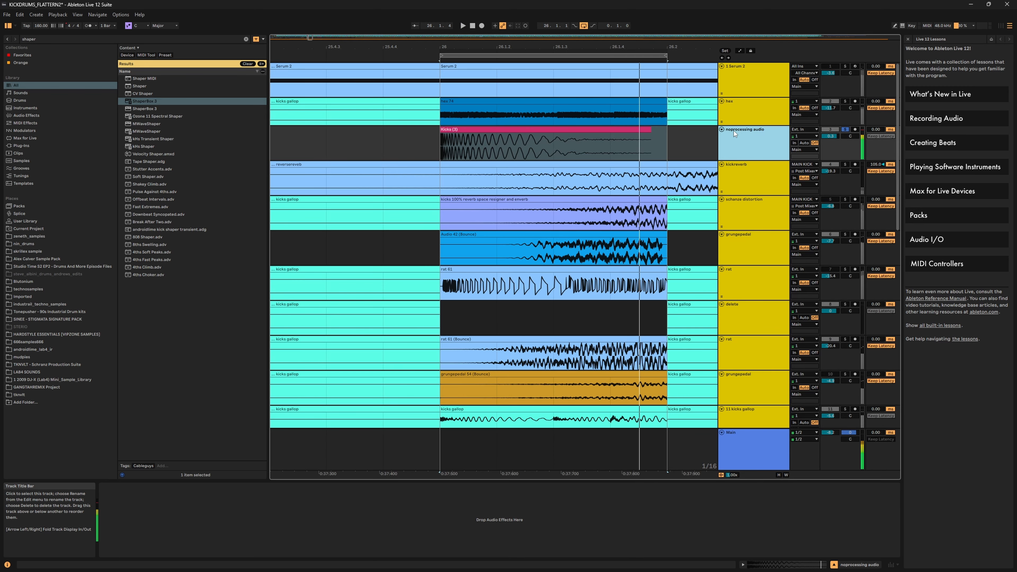
pyautogui.click(840, 168)
pyautogui.press('space')
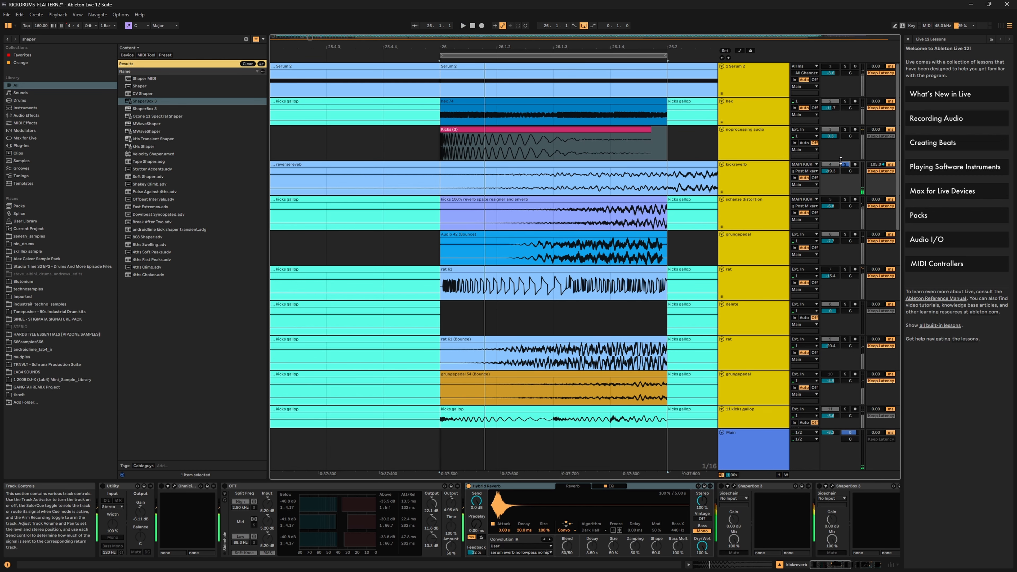
# Solo the schanze distortion track, then solo and play the grungepedal track directly below it
pyautogui.click(845, 198)
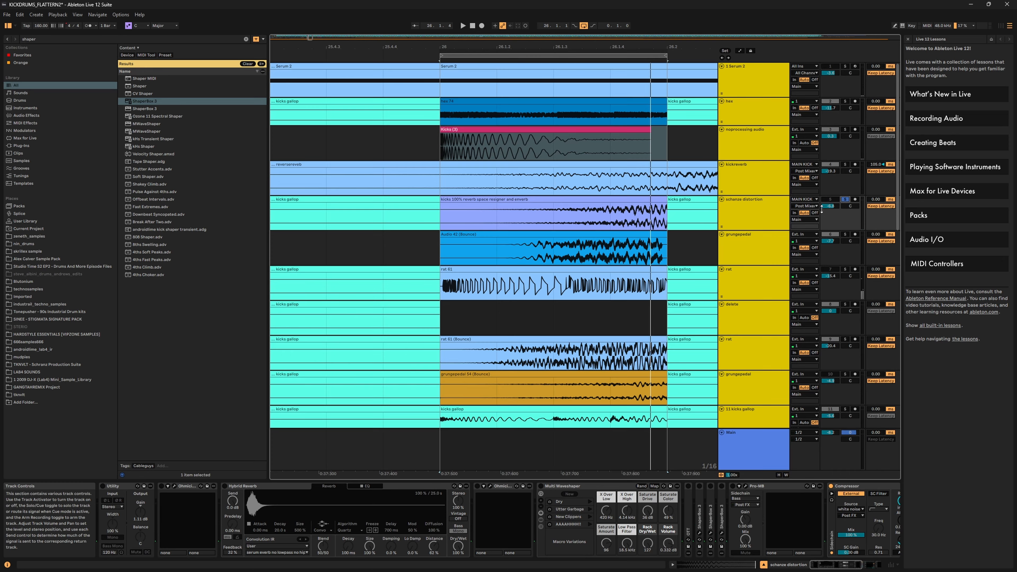
pyautogui.click(643, 204)
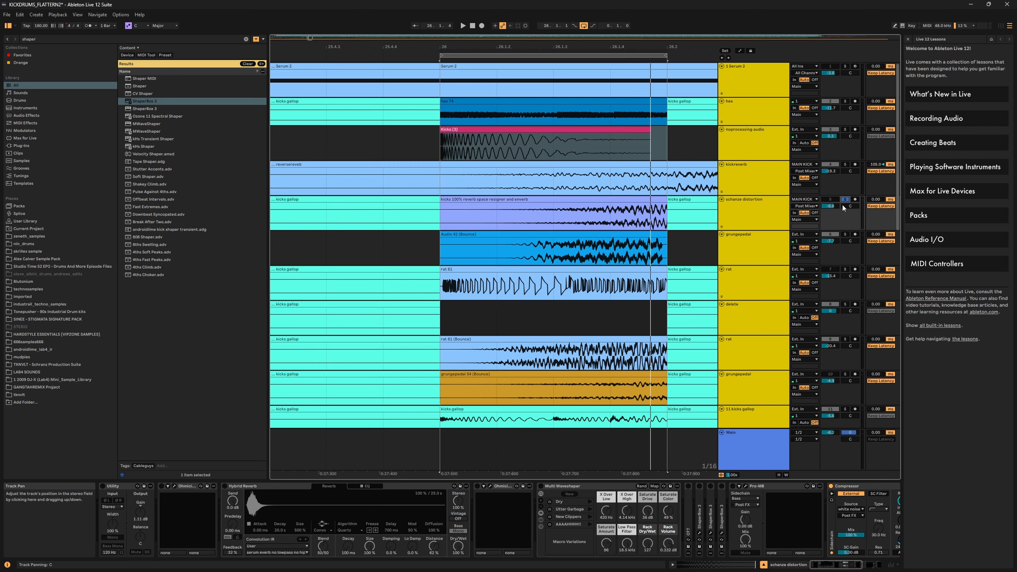
pyautogui.click(845, 234)
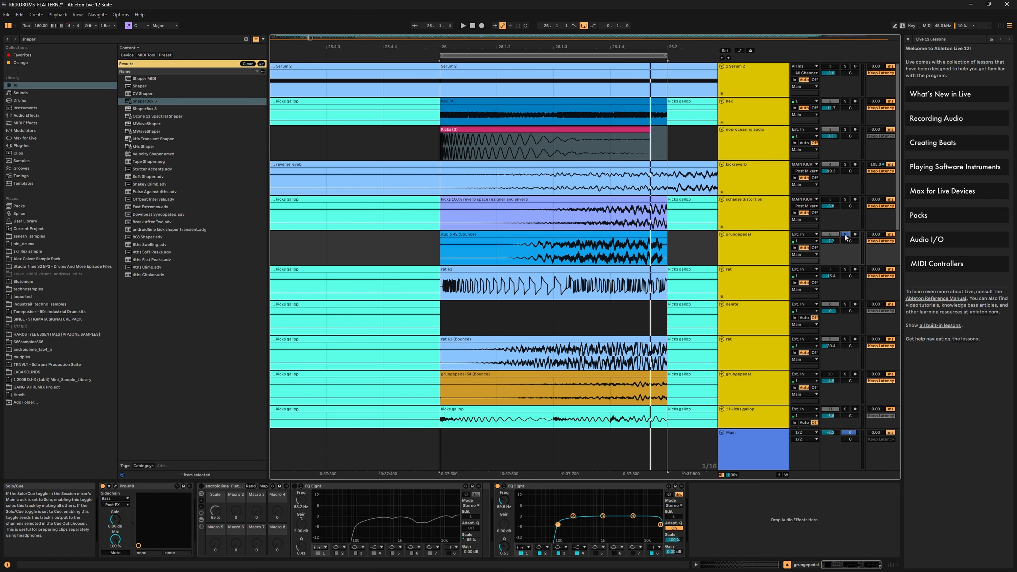
pyautogui.press('space')
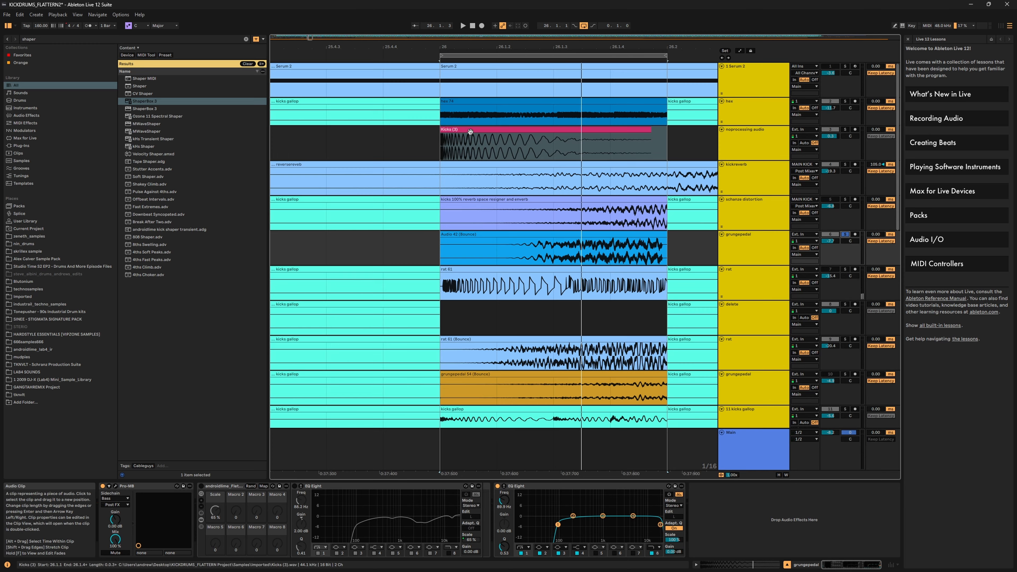
# Play the soloed grungepedal track again and select the Pro-MB at the start of its device chain
pyautogui.click(462, 237)
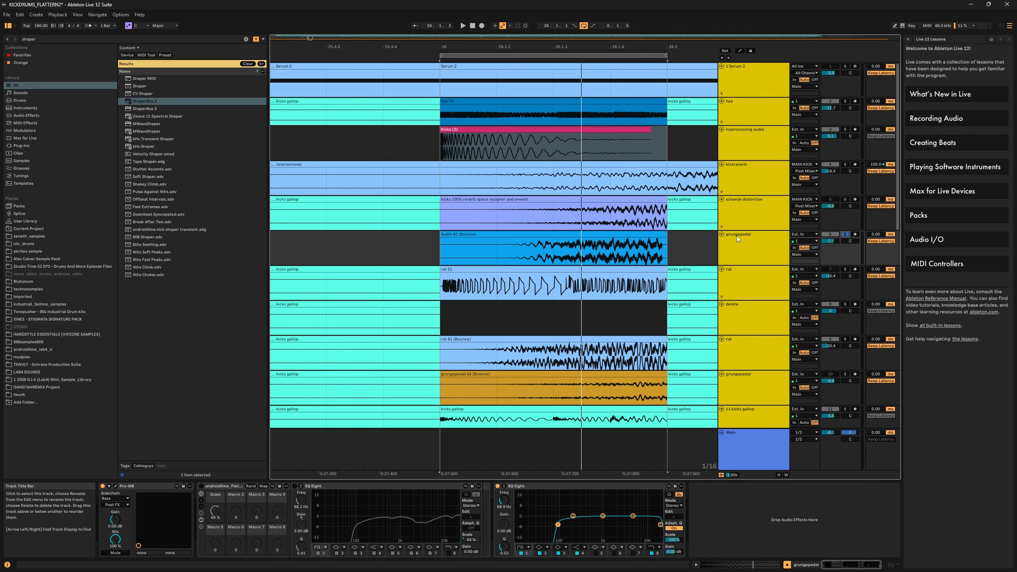
pyautogui.press('space')
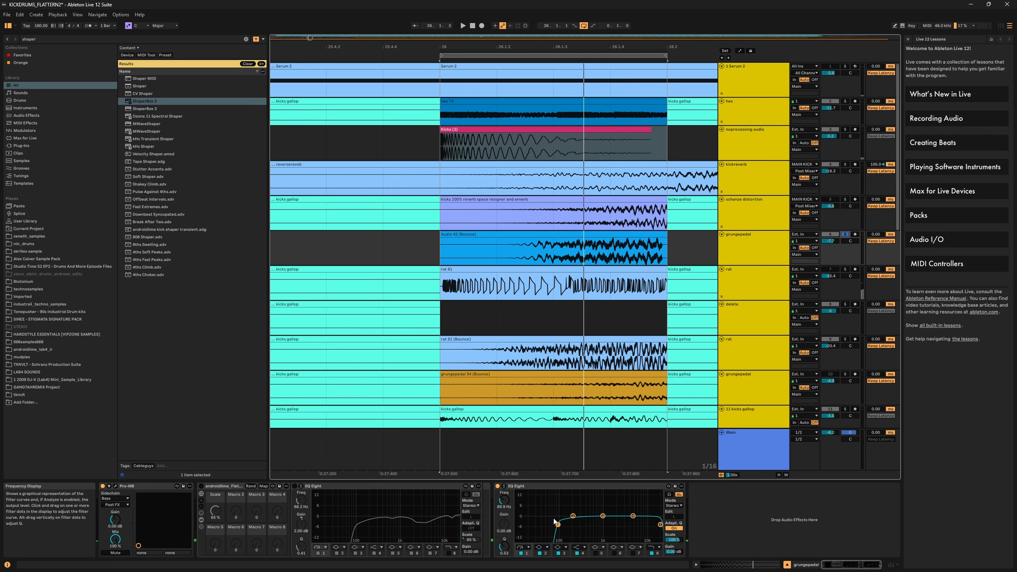
pyautogui.click(130, 487)
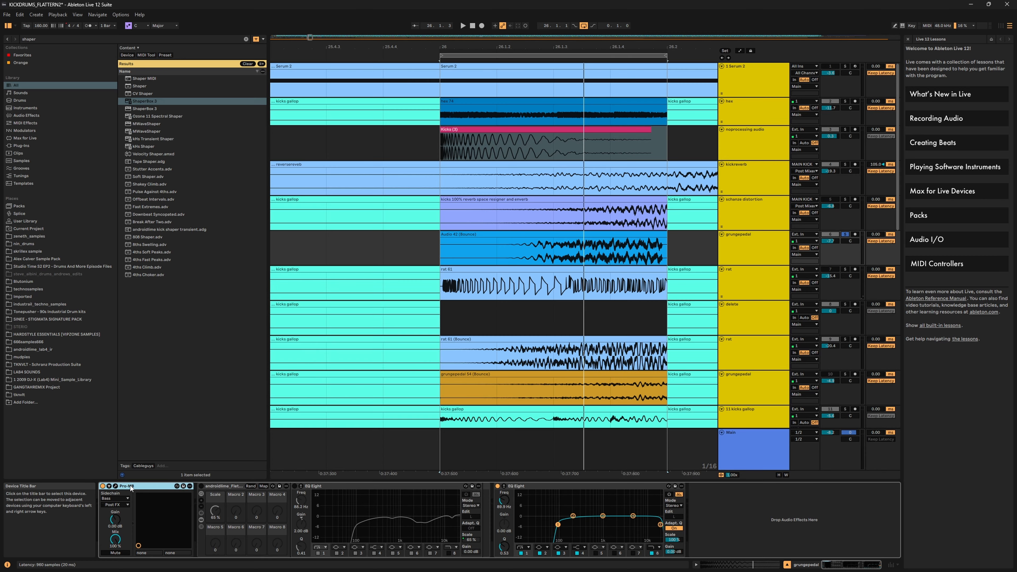
# Switch the solo from grungepedal to the activated rat track below it, play it, and inspect the rest of its device chain
pyautogui.click(845, 237)
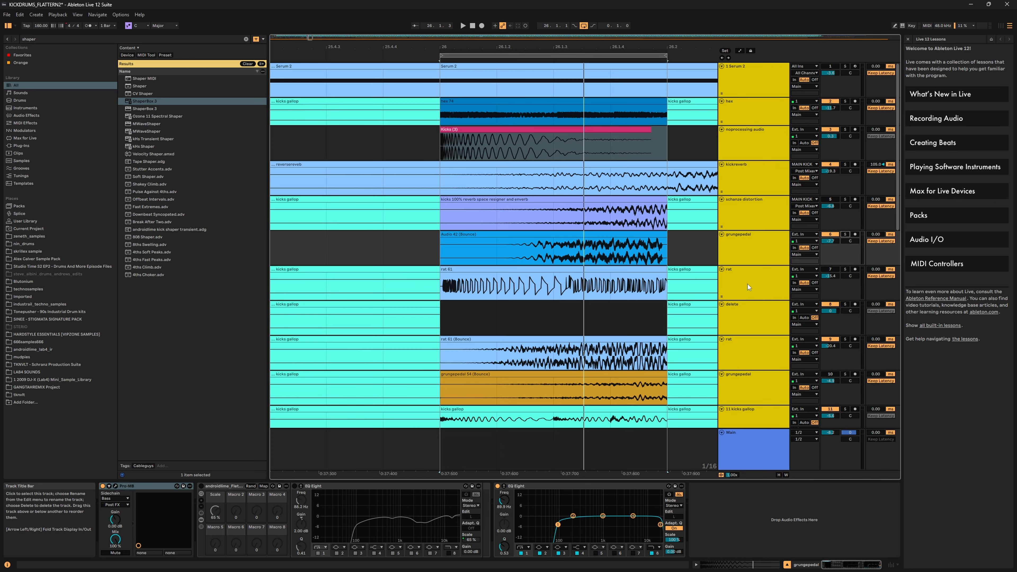
pyautogui.click(830, 271)
pyautogui.click(845, 269)
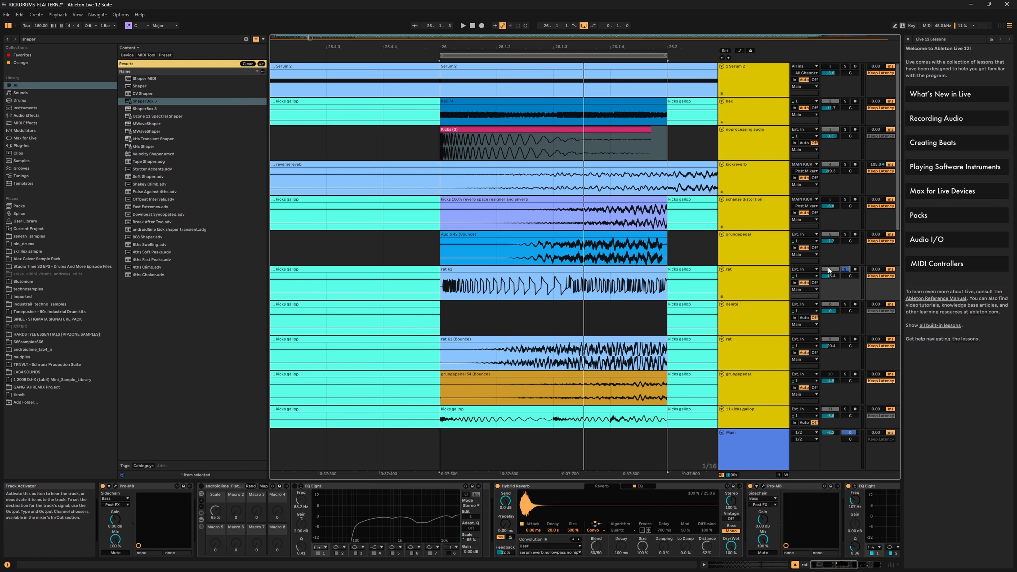
pyautogui.press('space')
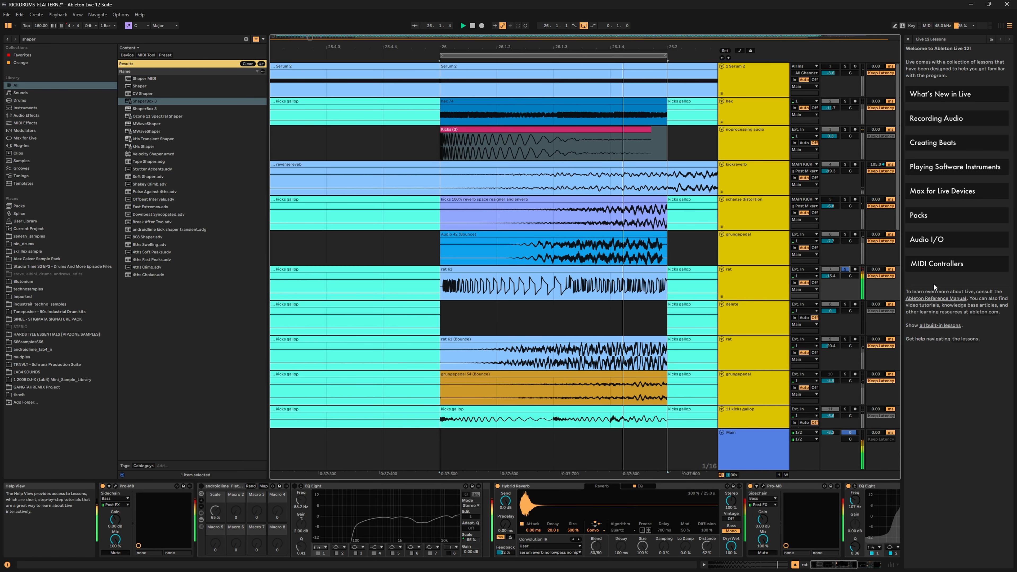
pyautogui.moveTo(841, 565); pyautogui.dragTo(866, 565)
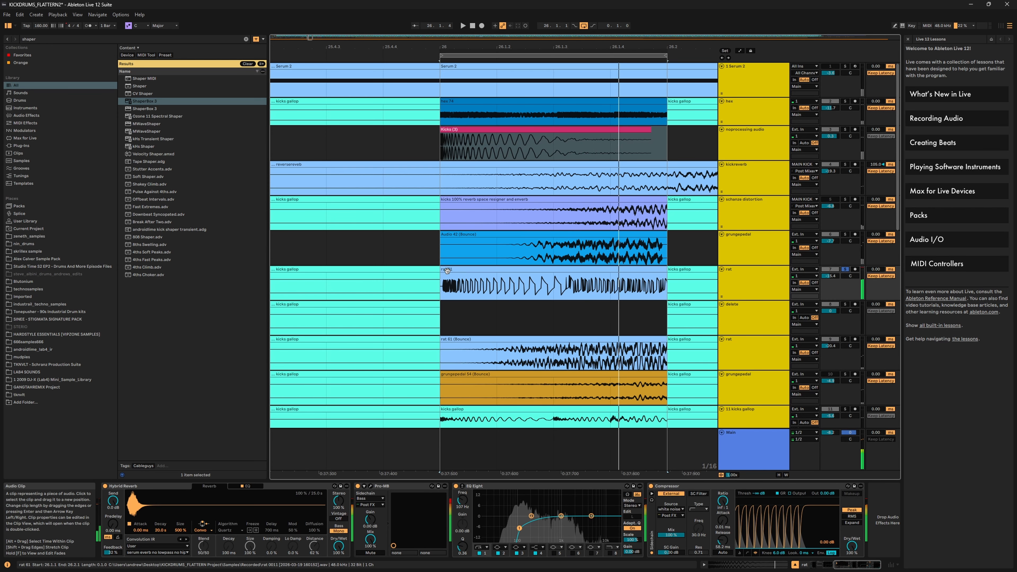
# Unsolo and deactivate the rat track holding the rat 81 clip, then play the remaining kick layers together
pyautogui.click(842, 271)
pyautogui.click(834, 271)
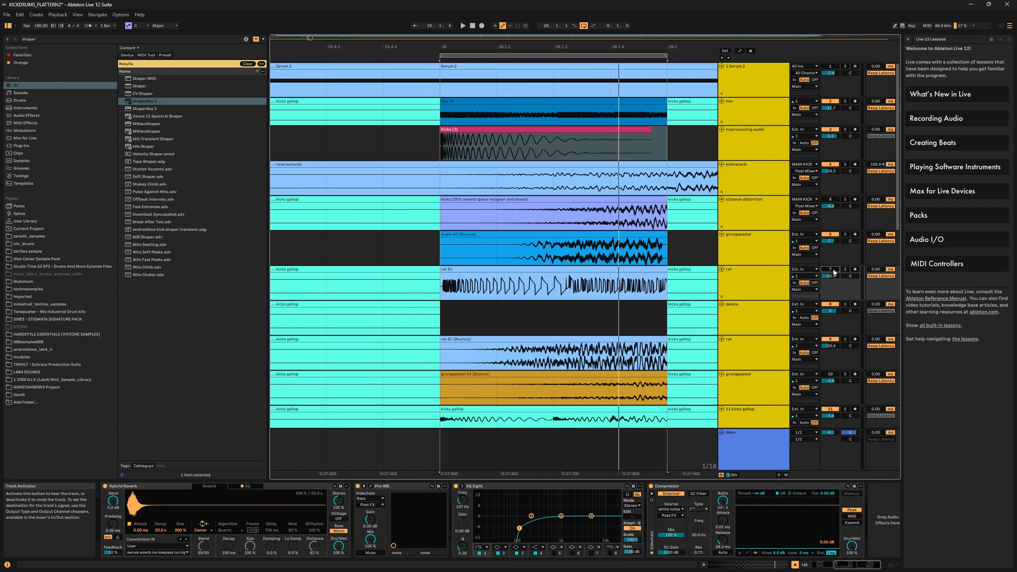
pyautogui.press('space')
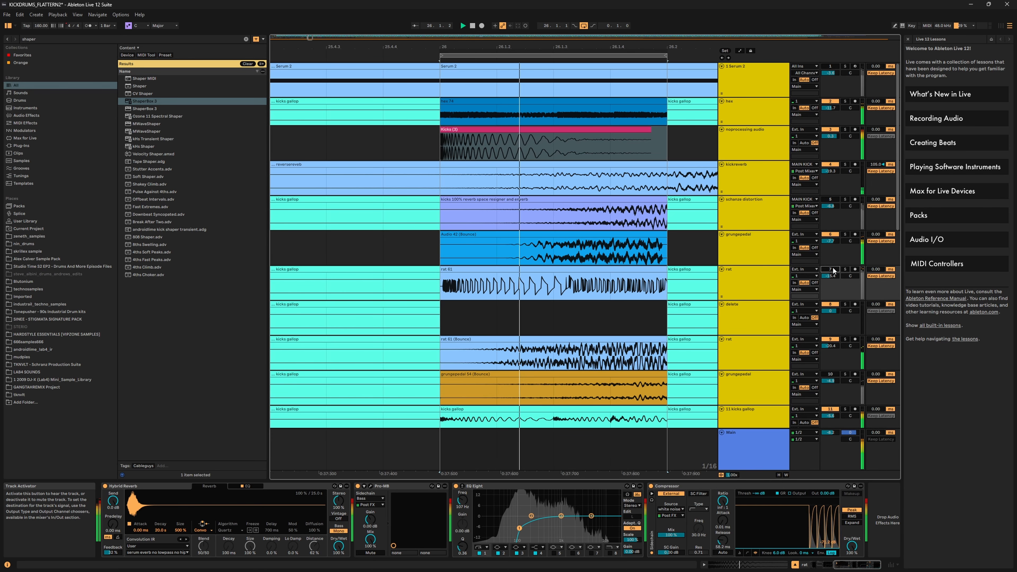
# Solo the bounced rat track, then solo and play the bounced grungepedal track beneath it and select that track
pyautogui.click(845, 339)
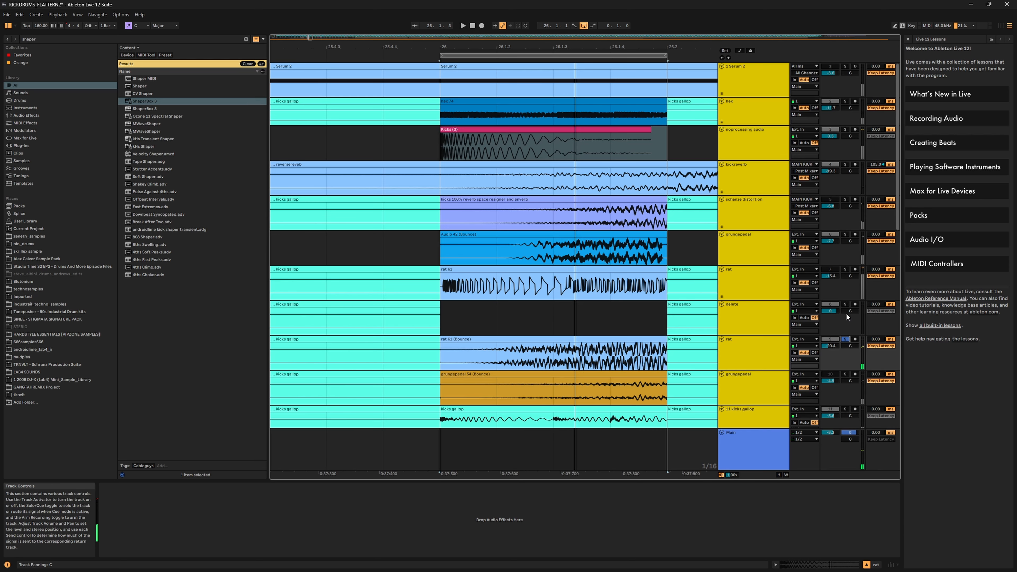
pyautogui.scroll(-2, 832, 354)
pyautogui.click(842, 350)
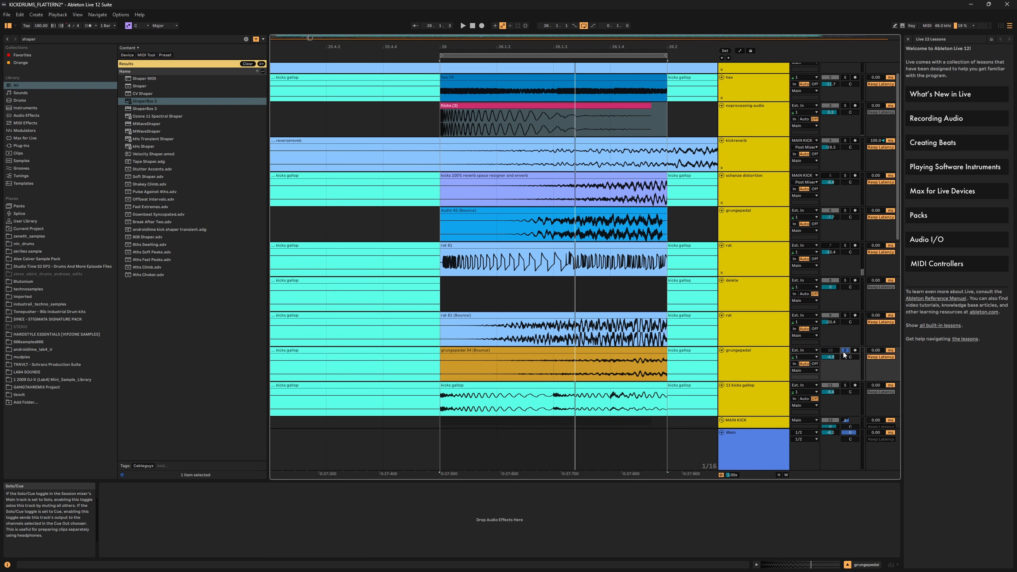
pyautogui.press('space')
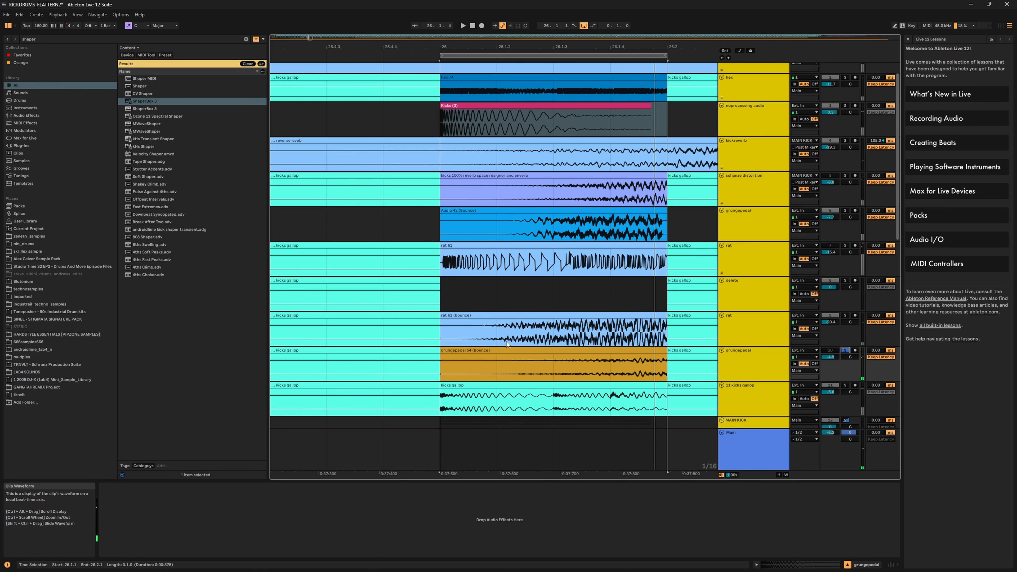
pyautogui.click(494, 350)
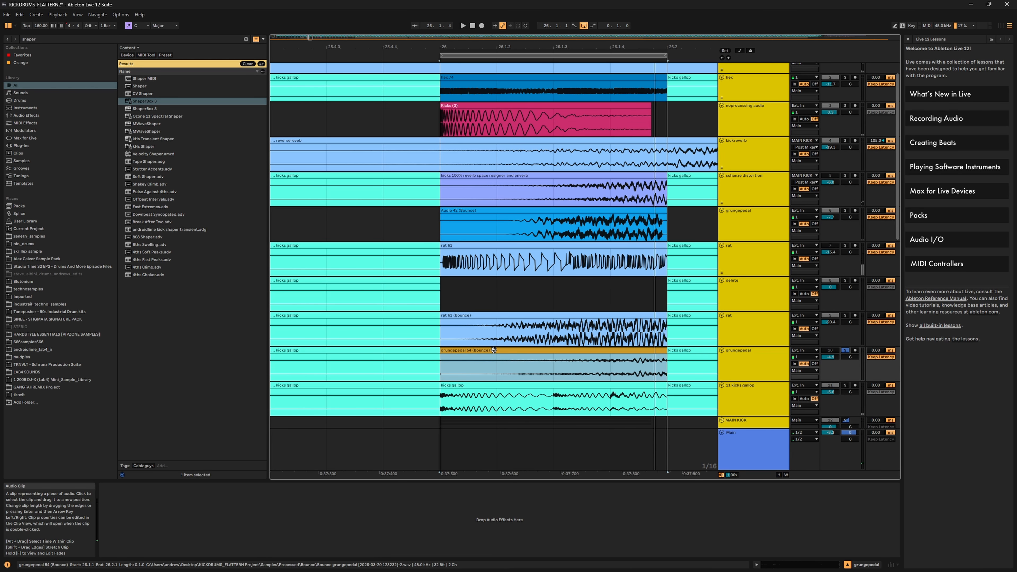
pyautogui.click(733, 355)
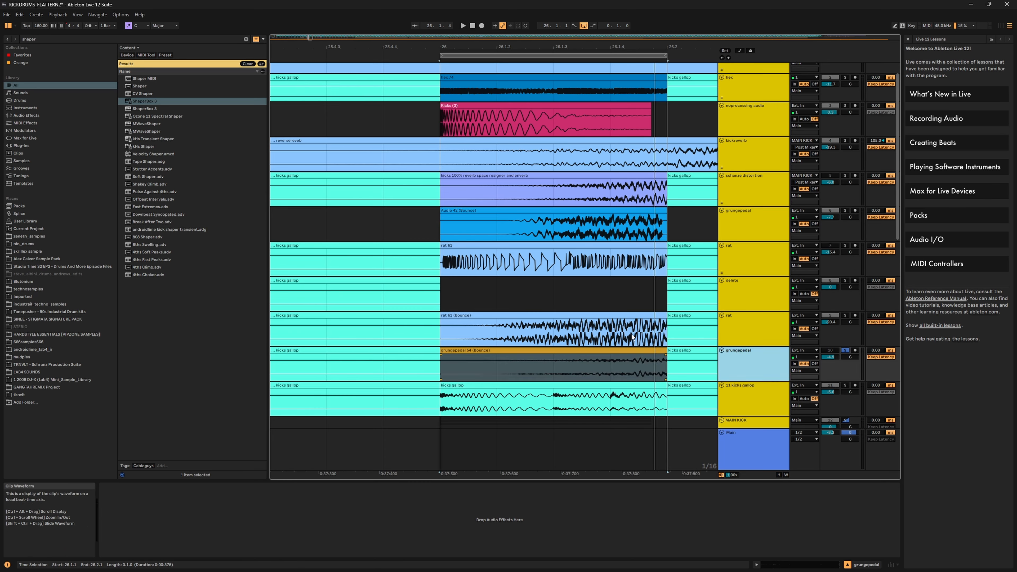
# Search the browser for serum and load Serum 2 FX onto the soloed grungepedal track
pyautogui.click(45, 40)
pyautogui.write('s')
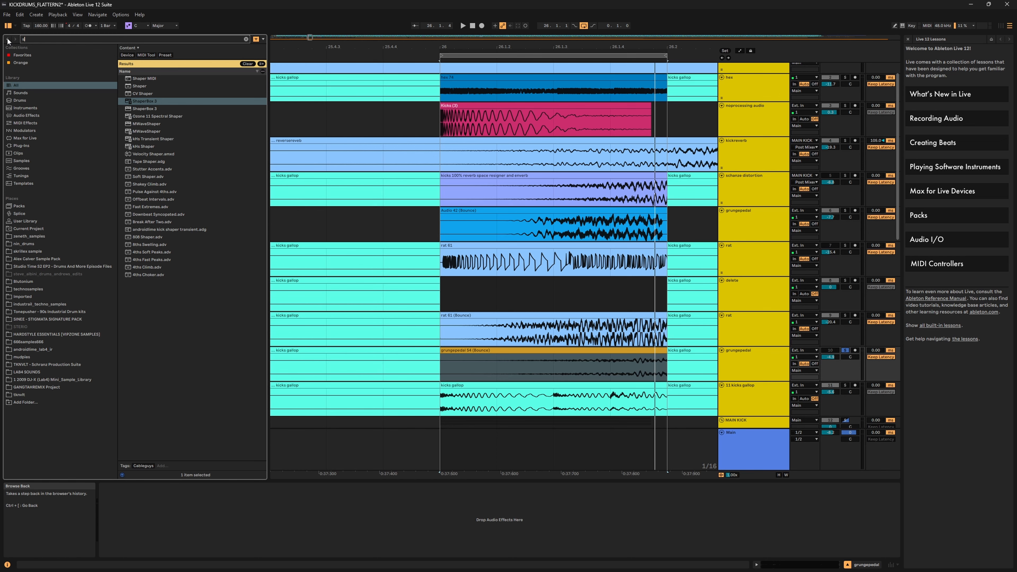
pyautogui.write('erum')
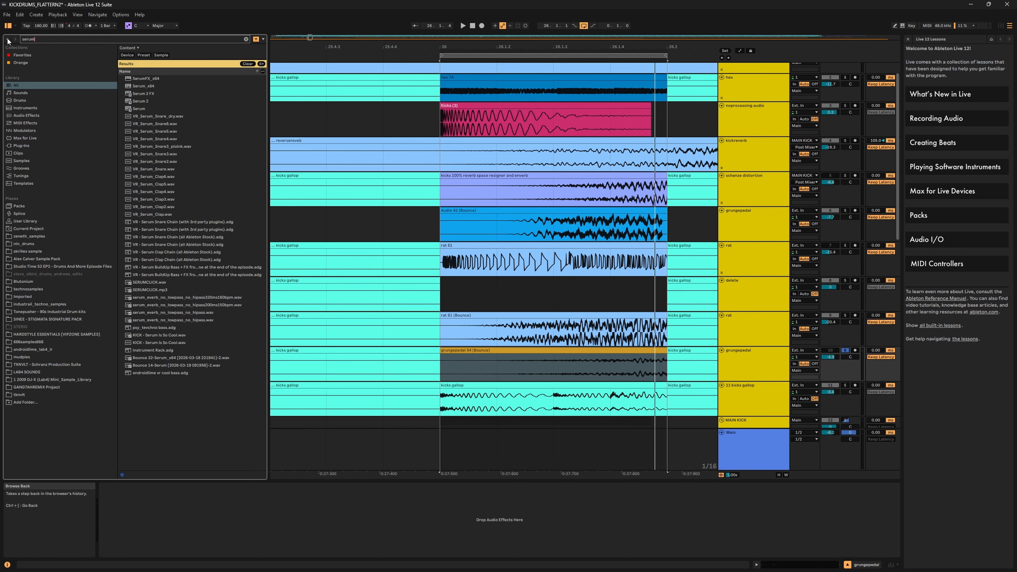
pyautogui.click(146, 94)
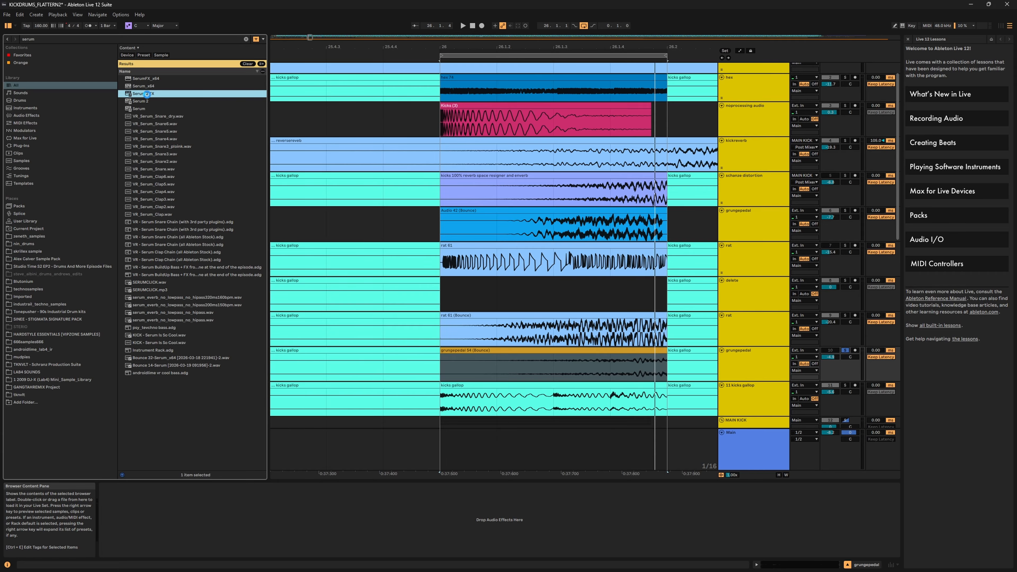
pyautogui.doubleClick(147, 94)
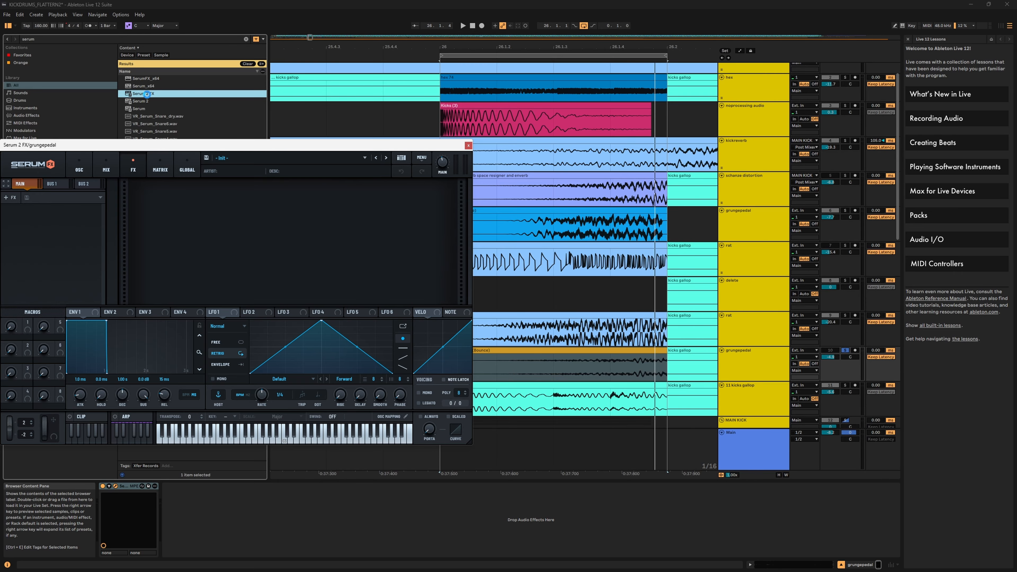
# Add a Filter module of the Cmb- type in Serum 2 FX and play the track with its cutoff at about 6345 Hz
pyautogui.click(14, 198)
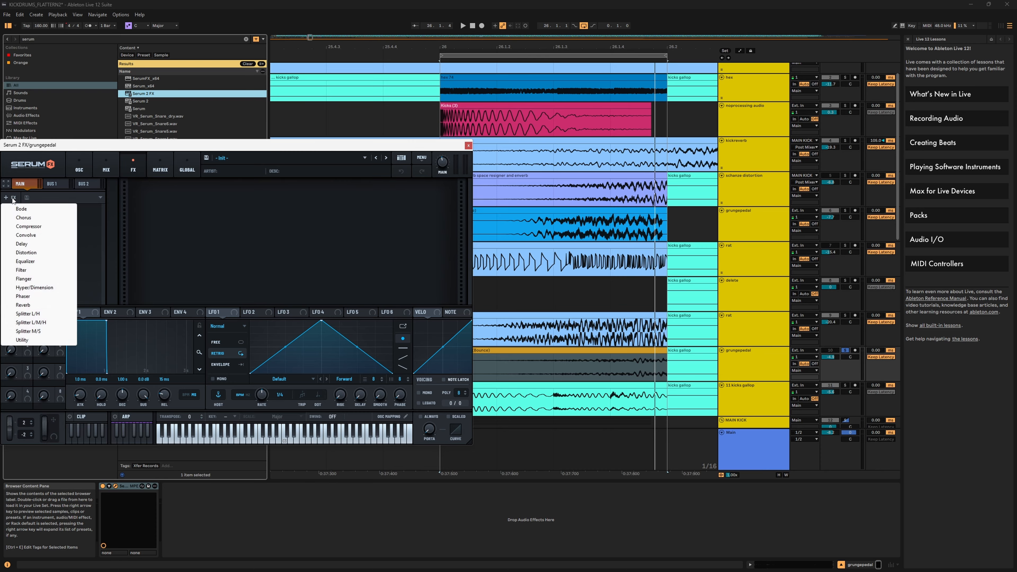
pyautogui.click(22, 270)
pyautogui.click(198, 197)
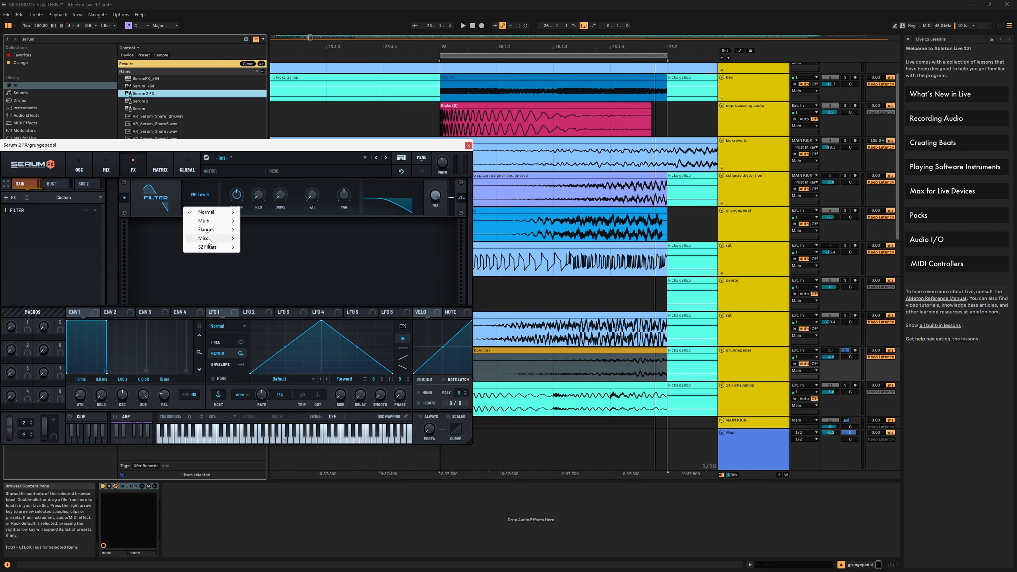
pyautogui.moveTo(207, 221)
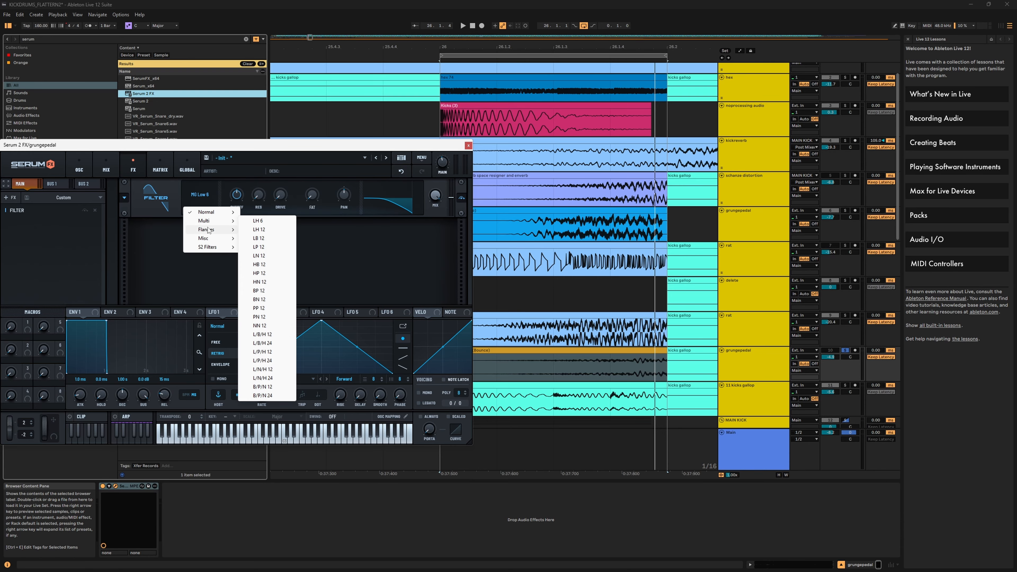
pyautogui.click(257, 231)
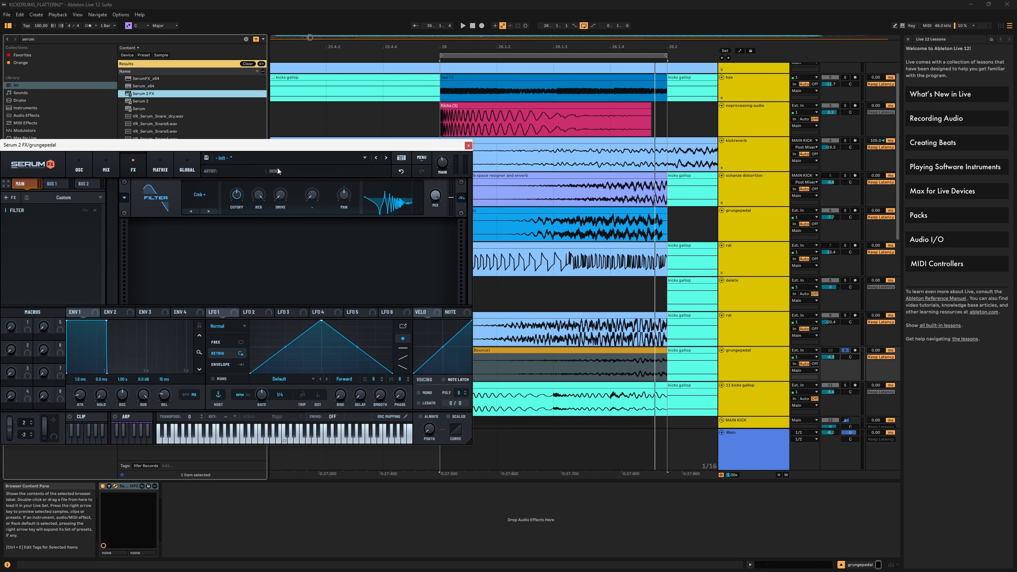
pyautogui.moveTo(236, 195)
pyautogui.mouseDown()
pyautogui.moveTo(237, 215)
pyautogui.moveTo(236, 168)
pyautogui.moveTo(236, 196)
pyautogui.moveTo(257, 211)
pyautogui.moveTo(259, 199)
pyautogui.moveTo(237, 221)
pyautogui.moveTo(243, 191)
pyautogui.mouseUp()
pyautogui.press('space')
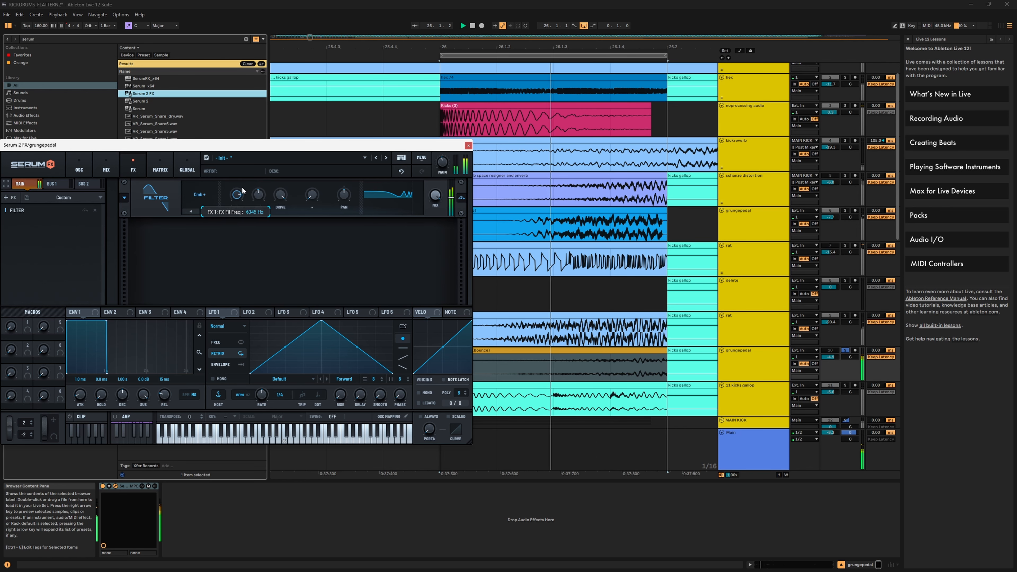
# Compare the grungepedal sound with Serum 2 FX on and bypassed, then remove the device from the track
pyautogui.click(102, 486)
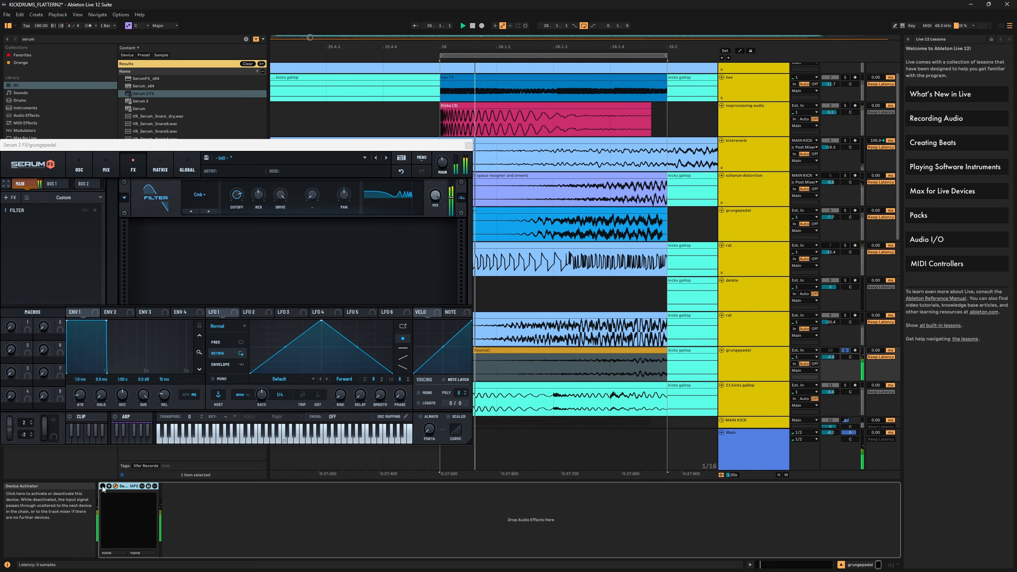
pyautogui.click(103, 486)
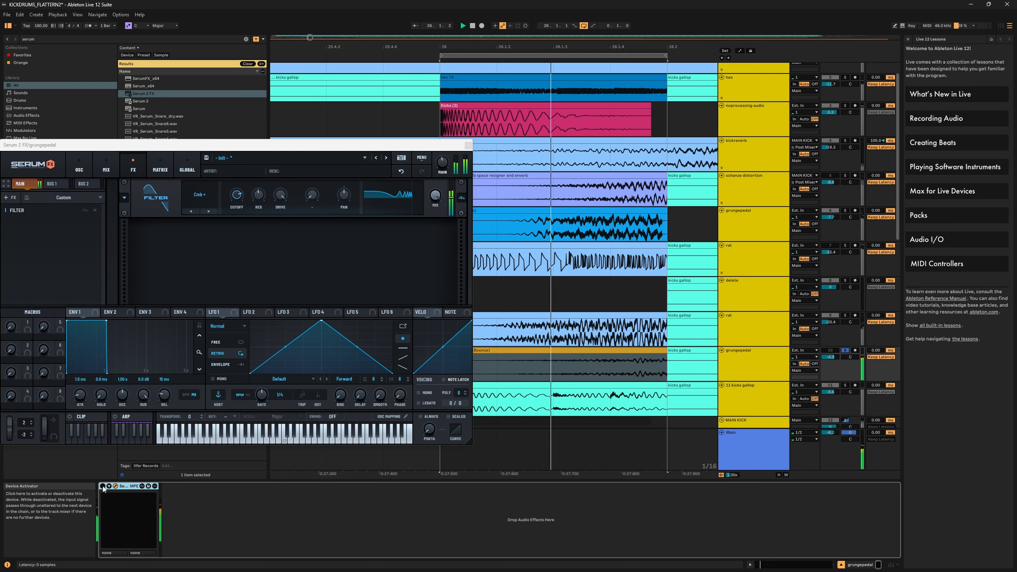
pyautogui.click(468, 145)
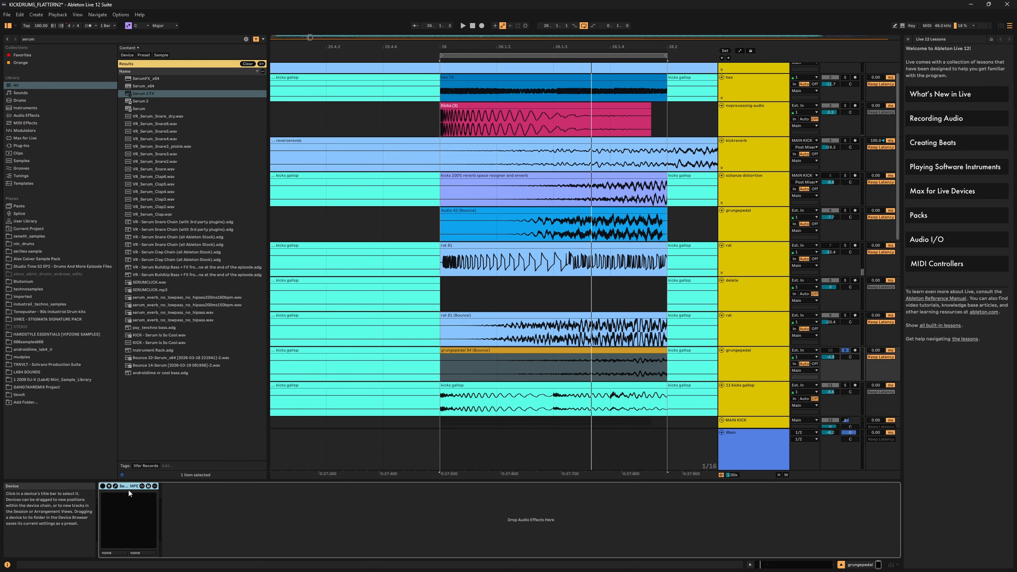
pyautogui.press('Delete')
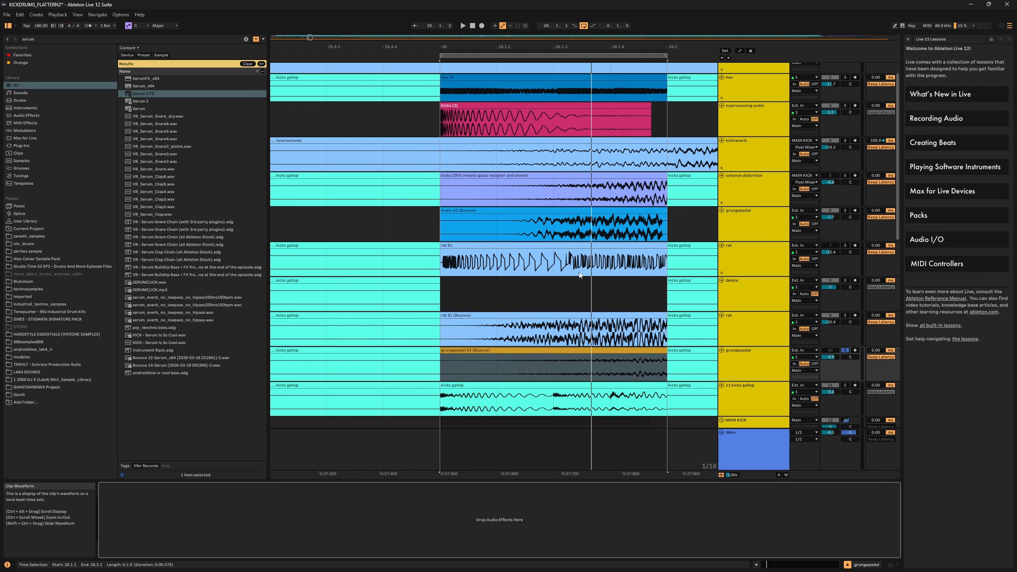
# Solo the bounced rat, bounced grungepedal and 11 kicks gallop tracks one after another and play them
pyautogui.click(842, 316)
pyautogui.press('space')
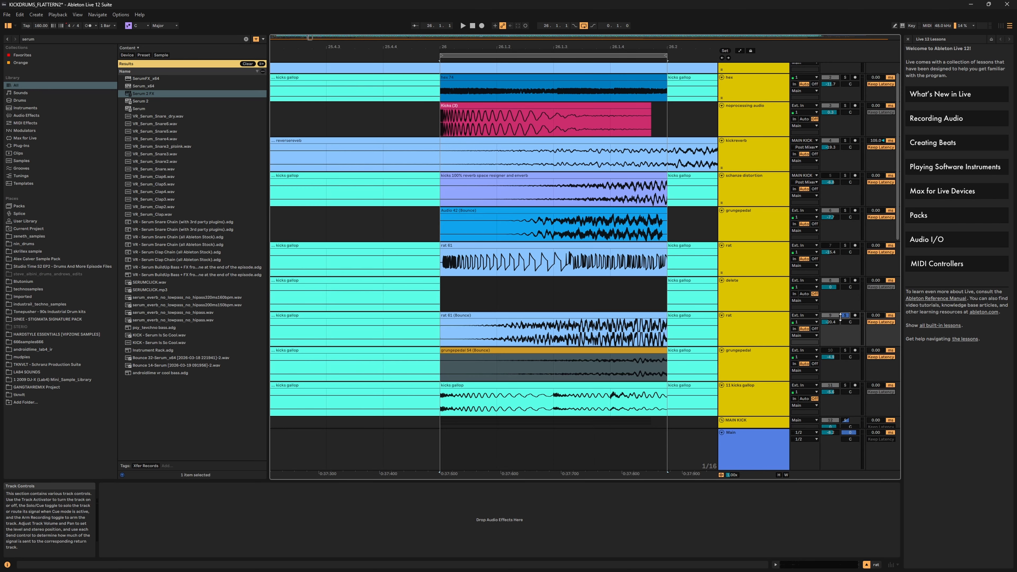
pyautogui.click(845, 351)
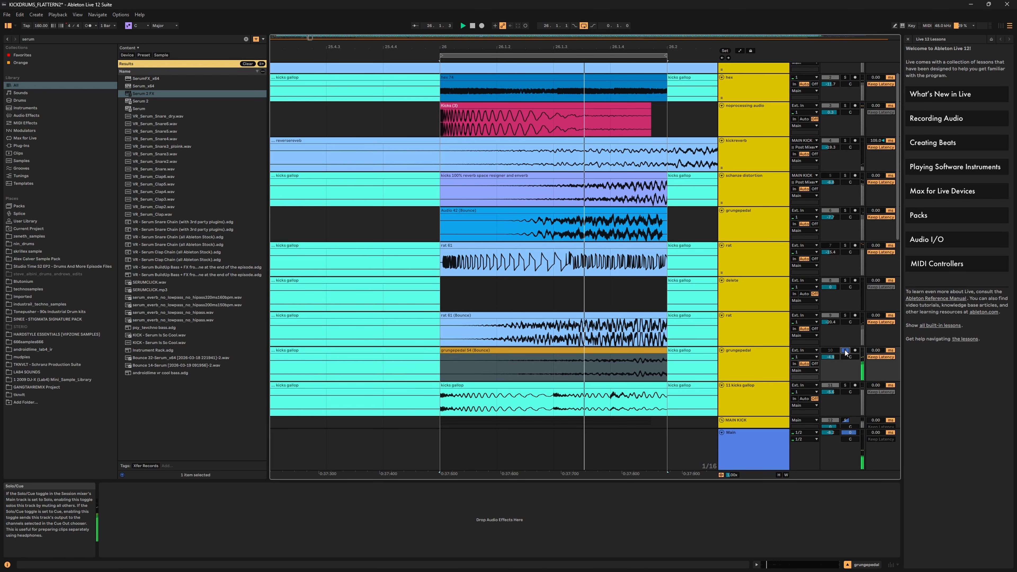
pyautogui.click(845, 386)
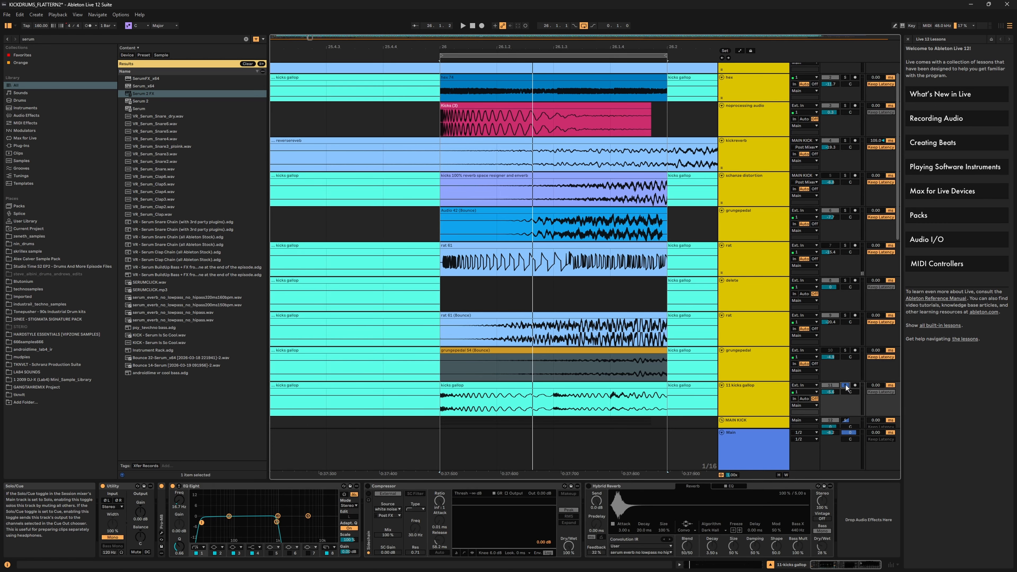
pyautogui.press('space')
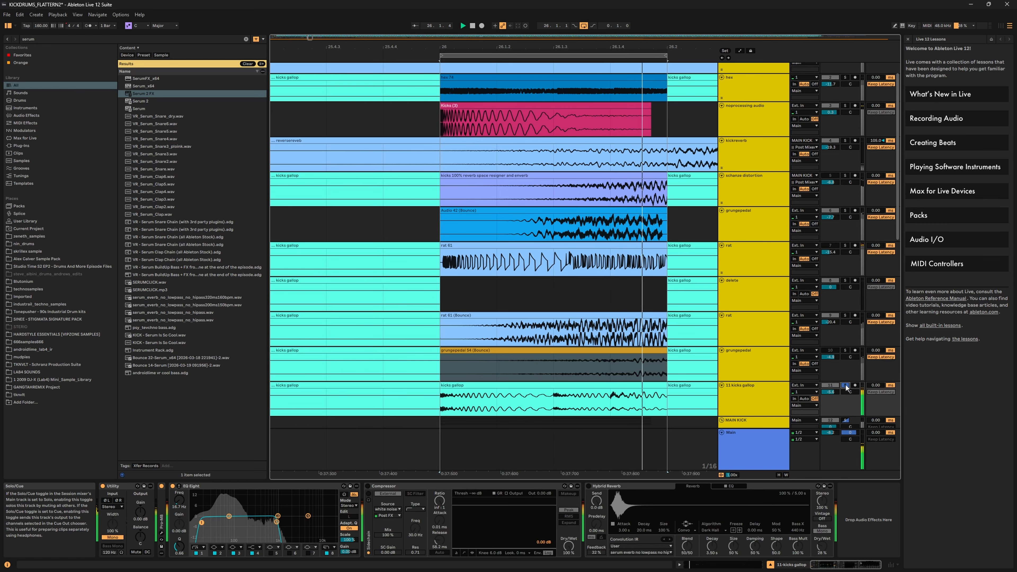
# Unfold the Pro-MB on the soloed 11 kicks gallop track and compare the sound with EQ Eight on and off
pyautogui.click(173, 486)
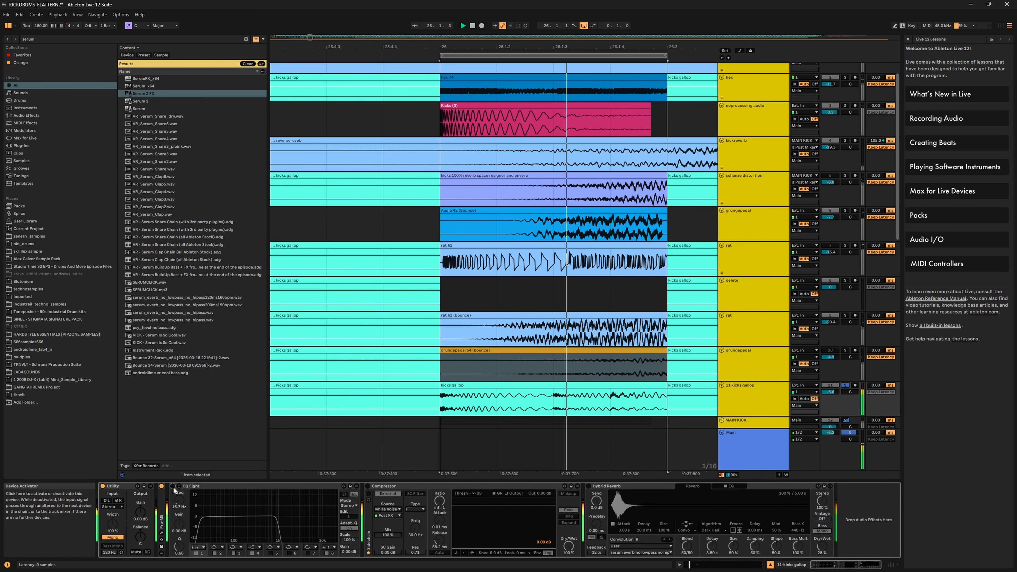
pyautogui.doubleClick(162, 505)
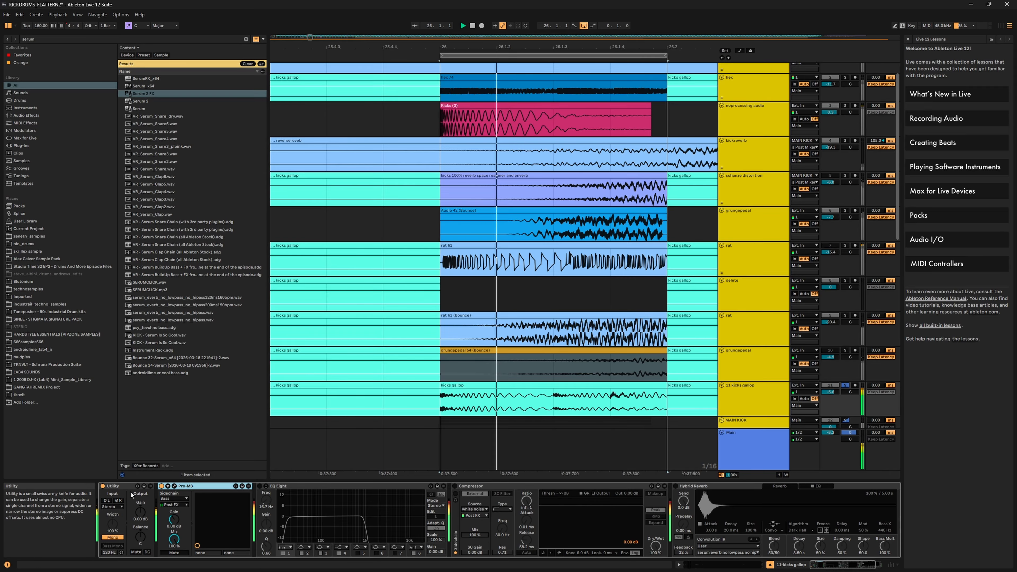
pyautogui.click(259, 486)
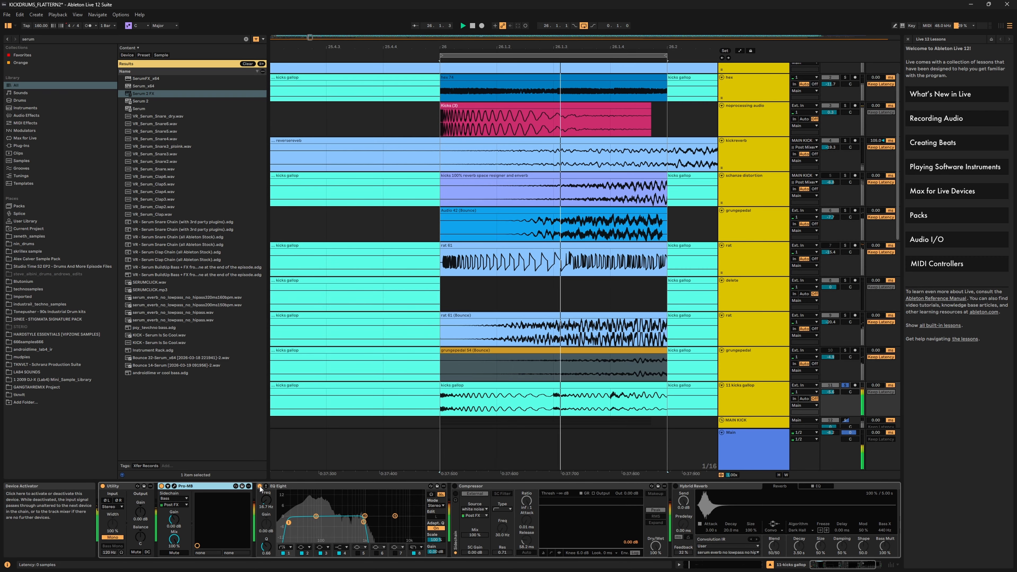
pyautogui.click(259, 485)
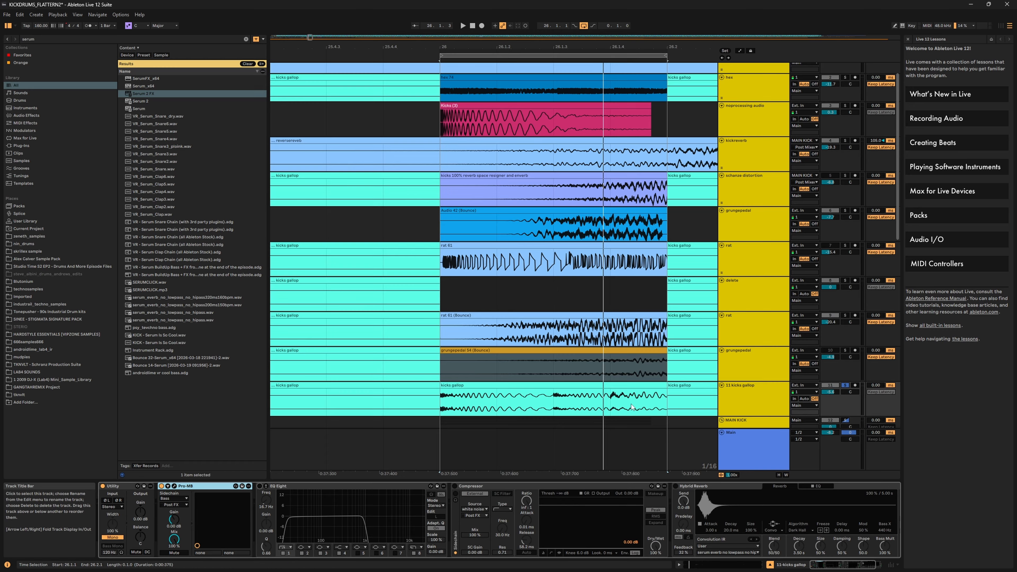
# Unsolo 11 kicks gallop, play all kick layers together, and compare them with its EQ Eight on and off
pyautogui.click(844, 385)
pyautogui.press('space')
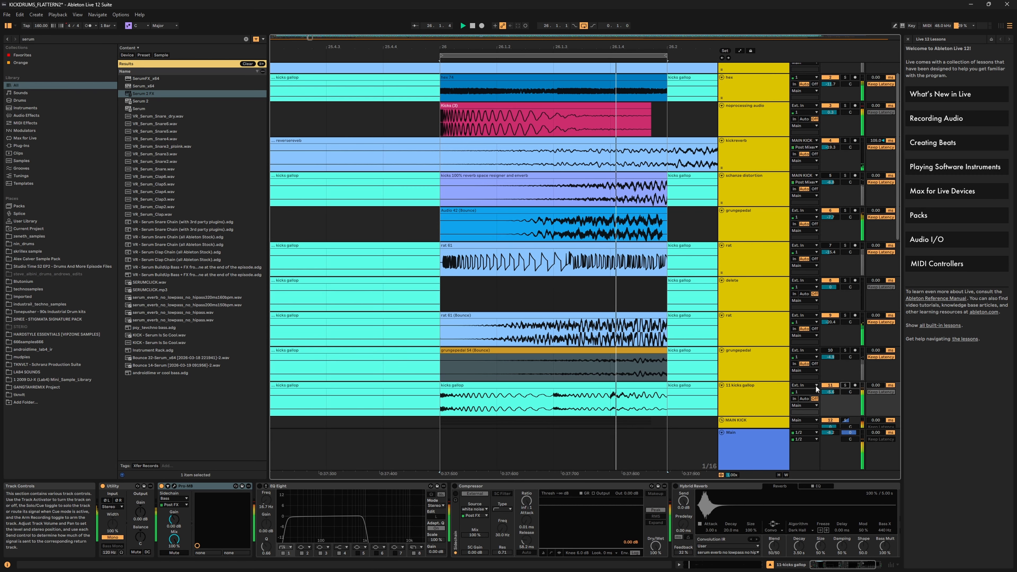
pyautogui.click(260, 486)
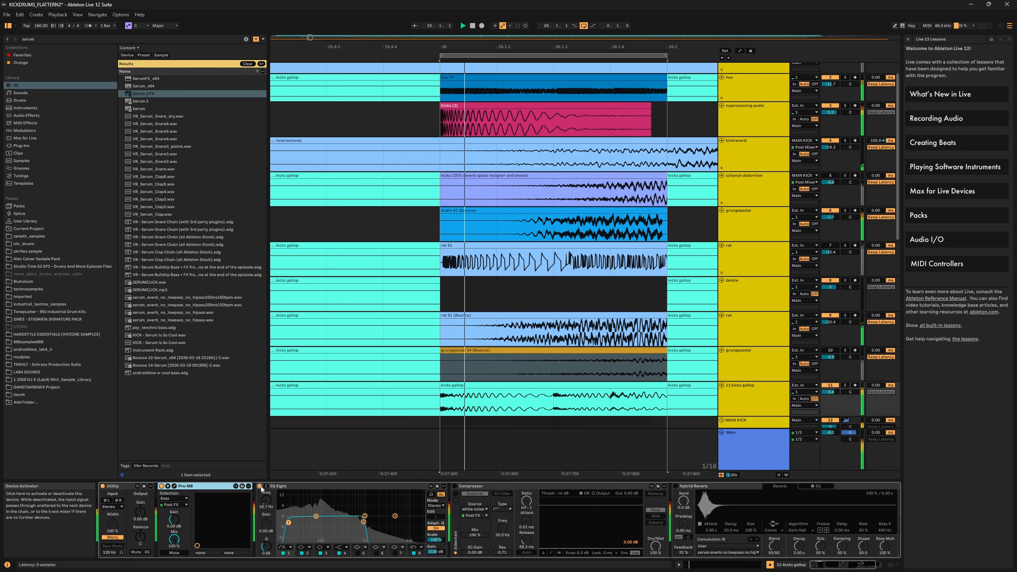
pyautogui.click(260, 486)
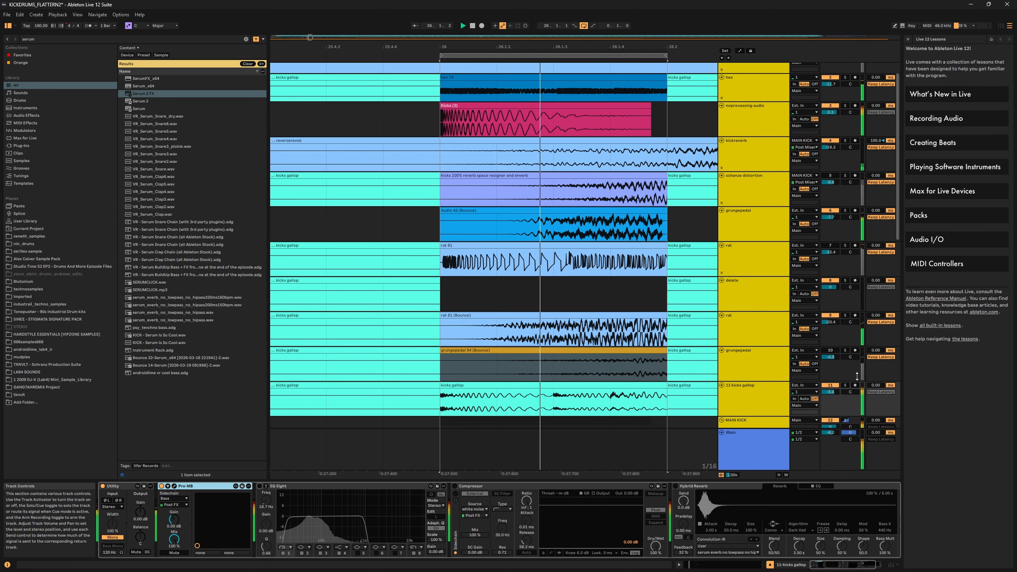
# Balance 11 kicks gallop within the mix while toggling its EQ Eight, leaving the EQ on and the track volume at -0.5 dB
pyautogui.moveTo(830, 392); pyautogui.dragTo(829, 365)
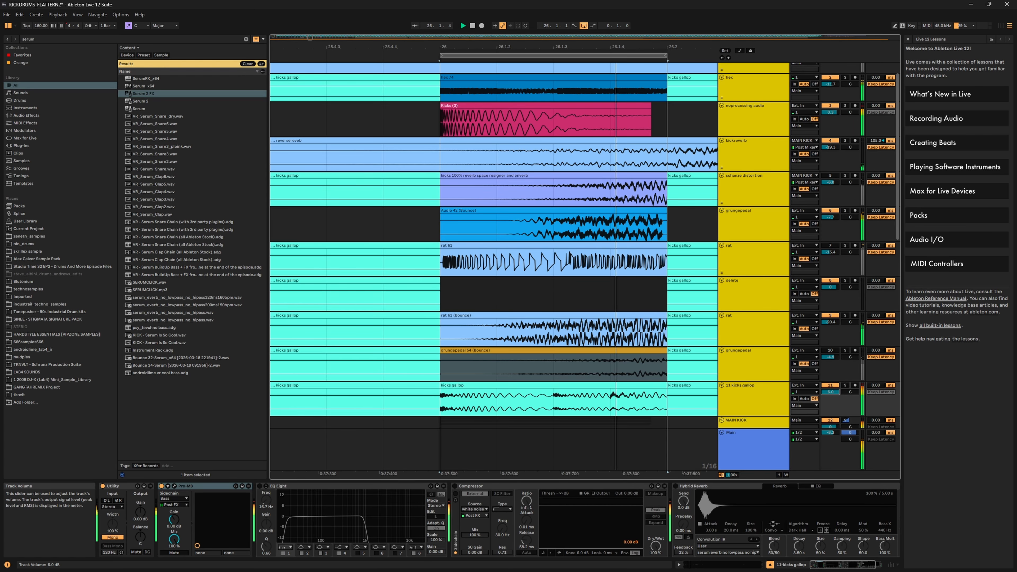
pyautogui.click(260, 486)
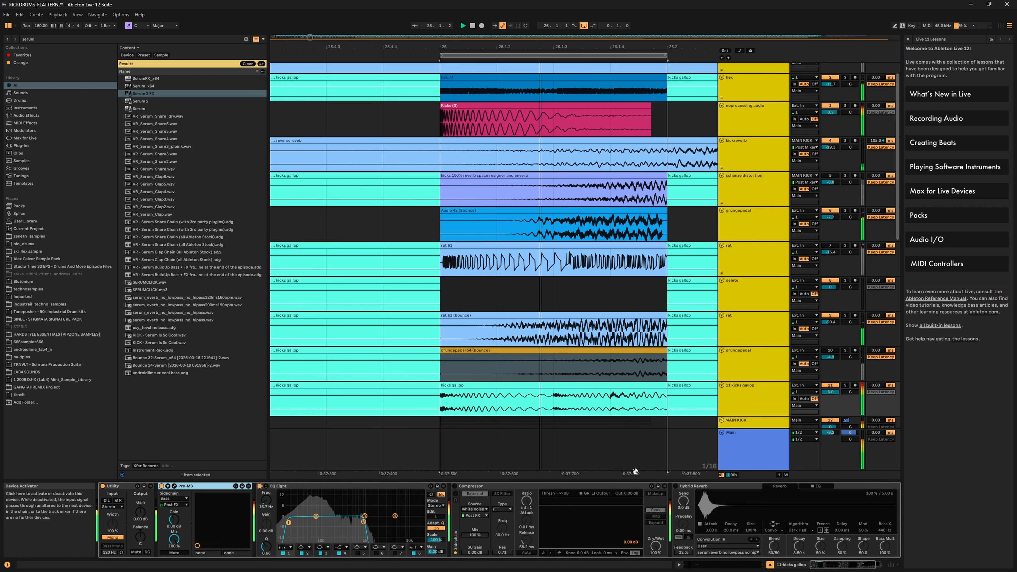
pyautogui.moveTo(829, 391); pyautogui.dragTo(834, 395)
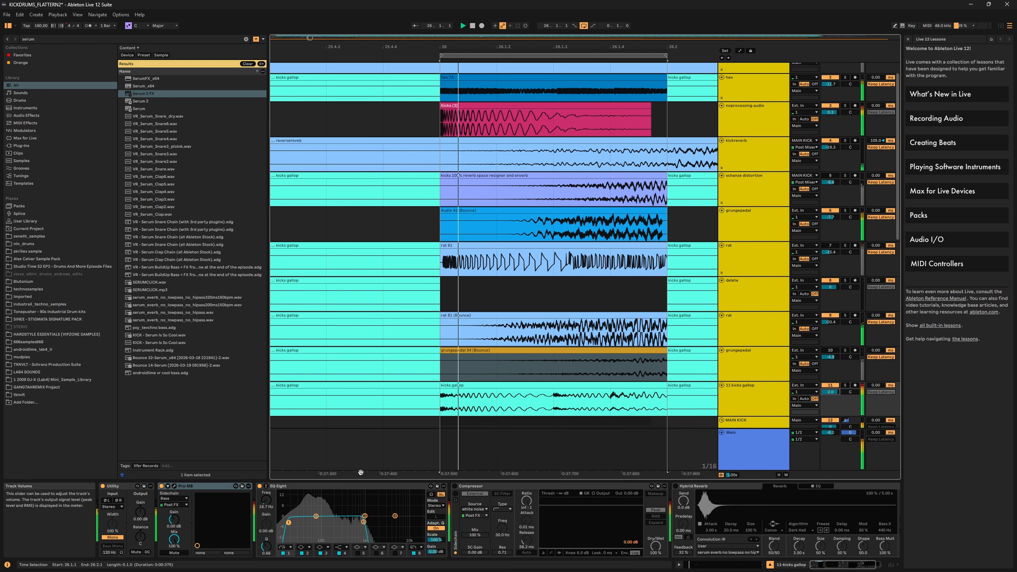
pyautogui.click(260, 486)
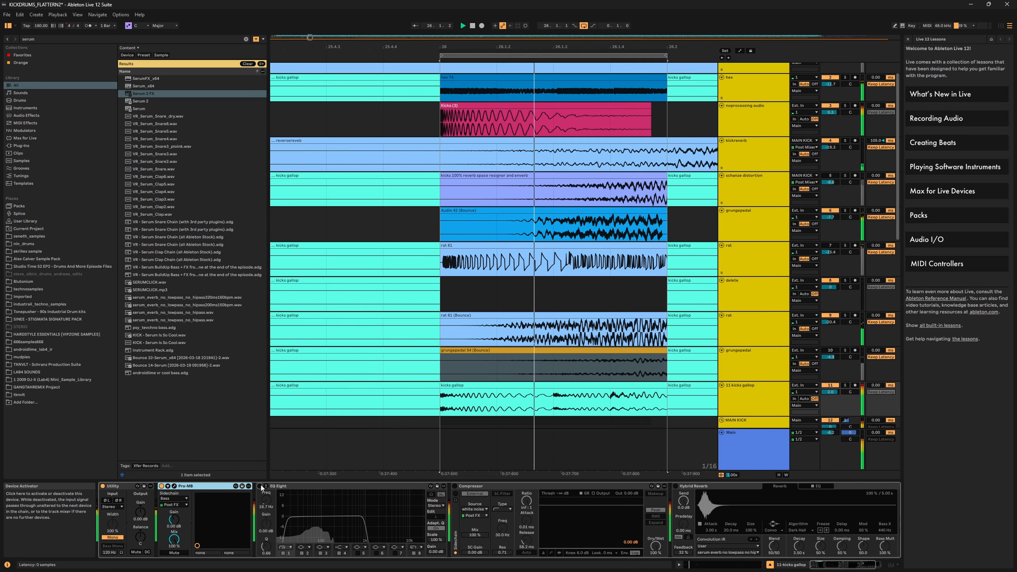
pyautogui.click(260, 486)
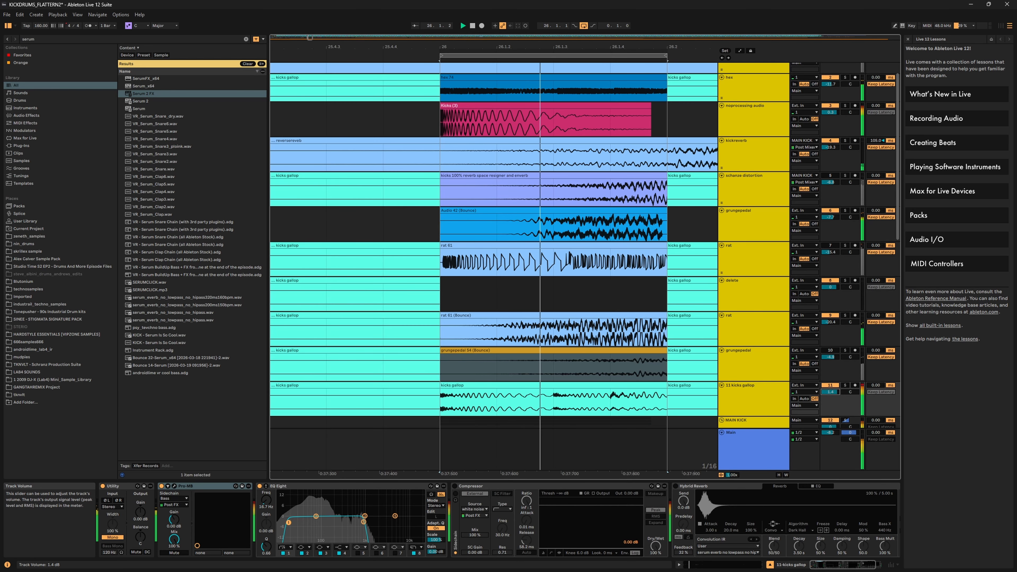
pyautogui.moveTo(829, 392); pyautogui.dragTo(830, 383)
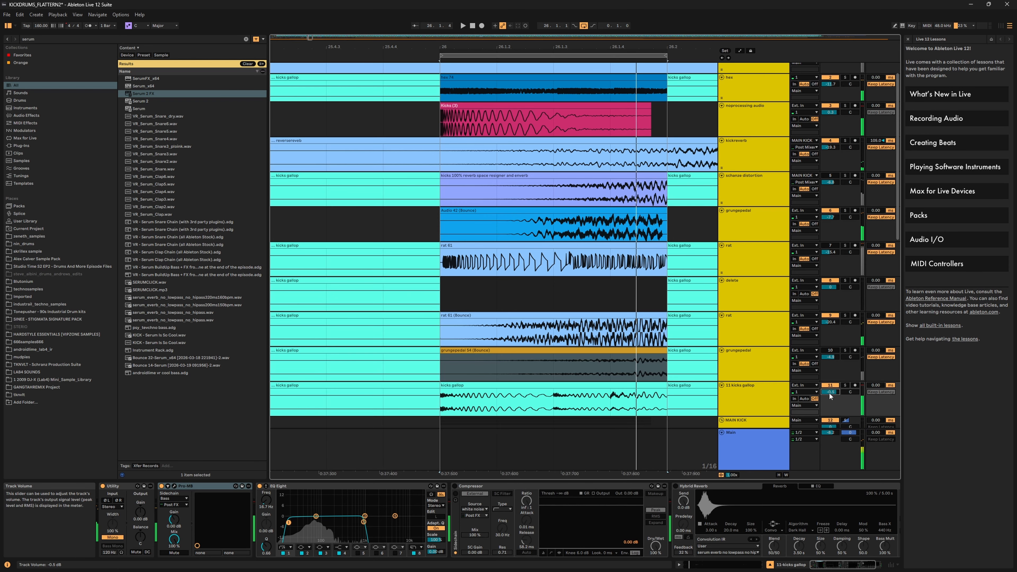
# Inspect the 11 kicks gallop device chain through to the Hybrid Reverb at its end
pyautogui.click(859, 565)
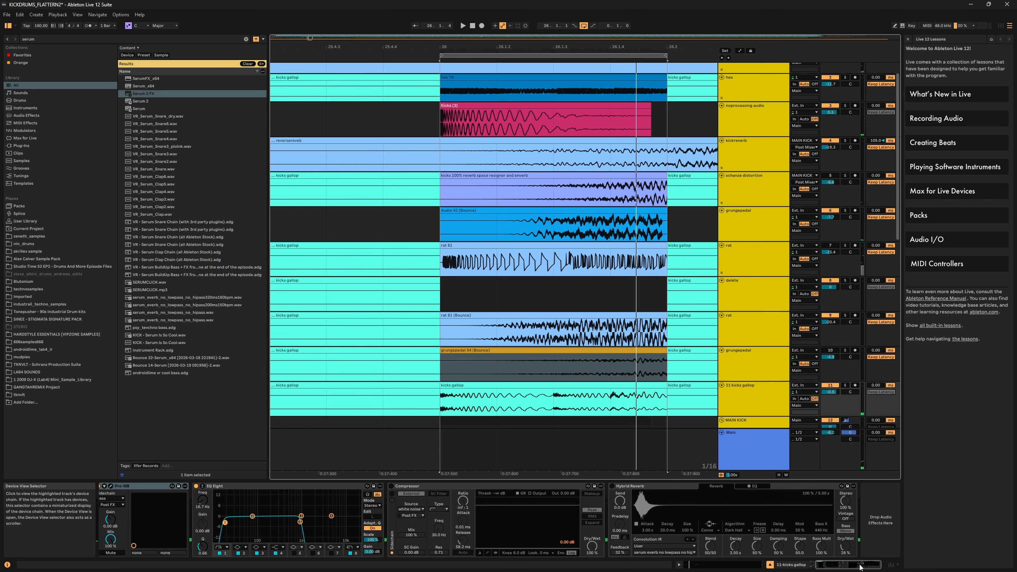
pyautogui.moveTo(860, 566); pyautogui.dragTo(796, 567)
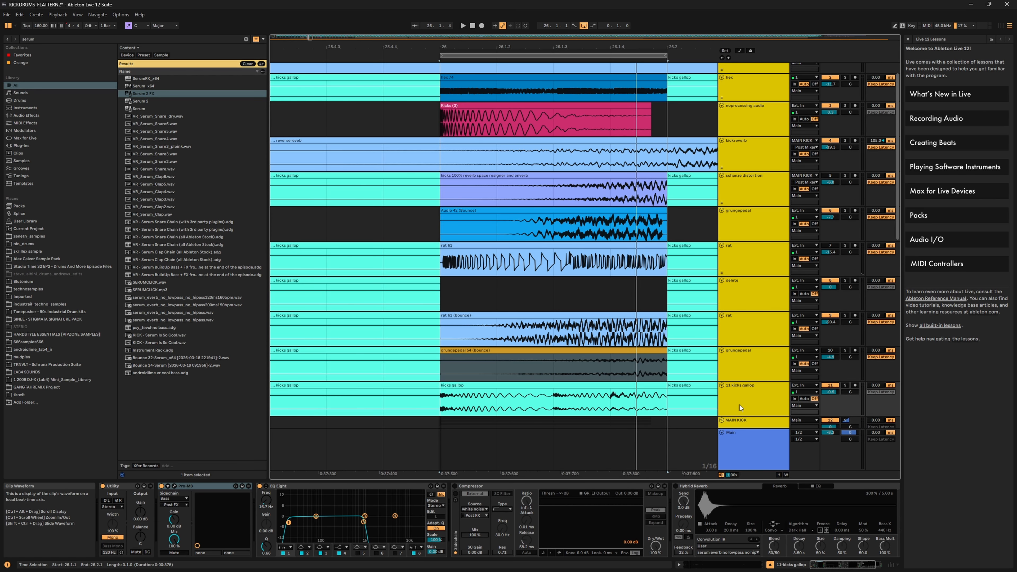
# Select the rumblekick track in the MAIN KICK group, play the layers, and solo the transient track
pyautogui.scroll(-4, 771, 405)
pyautogui.scroll(-2, 771, 404)
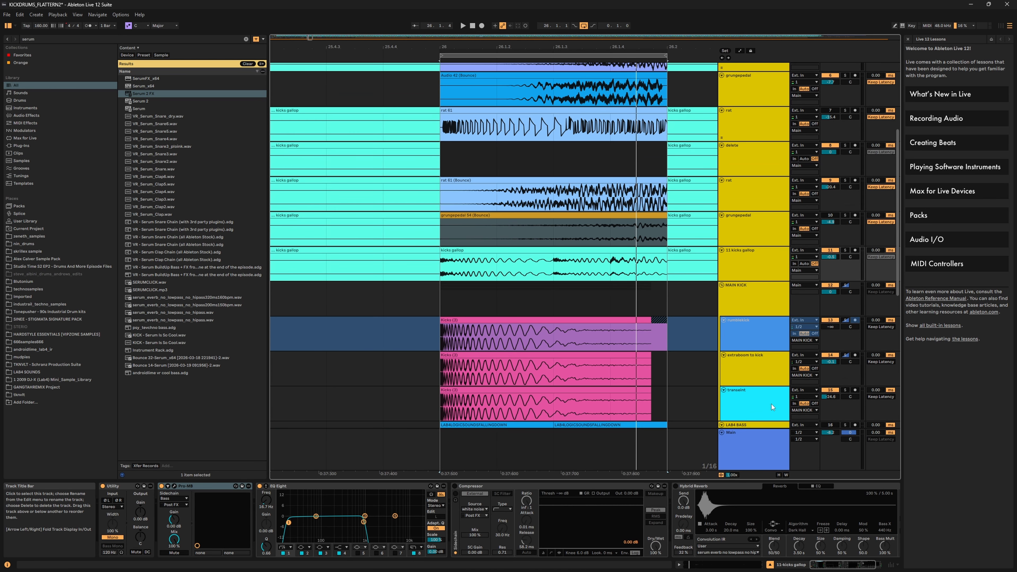
pyautogui.click(764, 322)
pyautogui.press('space')
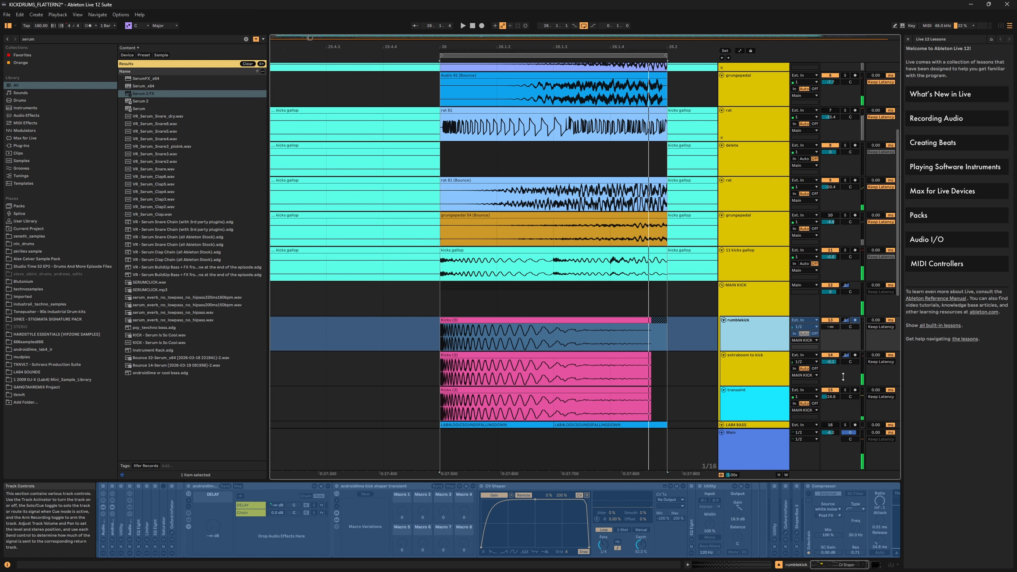
pyautogui.click(845, 389)
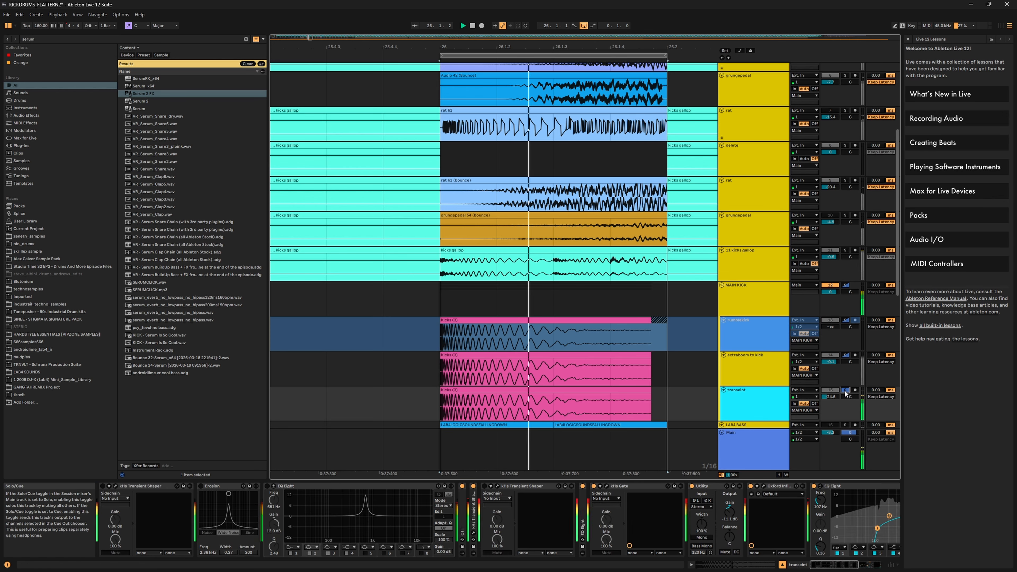
# On the transient track, delete the bypassed kHs Transient Shapers, EQ Eight and Erosion, keeping the active kHs Transient Shaper
pyautogui.click(758, 396)
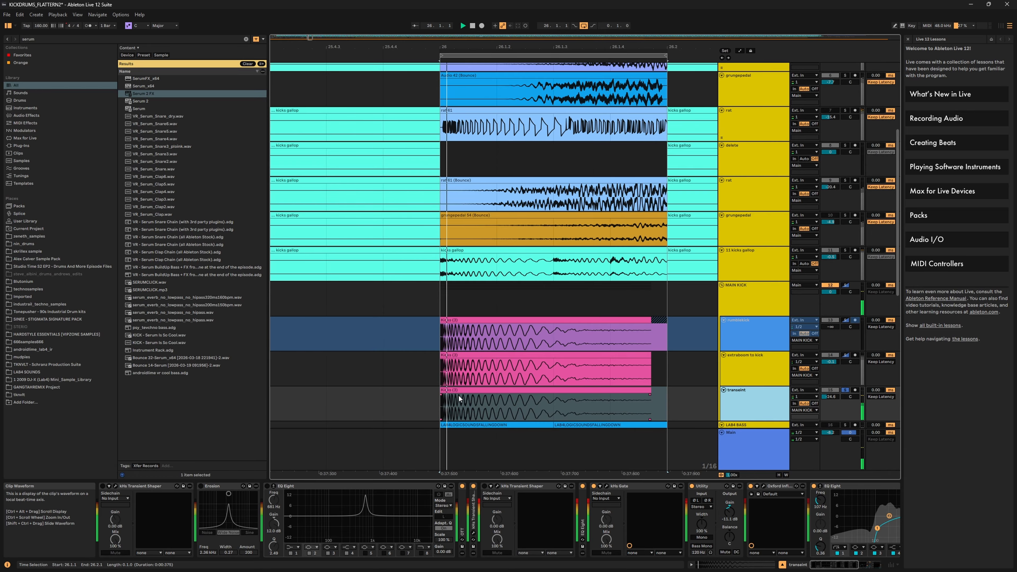
pyautogui.doubleClick(473, 521)
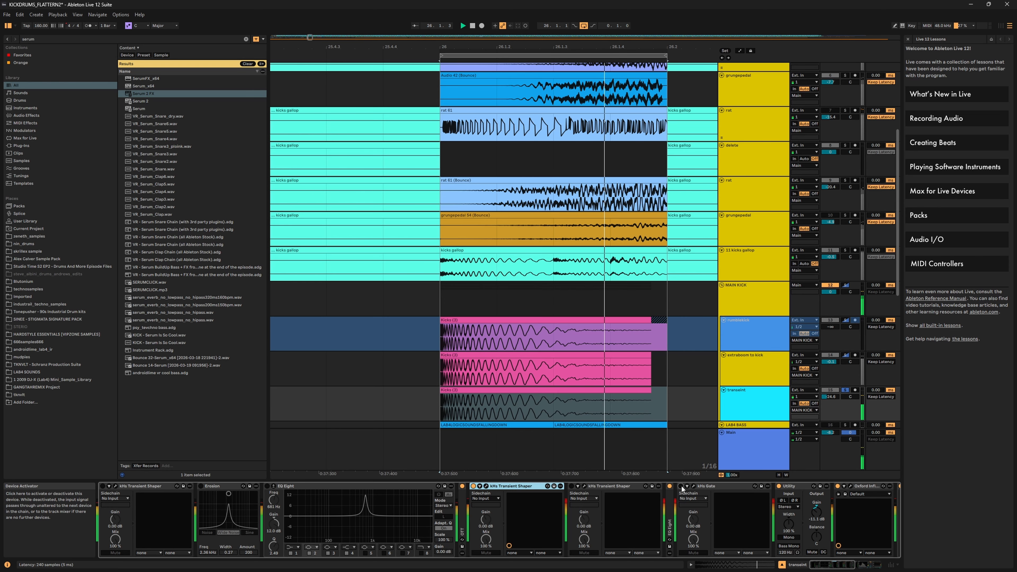
pyautogui.click(598, 487)
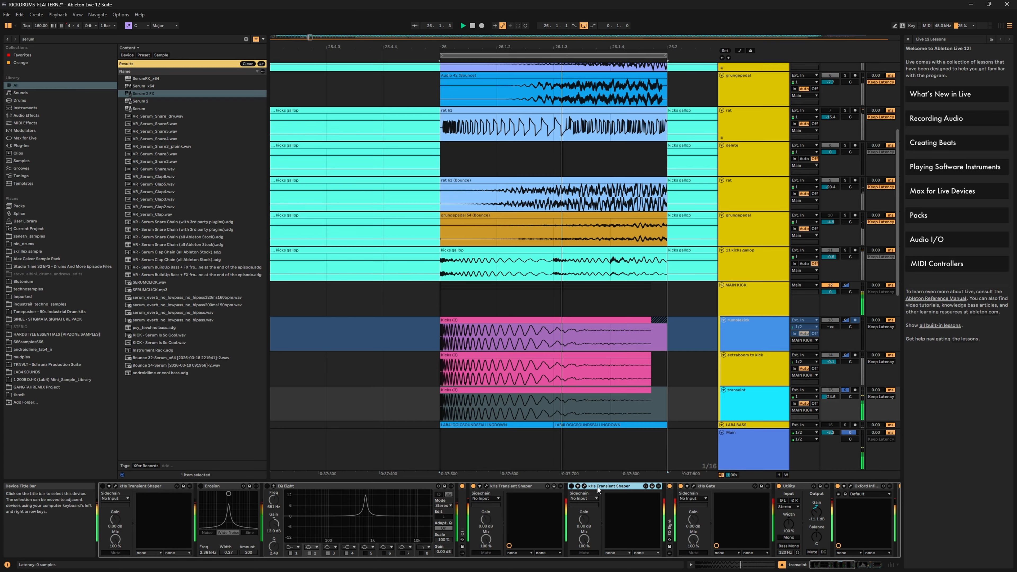
pyautogui.press('Delete')
pyautogui.click(333, 486)
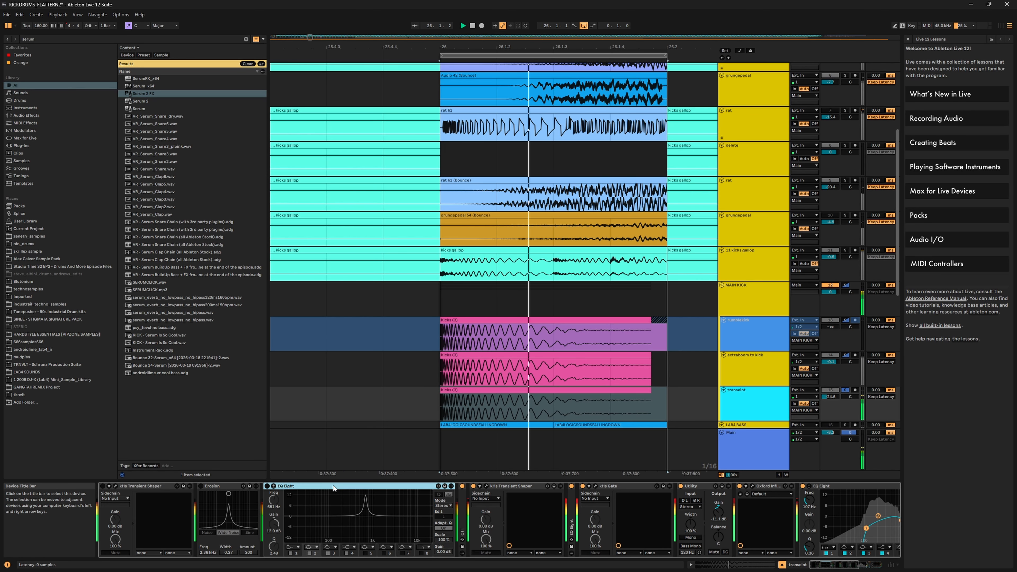
pyautogui.press('Delete')
pyautogui.click(230, 486)
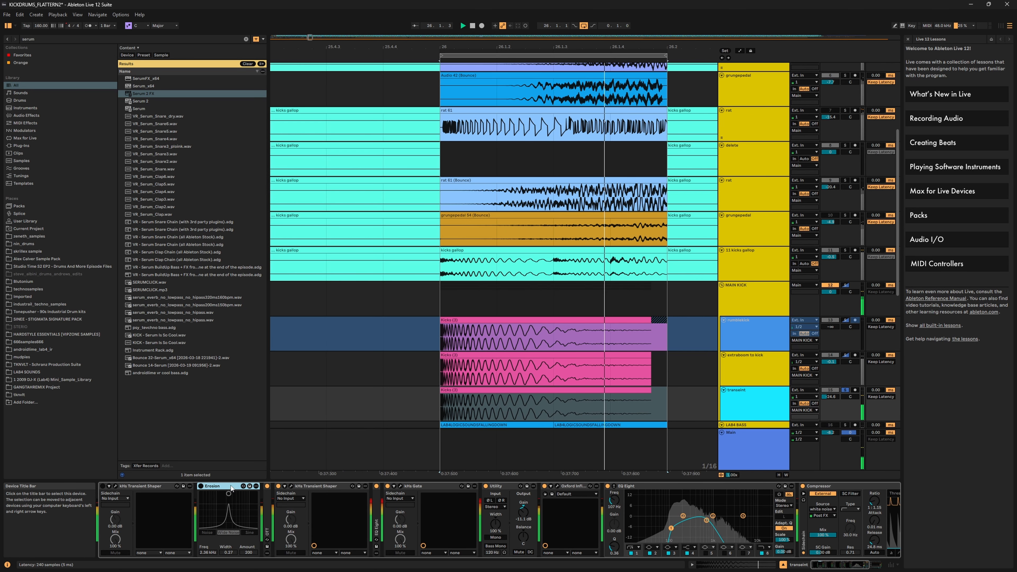
pyautogui.press('Delete')
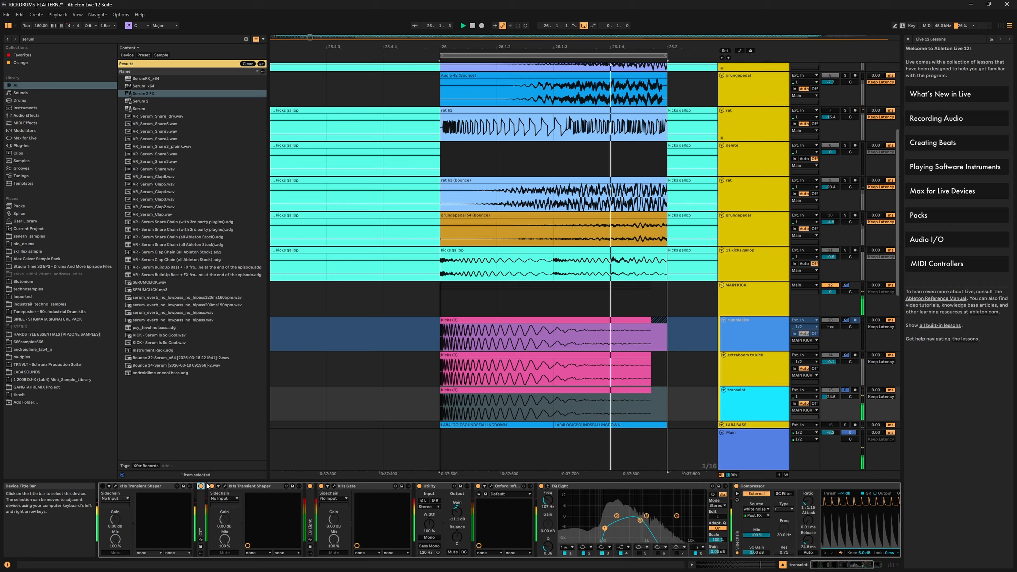
pyautogui.click(156, 486)
pyautogui.press('Delete')
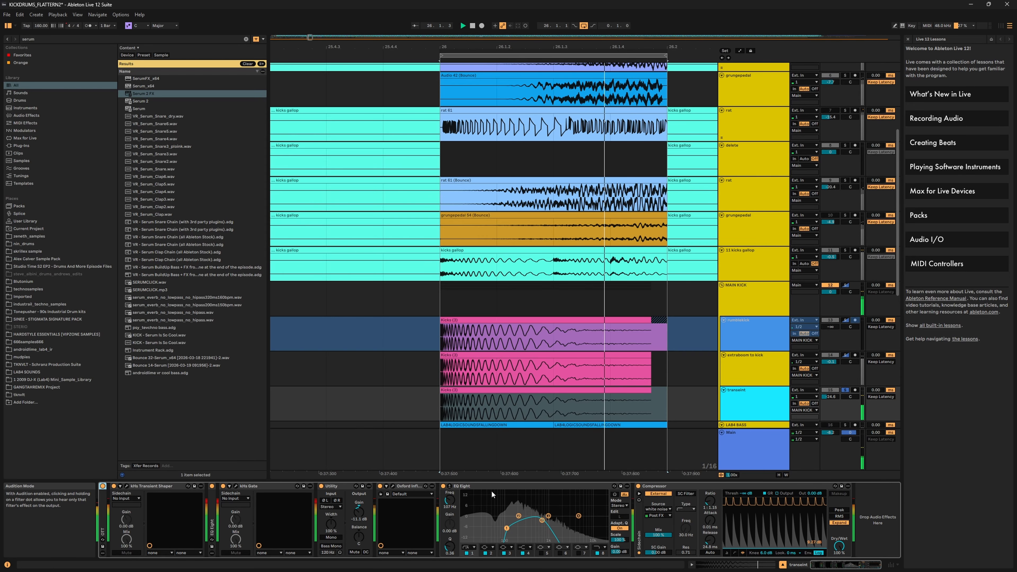
# Bypass the transient track's Oxford Inflator, kHs Gate, kHs Transient Shaper, last EQ Eight and Compressor
pyautogui.click(380, 486)
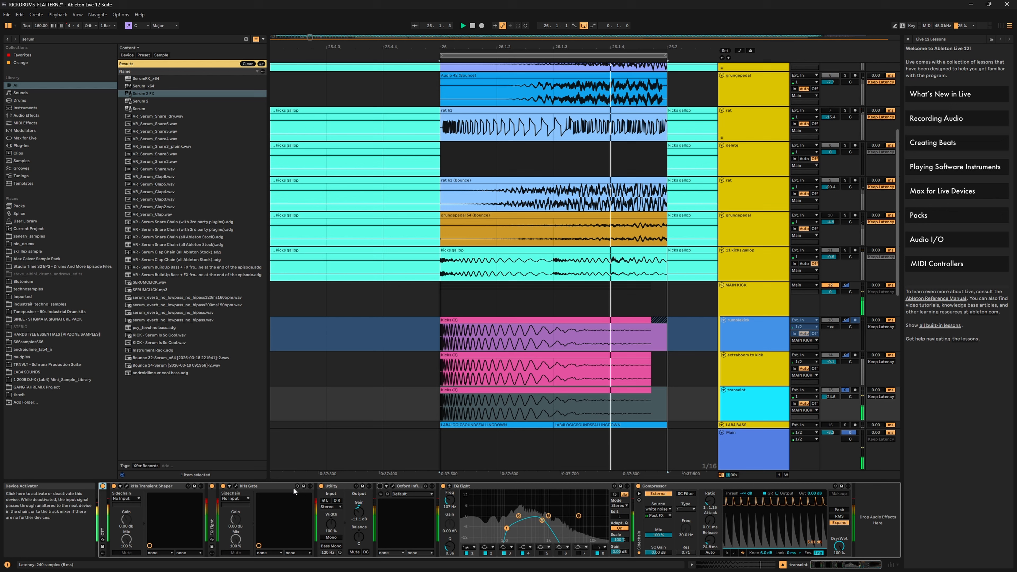
pyautogui.click(223, 486)
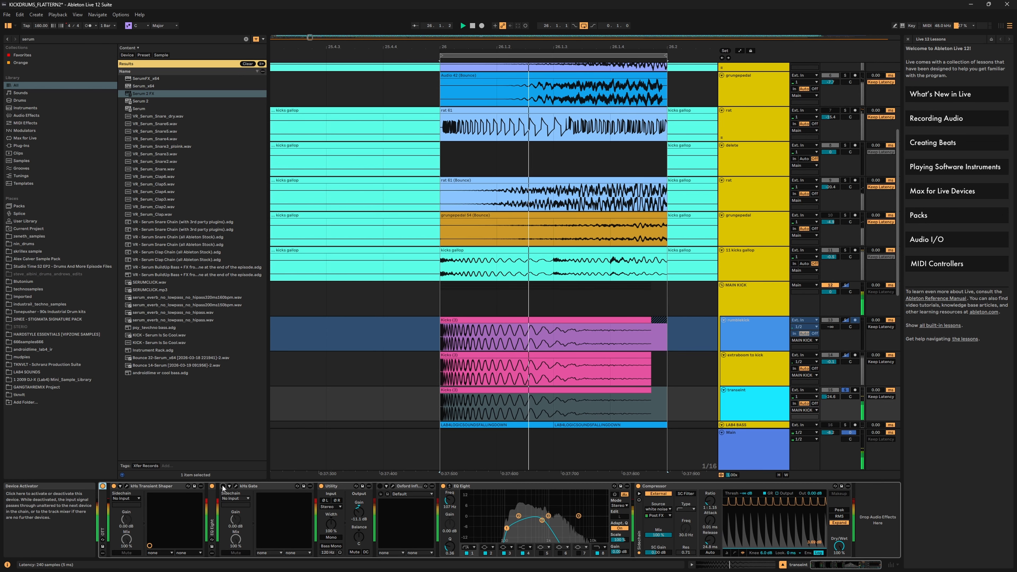
pyautogui.click(114, 486)
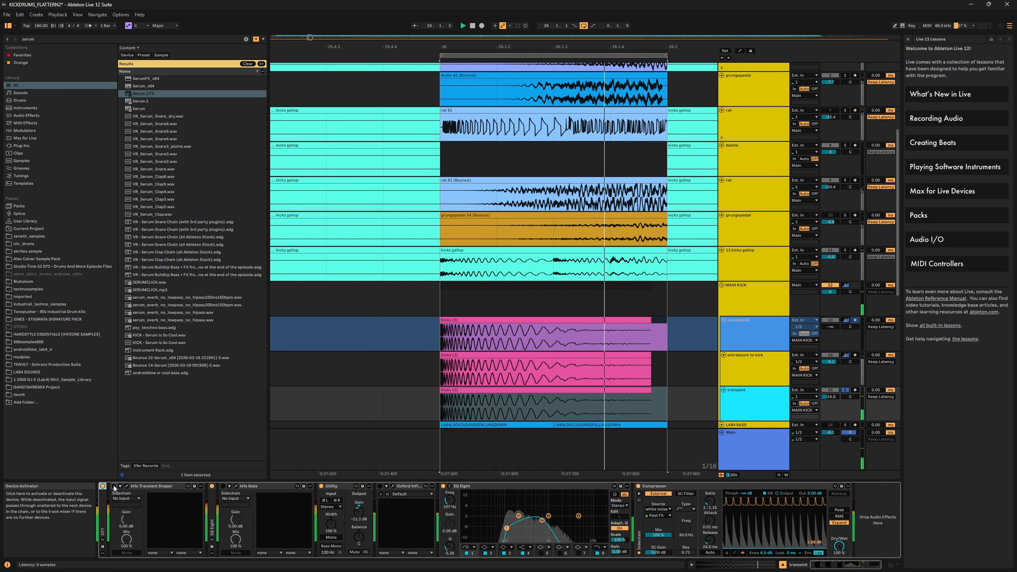
pyautogui.click(442, 486)
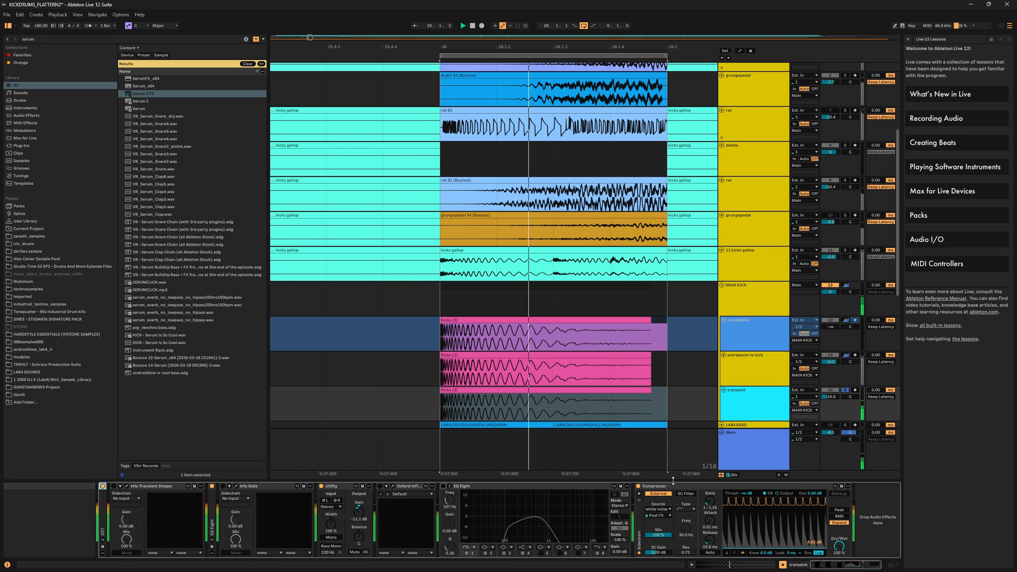
pyautogui.click(638, 486)
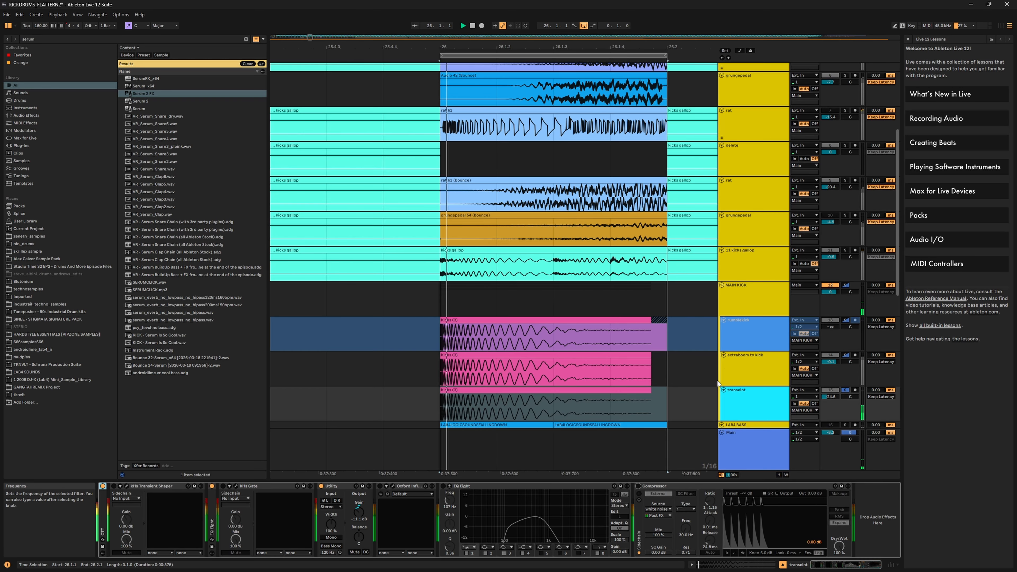
# Copy the Utility, paste it after the Compressor at the end of the transient chain, and boost the copy's gain
pyautogui.click(345, 487)
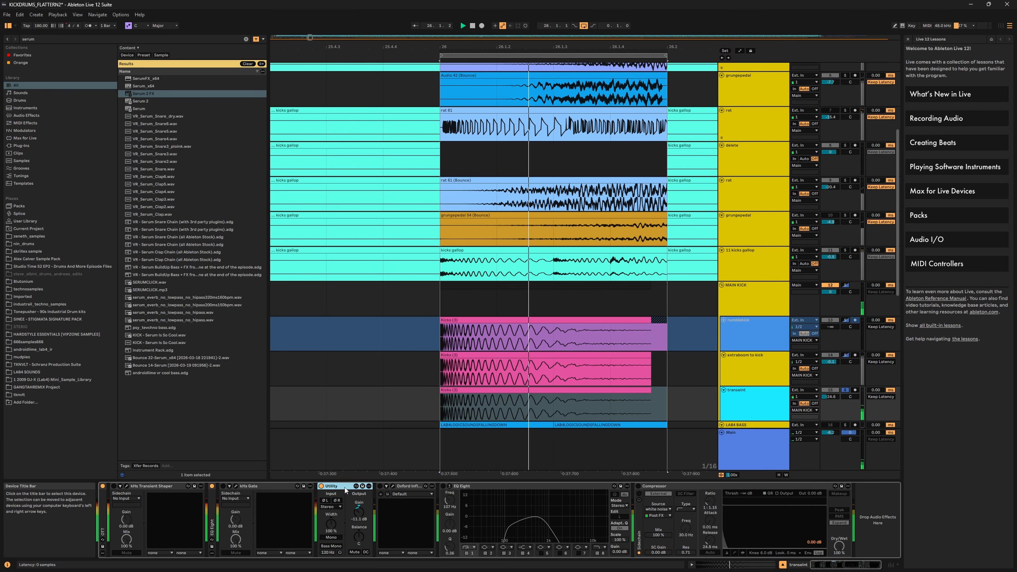
pyautogui.rightClick(345, 487)
pyautogui.click(363, 392)
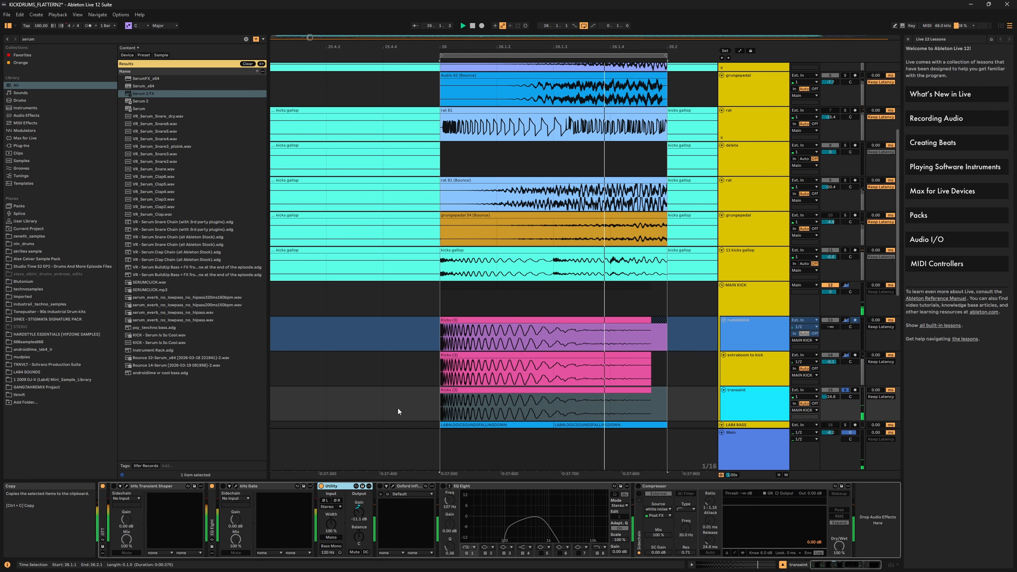
pyautogui.rightClick(873, 505)
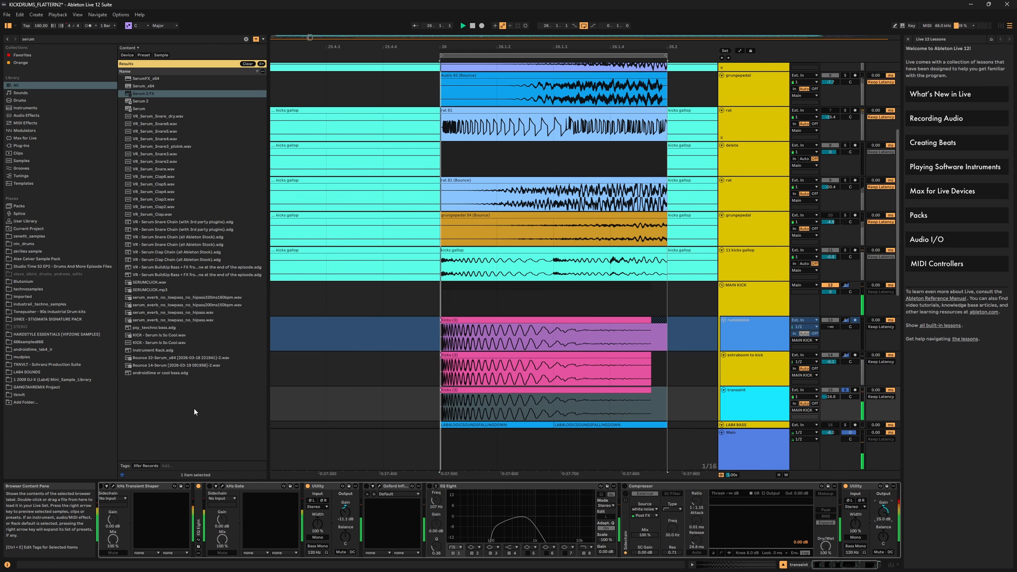
# Expand the folded EQ Eight before the kHs Gate and compare the transient with it off and on
pyautogui.doubleClick(198, 513)
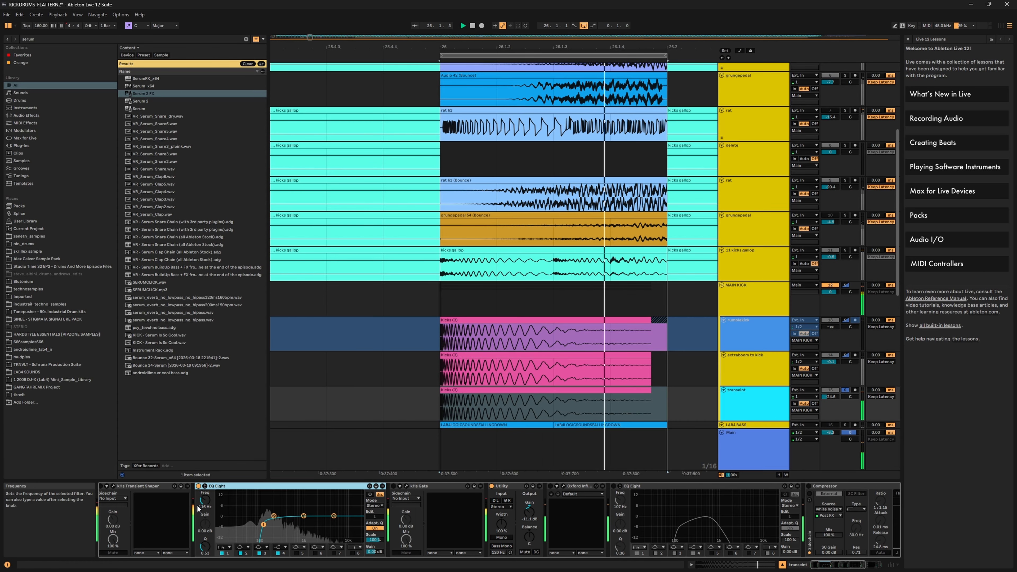
pyautogui.click(198, 486)
pyautogui.moveTo(831, 565)
pyautogui.mouseDown()
pyautogui.moveTo(846, 565)
pyautogui.moveTo(831, 566)
pyautogui.mouseUp()
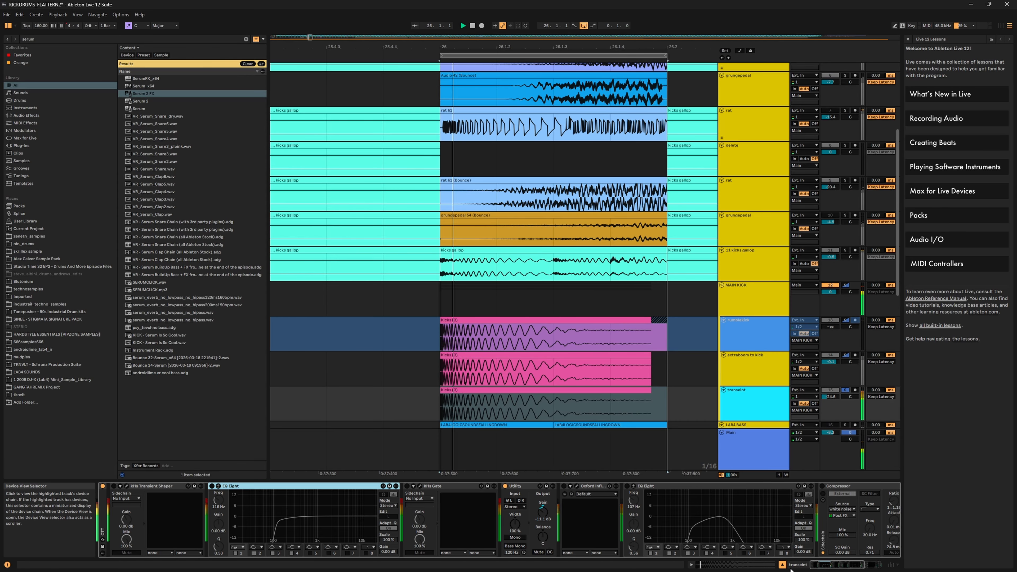
pyautogui.click(212, 486)
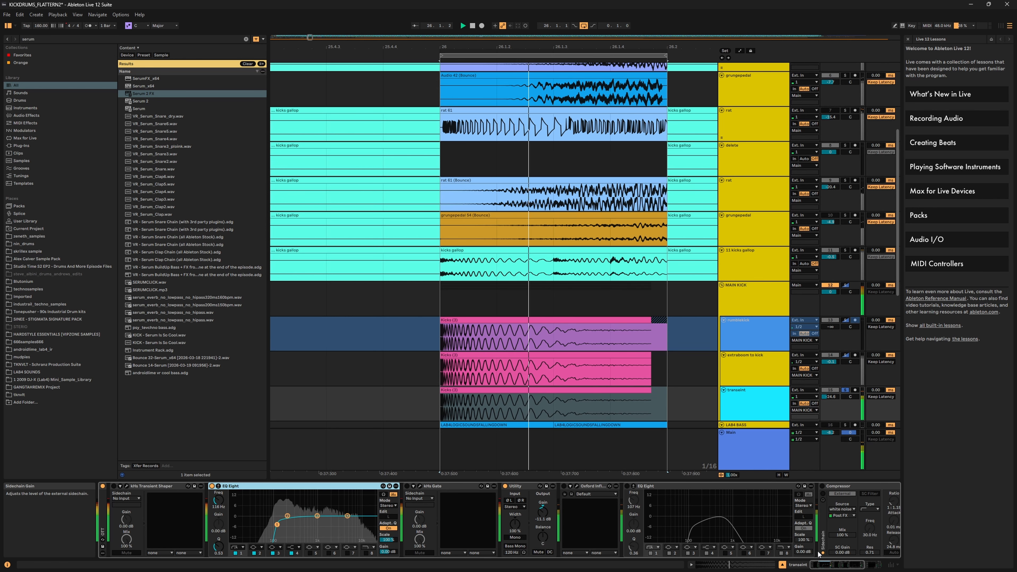
# Reactivate the second EQ Eight and the sidechained Compressor, bypass the last Utility, and play the transient loop
pyautogui.click(627, 486)
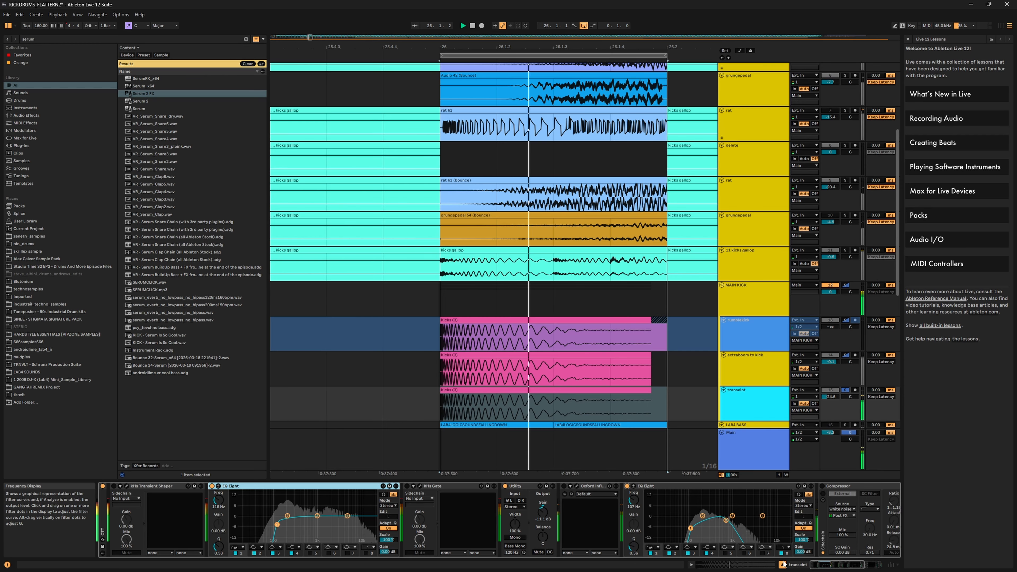
pyautogui.click(870, 565)
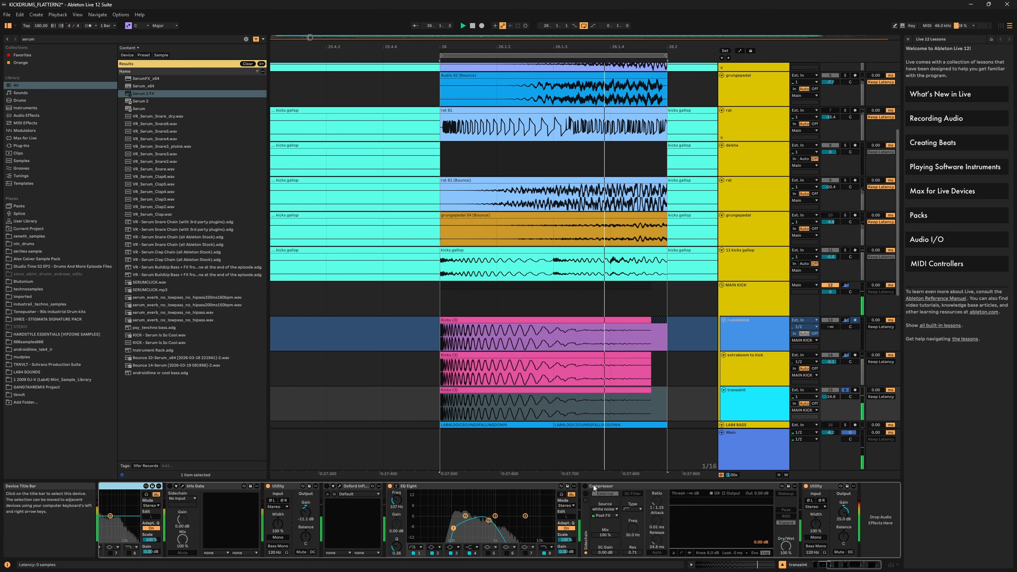
pyautogui.click(585, 486)
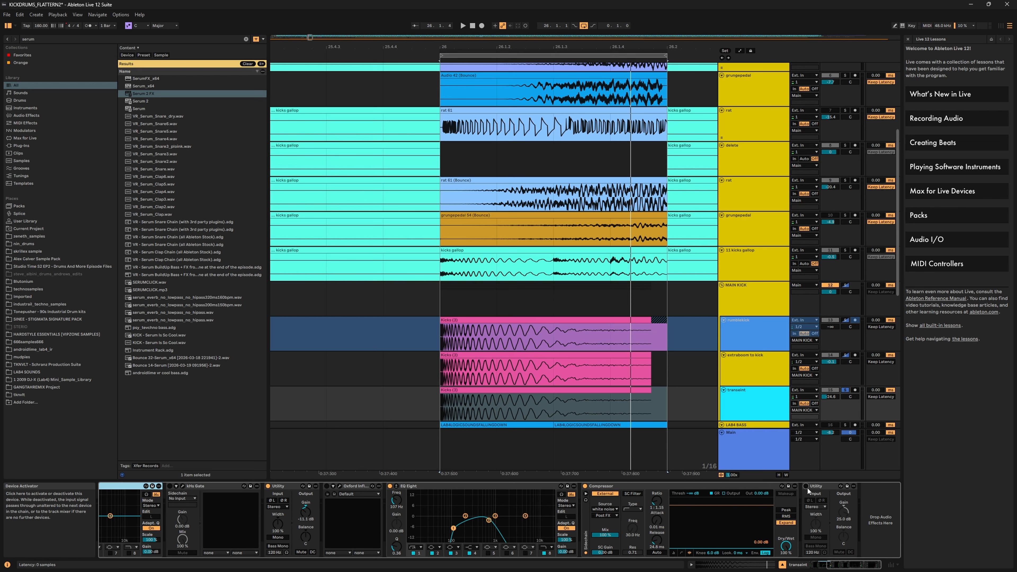
pyautogui.press('space')
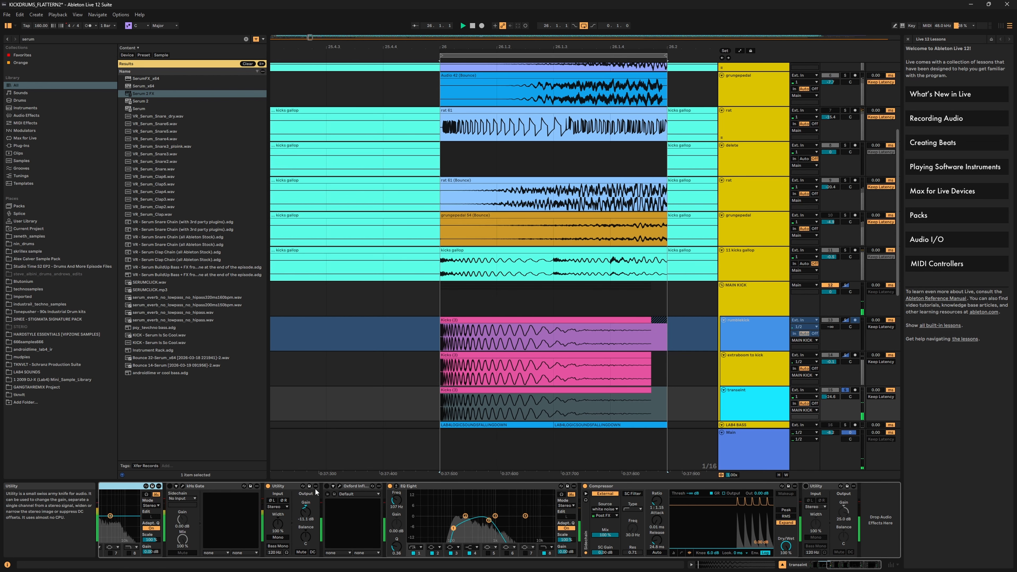
# Reactivate the Oxford Inflator, inspect its settings, try Clip 0 dB on and off, and close the plug-in window
pyautogui.click(340, 488)
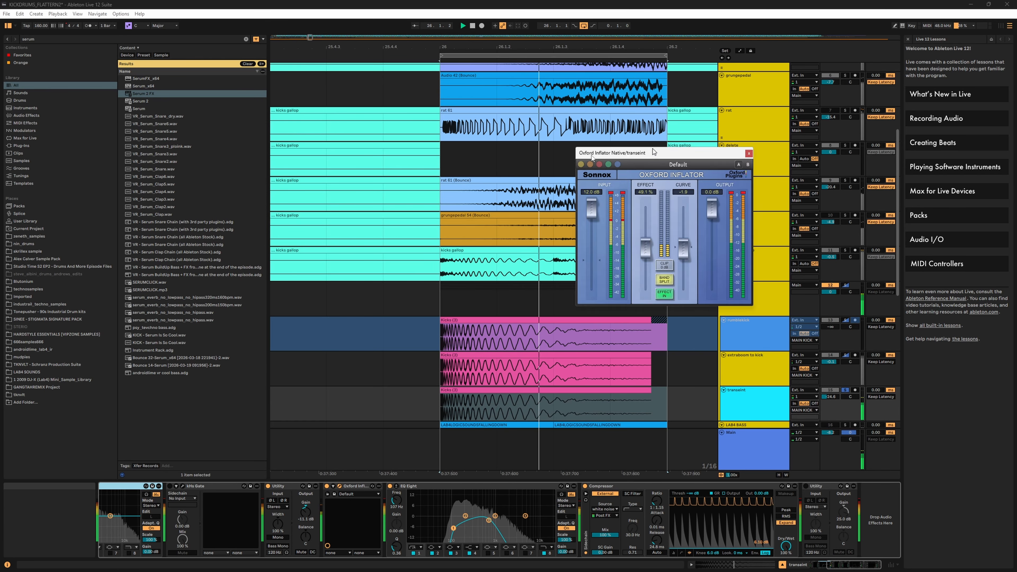
pyautogui.moveTo(652, 152); pyautogui.dragTo(479, 173)
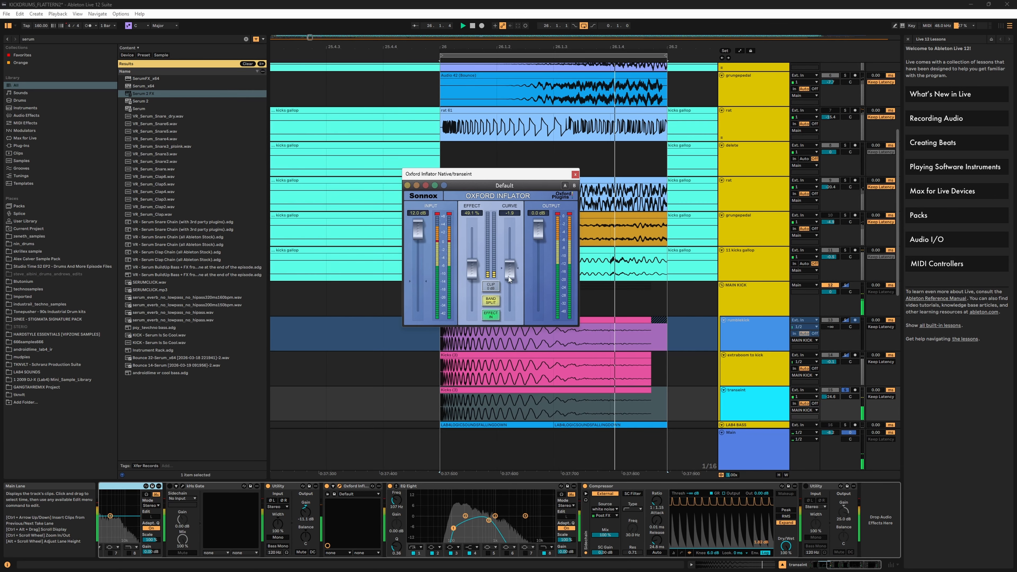
pyautogui.click(494, 287)
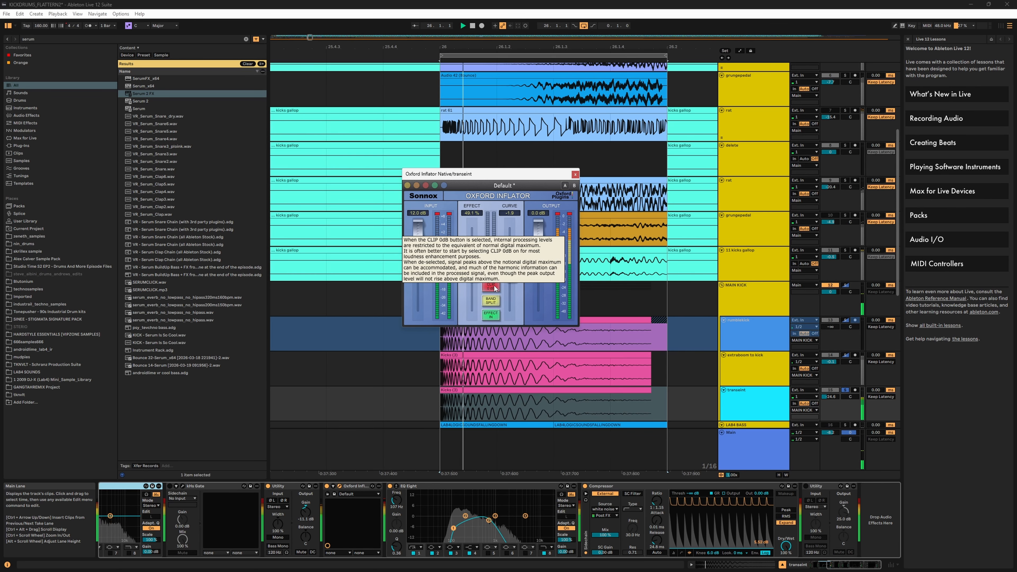
pyautogui.click(495, 288)
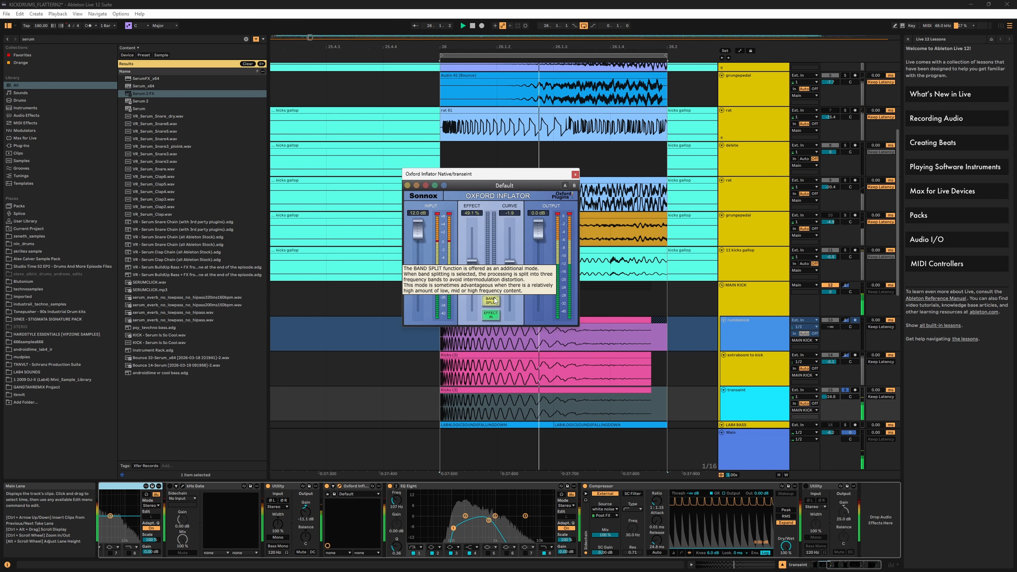
pyautogui.click(575, 174)
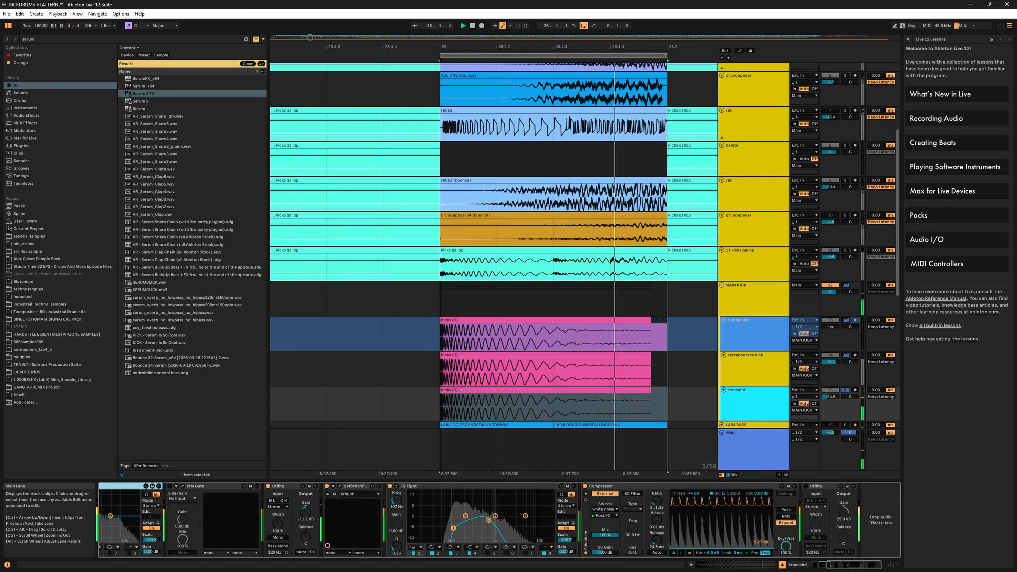
# Reactivate the kHs Gate and kHs Transient Shaper and show both plug-in windows side by side
pyautogui.click(821, 563)
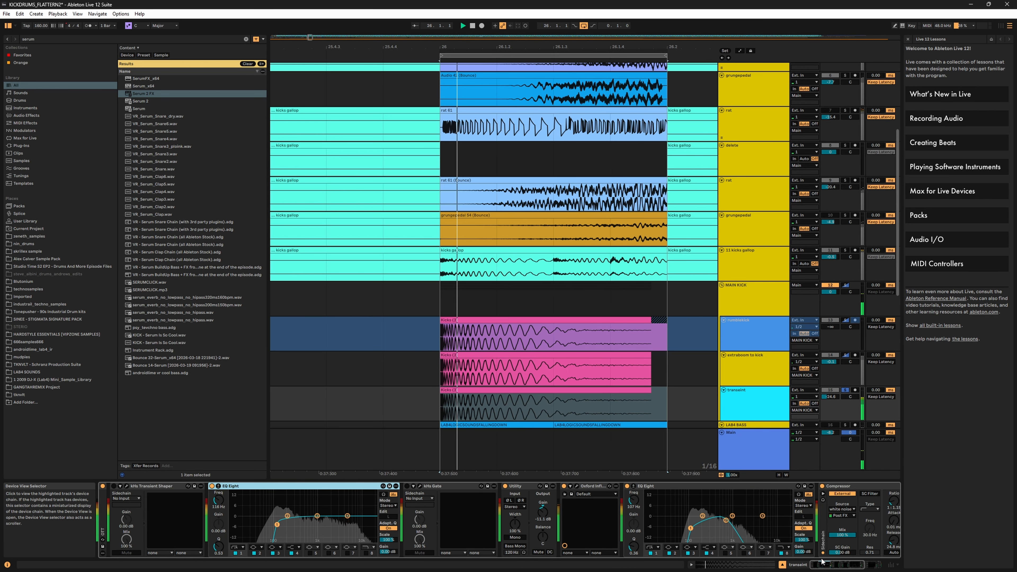
pyautogui.click(407, 486)
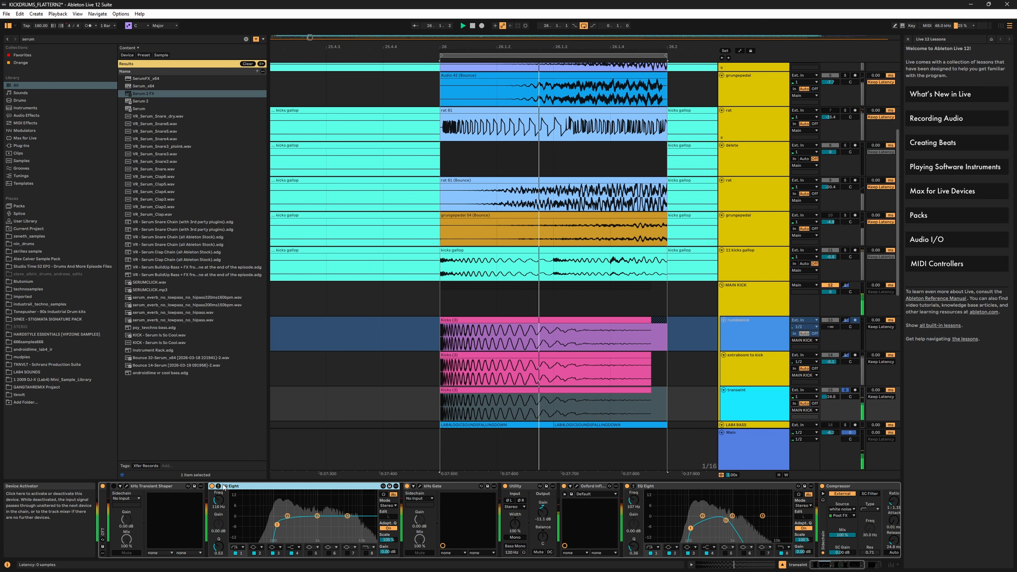
pyautogui.click(127, 487)
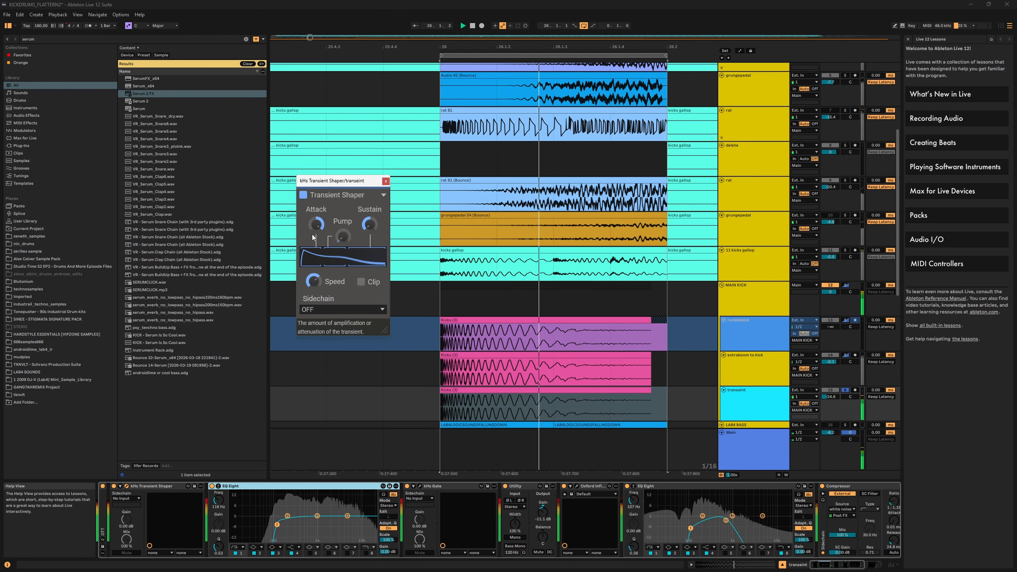
pyautogui.click(420, 486)
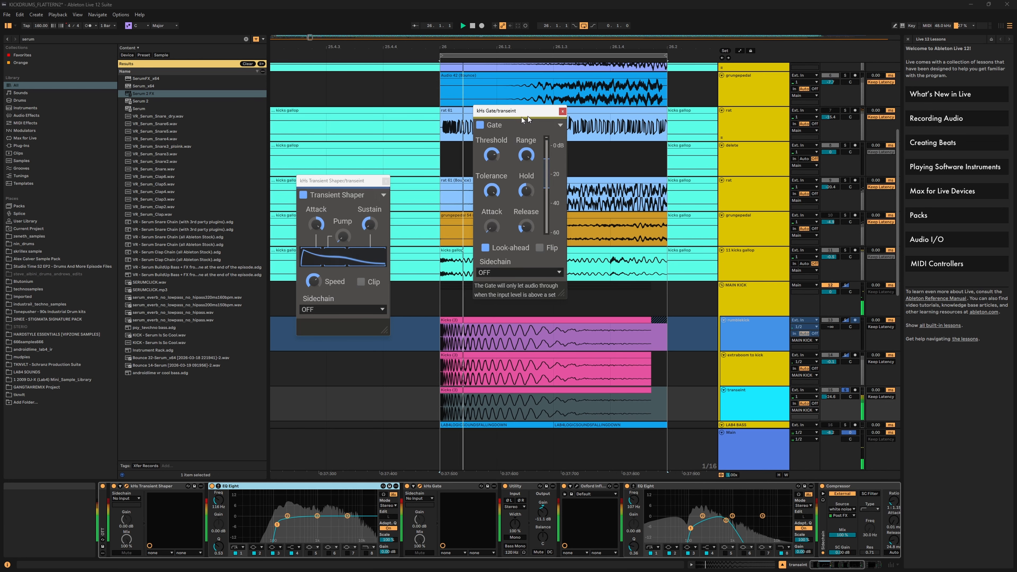
pyautogui.moveTo(528, 116); pyautogui.dragTo(472, 145)
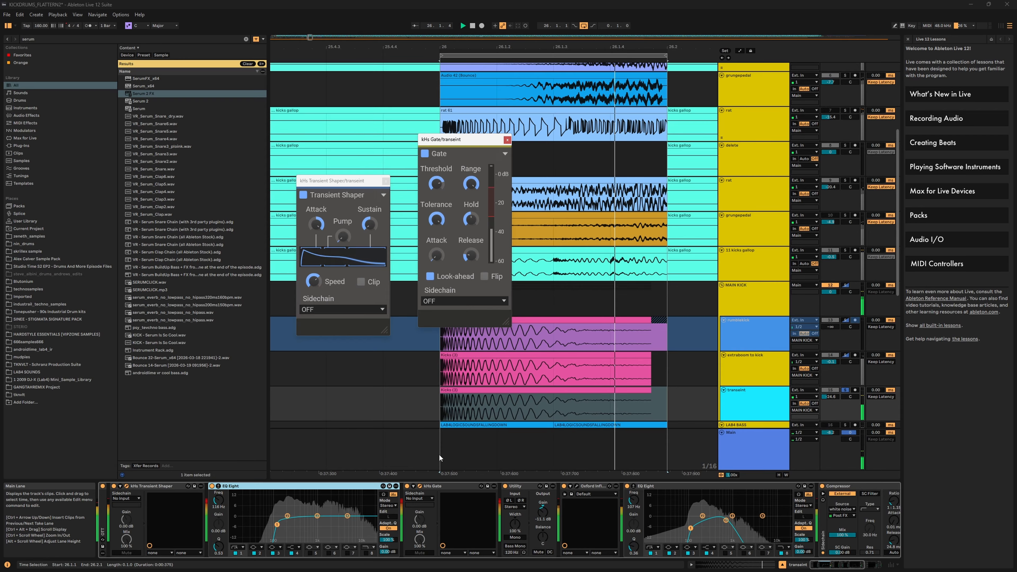
# Compare the transient with the kHs Gate off and on while the Oxford Inflator and second EQ Eight are bypassed
pyautogui.click(408, 486)
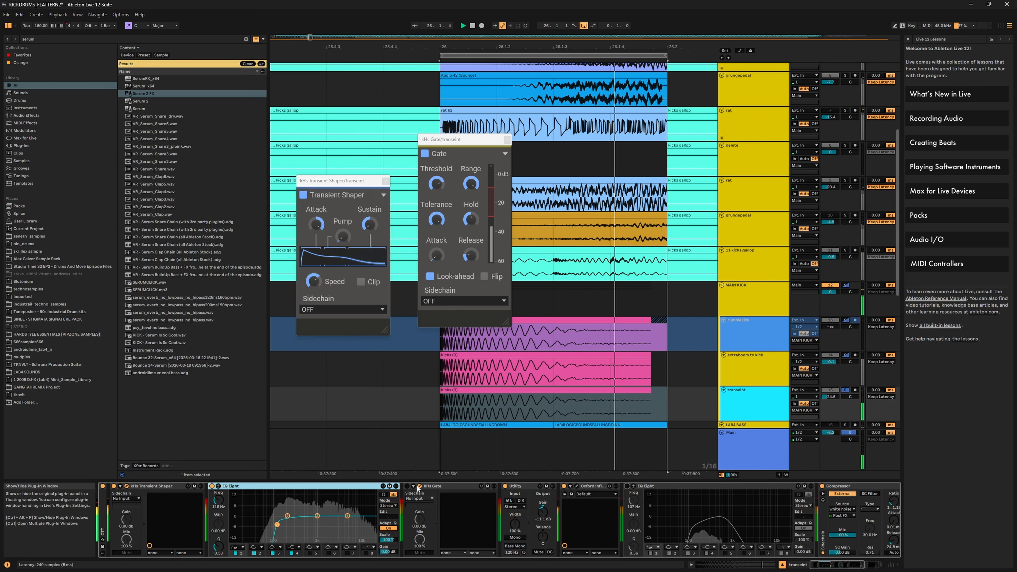
pyautogui.click(407, 486)
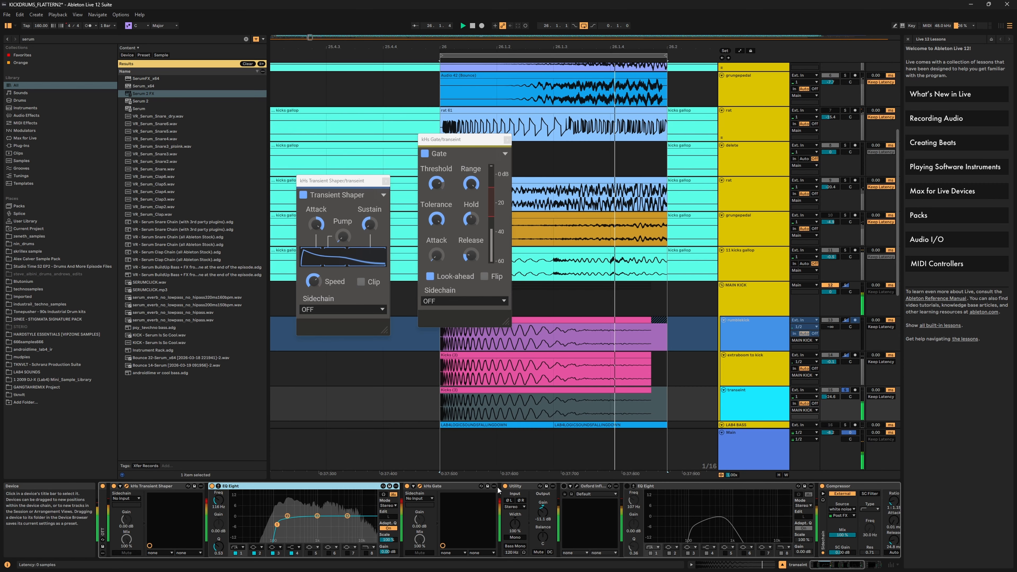
pyautogui.click(408, 487)
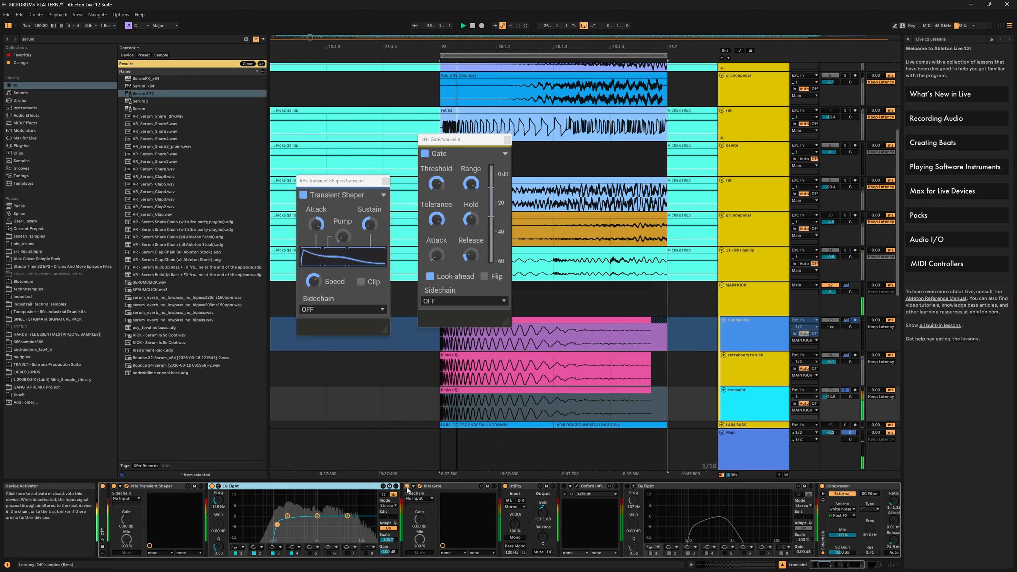
# Reactivate the Oxford Inflator and second EQ Eight, stop playback, and close the kHs Gate and kHs Transient Shaper windows
pyautogui.click(564, 487)
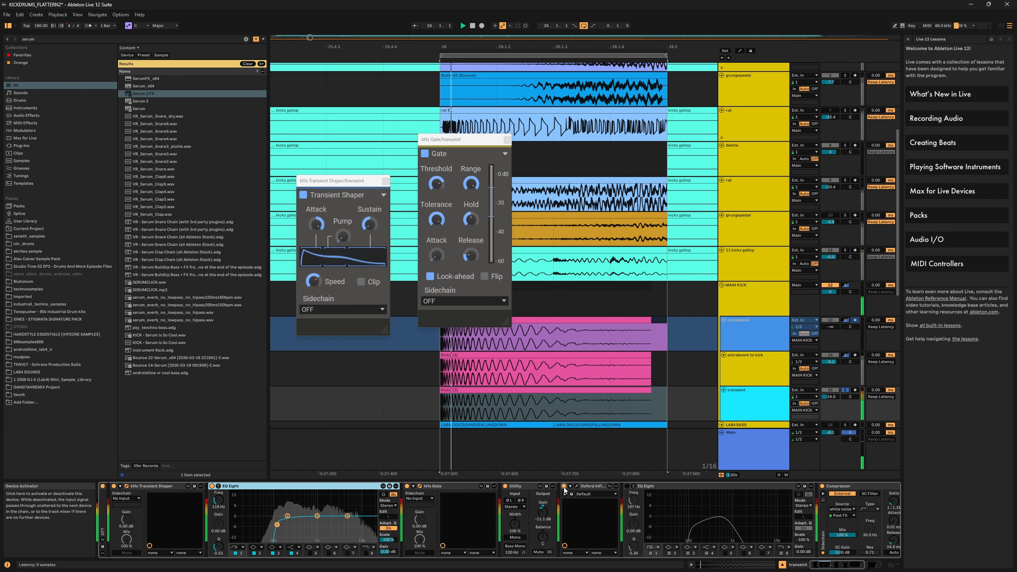
pyautogui.click(627, 486)
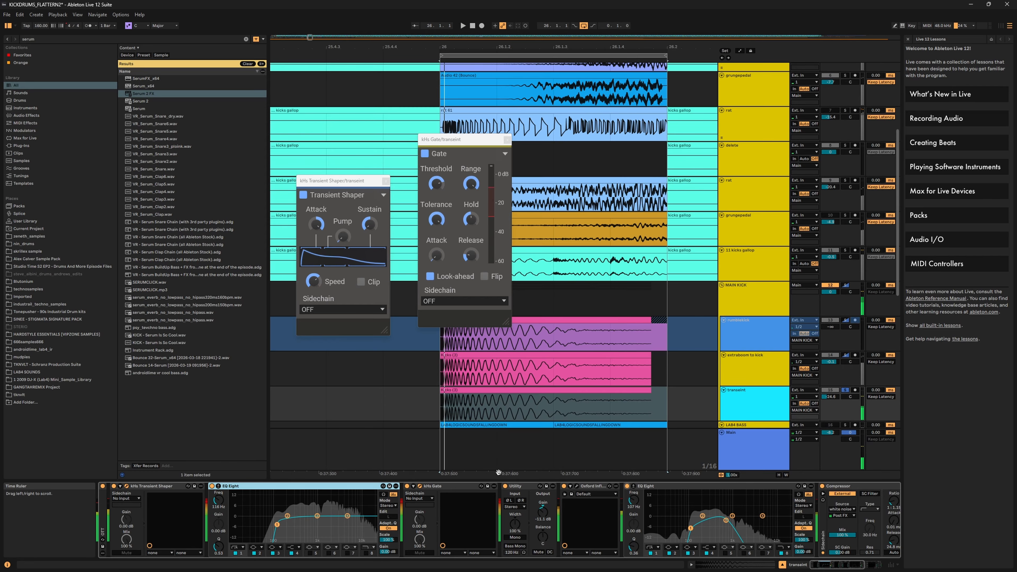
pyautogui.press('space')
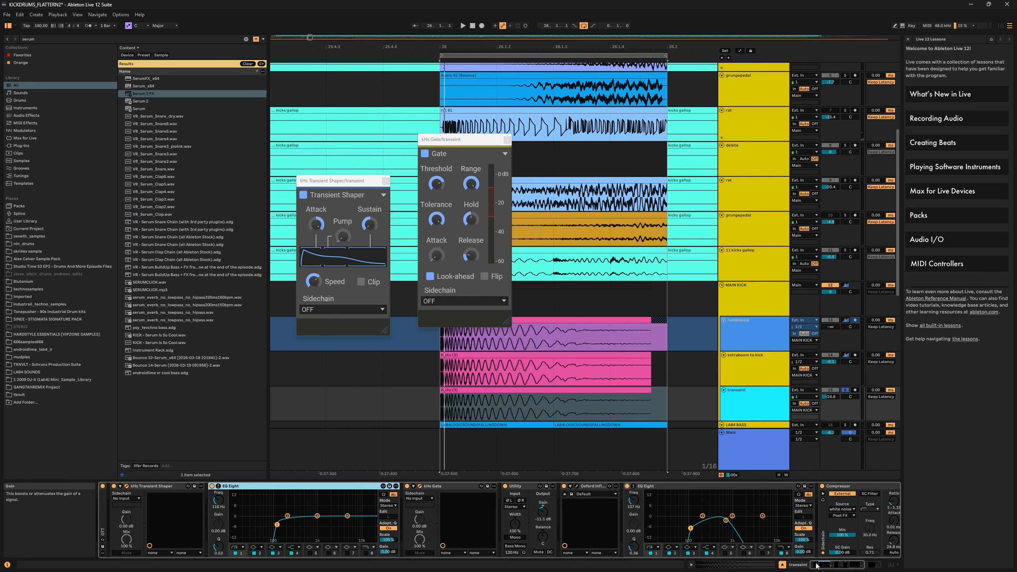
pyautogui.moveTo(833, 565); pyautogui.dragTo(861, 566)
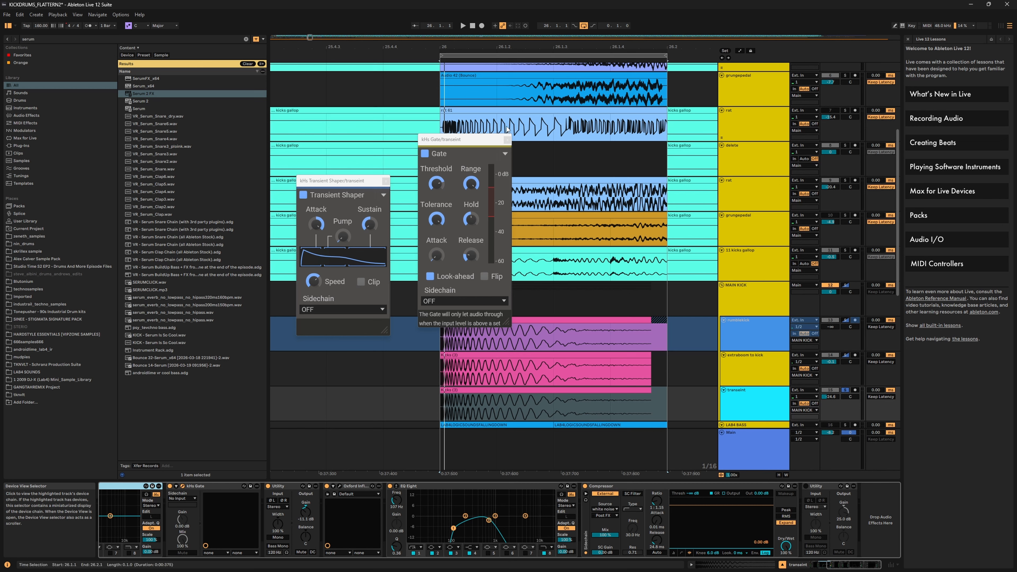
pyautogui.click(507, 139)
pyautogui.click(385, 181)
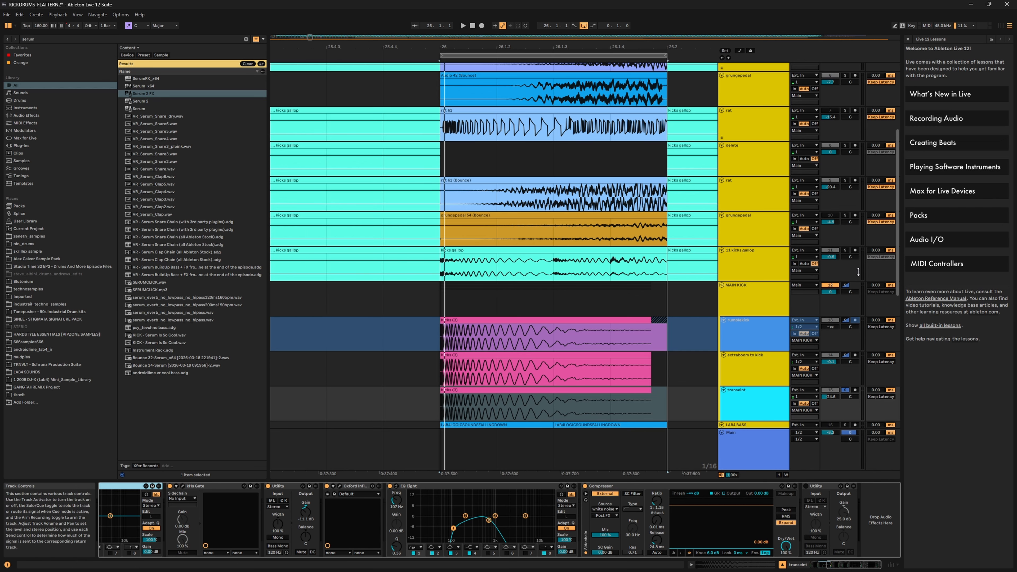
# Audition the 11-kicks gallop track in solo, and switch the solo to the transient track for comparison
pyautogui.click(753, 250)
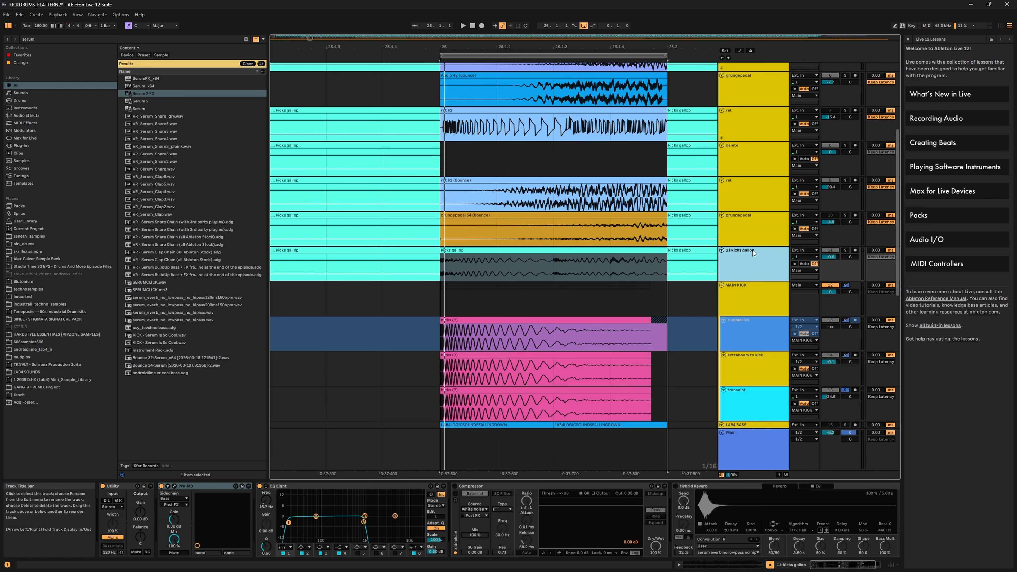
pyautogui.click(845, 250)
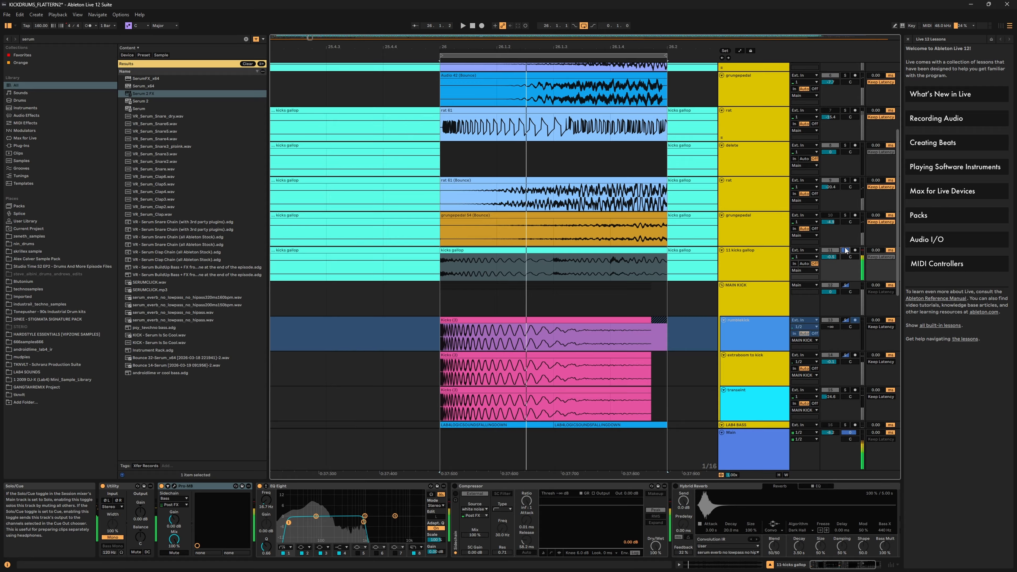
pyautogui.click(845, 390)
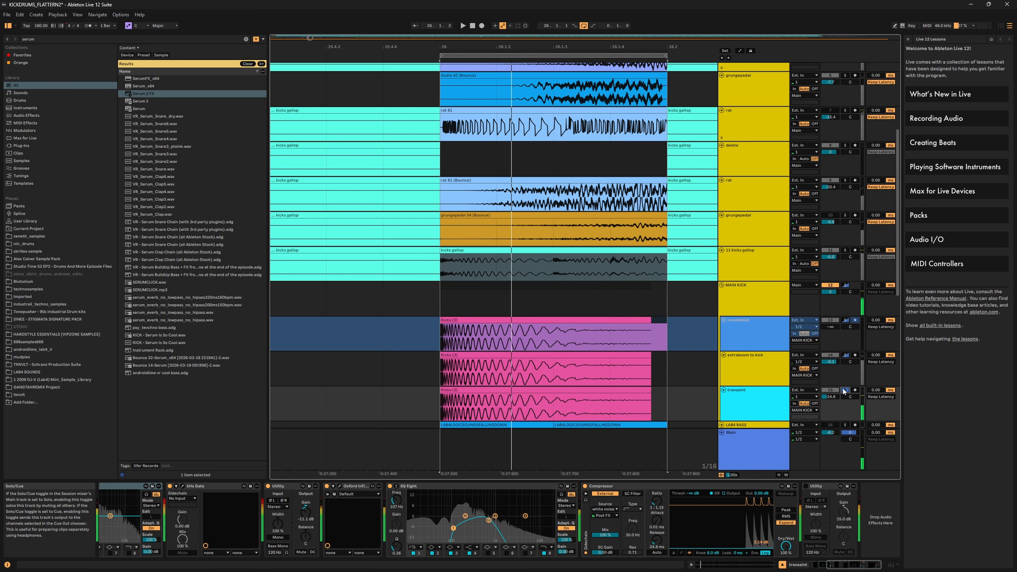
# Select the second Serum_x64 (Bounce) clip on the 21 Serum track and play that track in solo
pyautogui.click(722, 425)
pyautogui.scroll(-5, 724, 394)
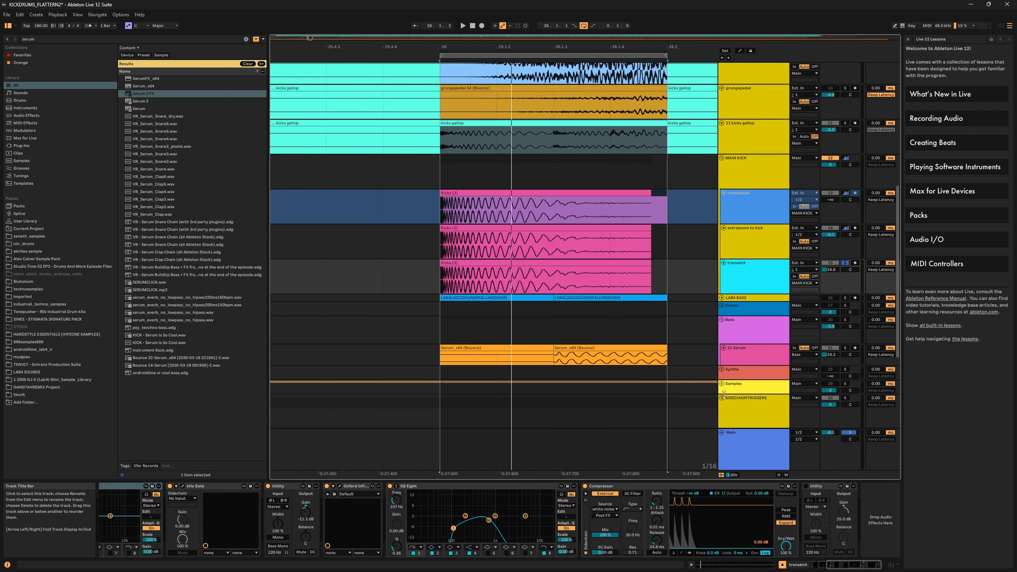
pyautogui.click(587, 355)
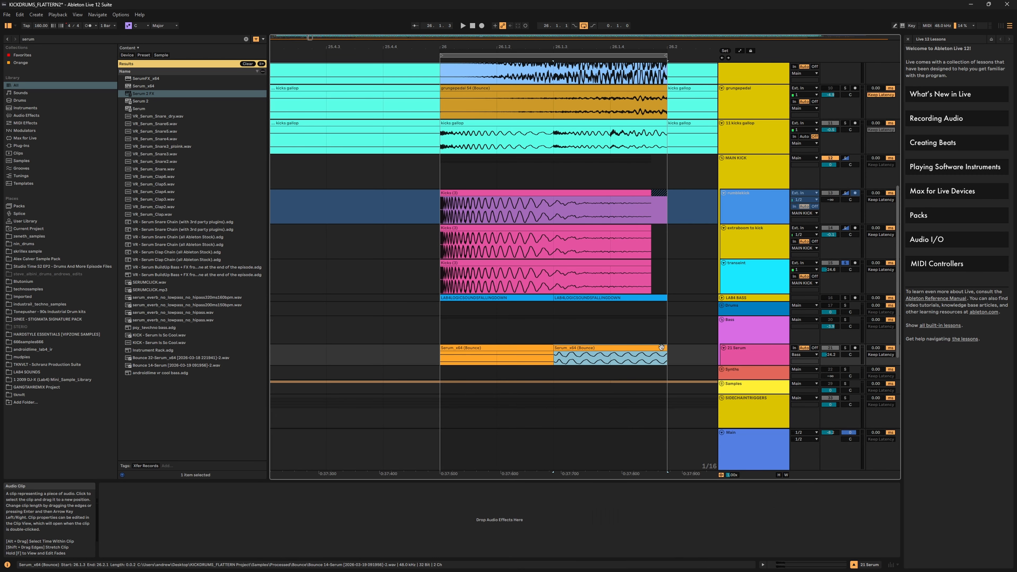
pyautogui.click(846, 348)
pyautogui.press('space')
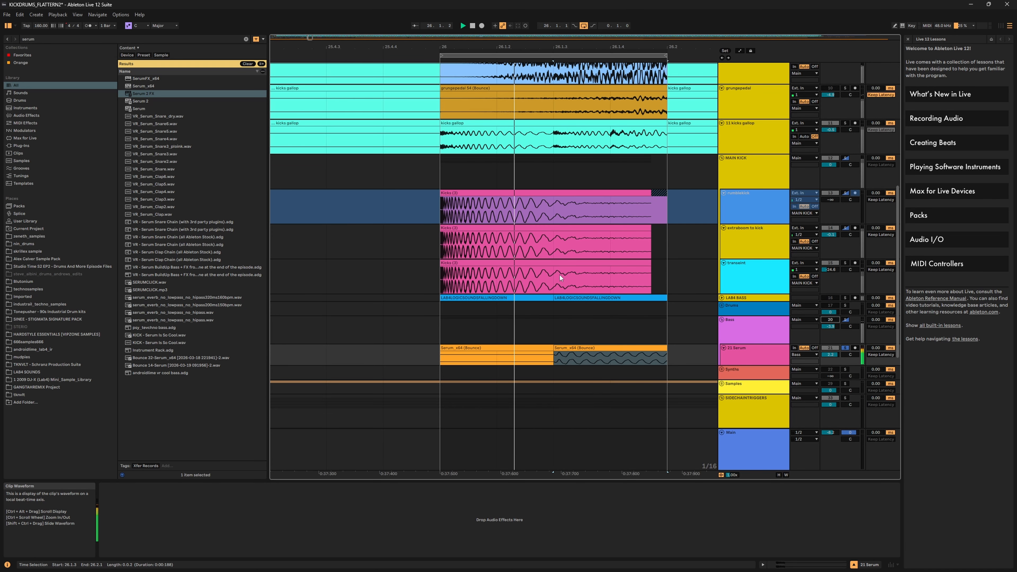
# Look over the kick layers and sidechain trigger tracks, and select the first clip on the white noise trigger track
pyautogui.scroll(7, 582, 243)
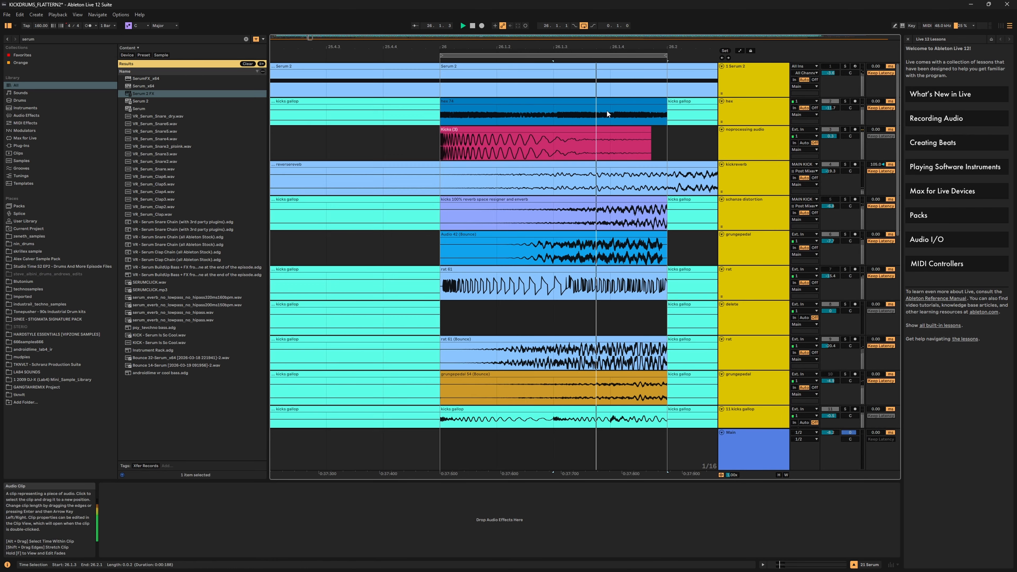
pyautogui.scroll(-8, 599, 148)
pyautogui.scroll(-3, 599, 148)
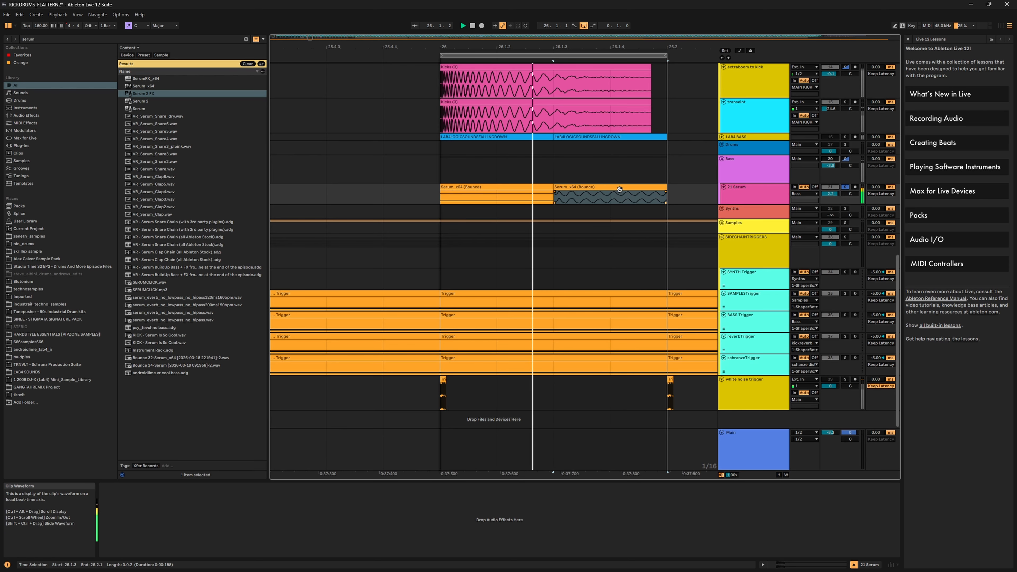
pyautogui.click(443, 380)
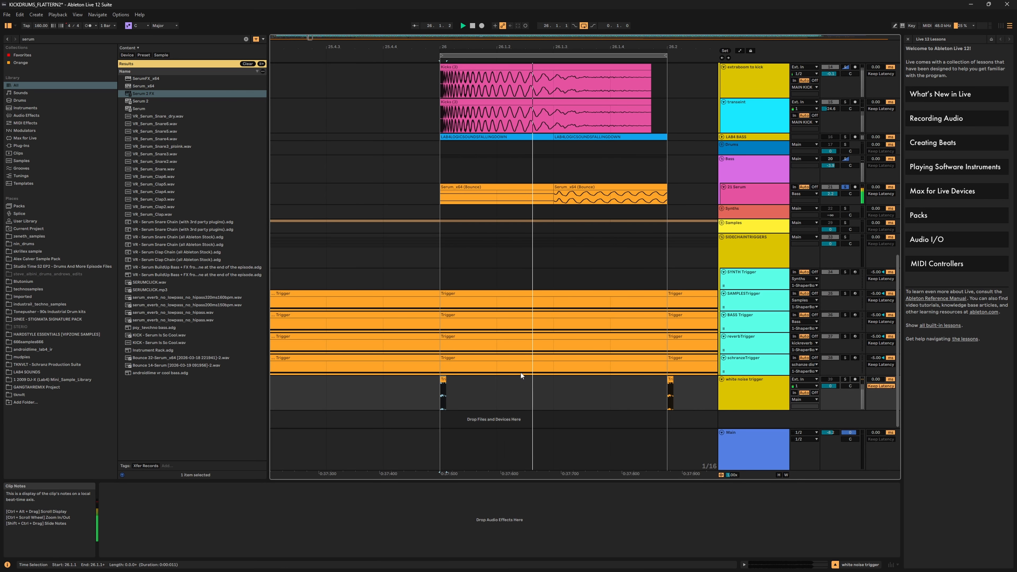
pyautogui.scroll(8, 670, 152)
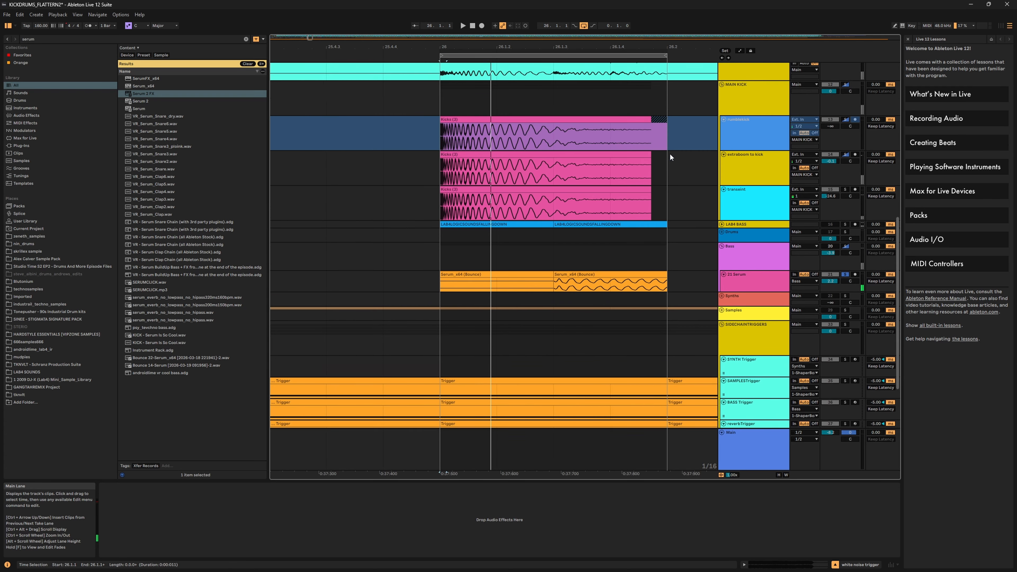
# Examine the device chains of the MAIN KICK, 11-kicks gallop, grungepedal, Bass and rumblekick tracks
pyautogui.click(743, 178)
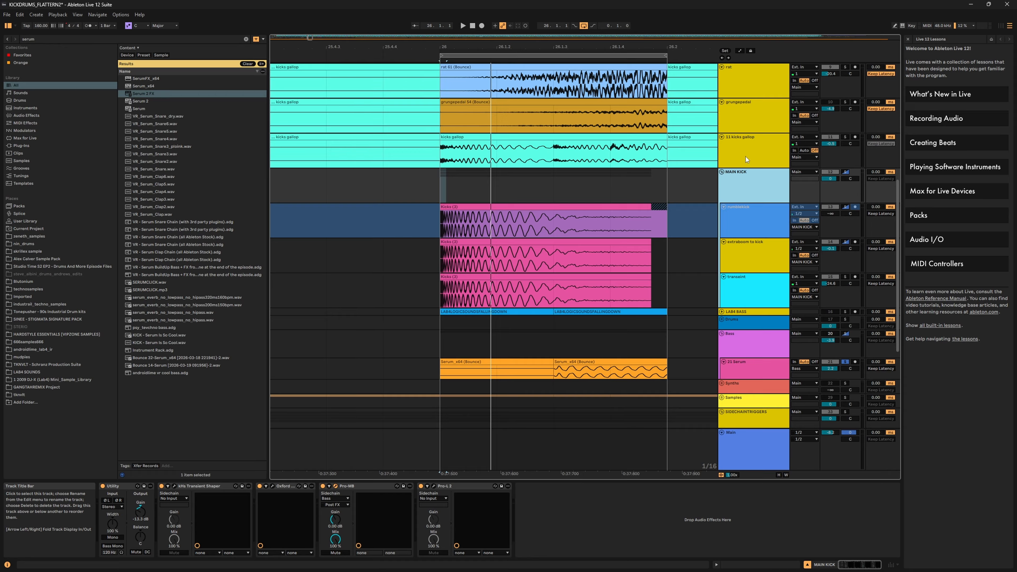
pyautogui.click(741, 141)
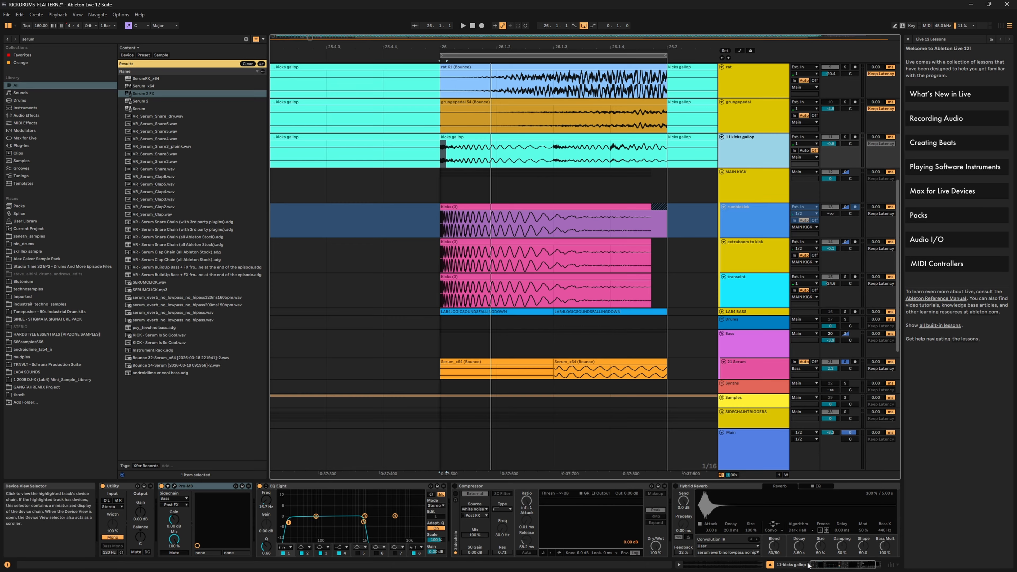
pyautogui.click(841, 565)
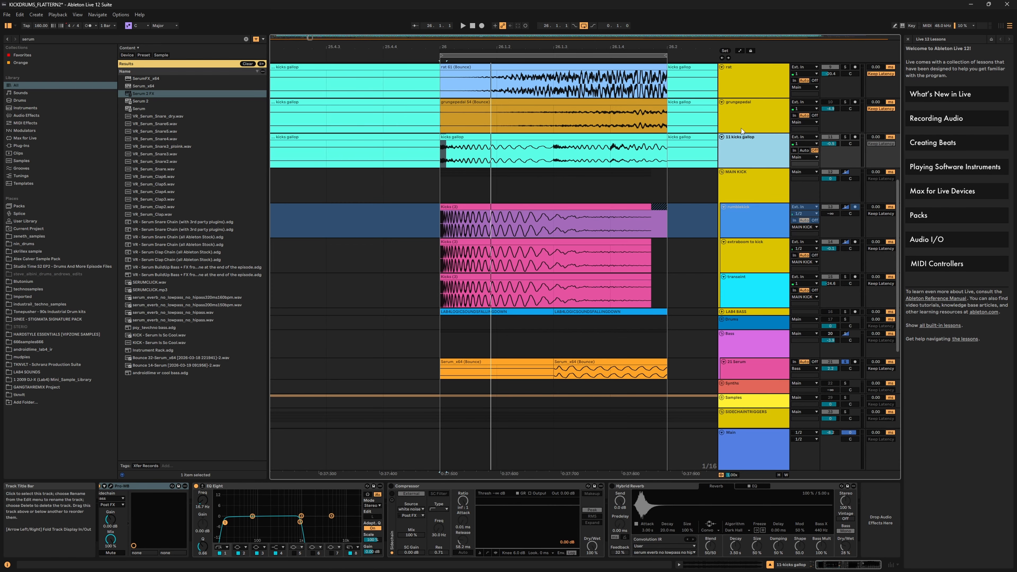
pyautogui.click(741, 105)
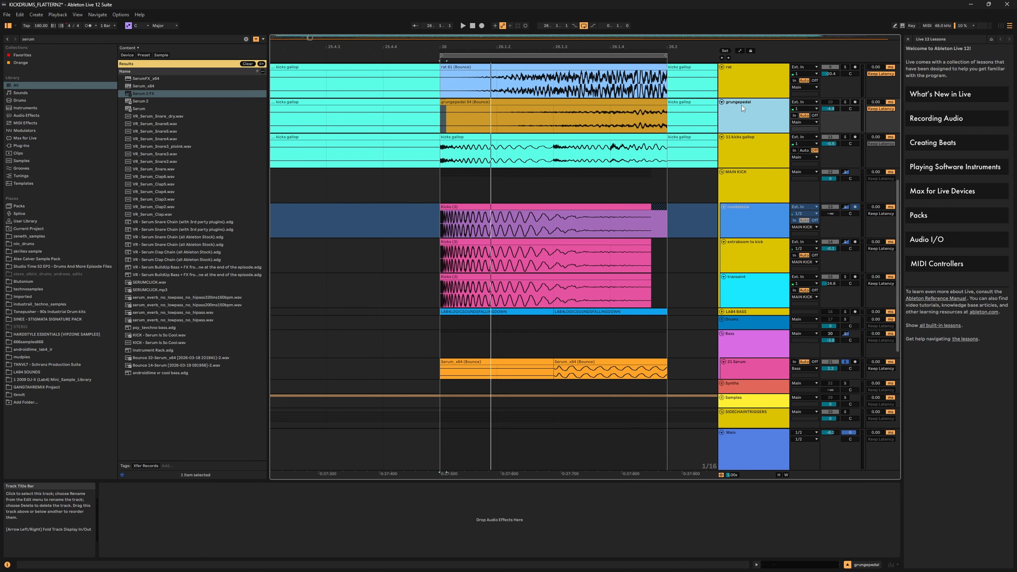
pyautogui.click(743, 138)
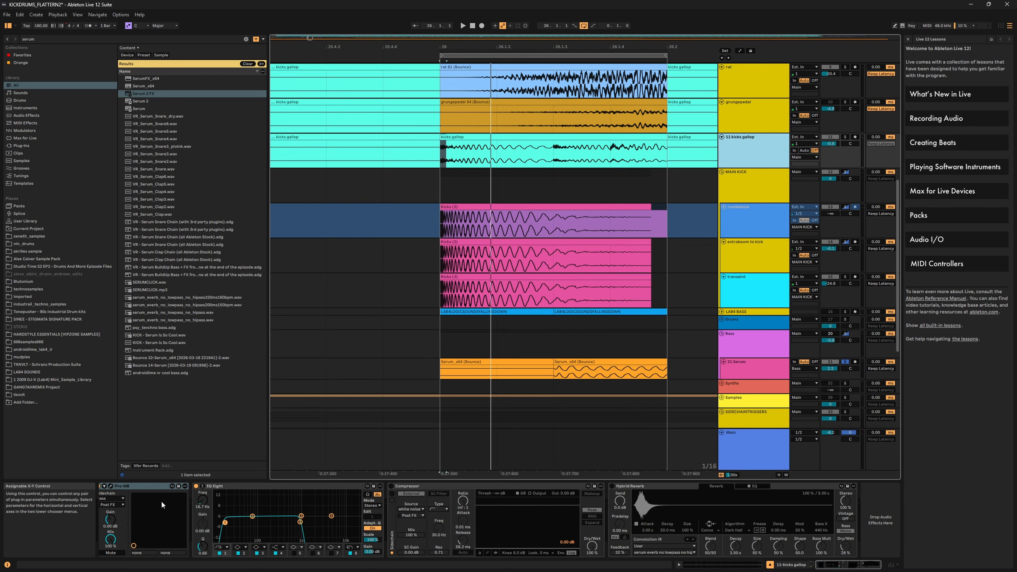
pyautogui.click(819, 566)
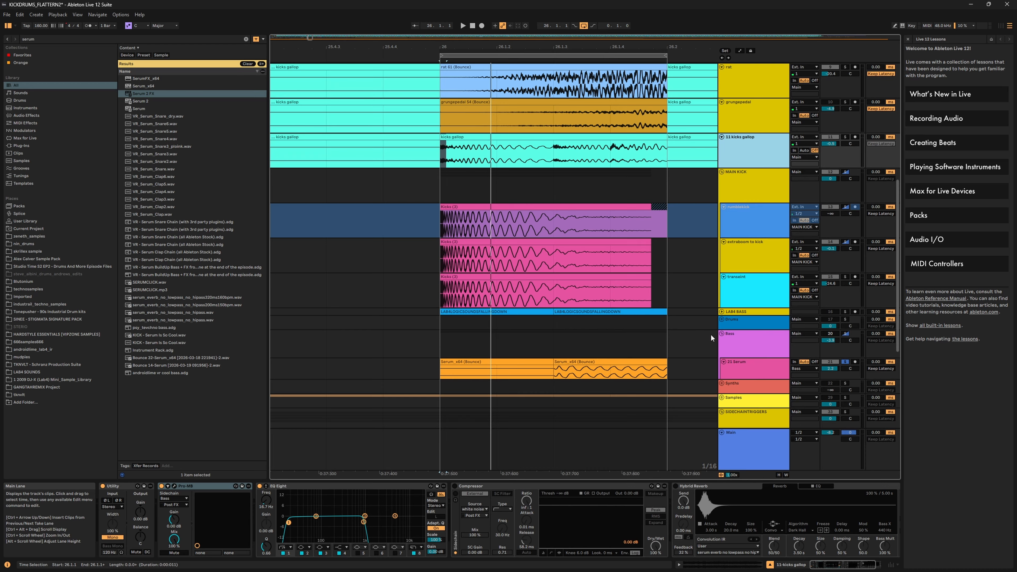
pyautogui.click(733, 340)
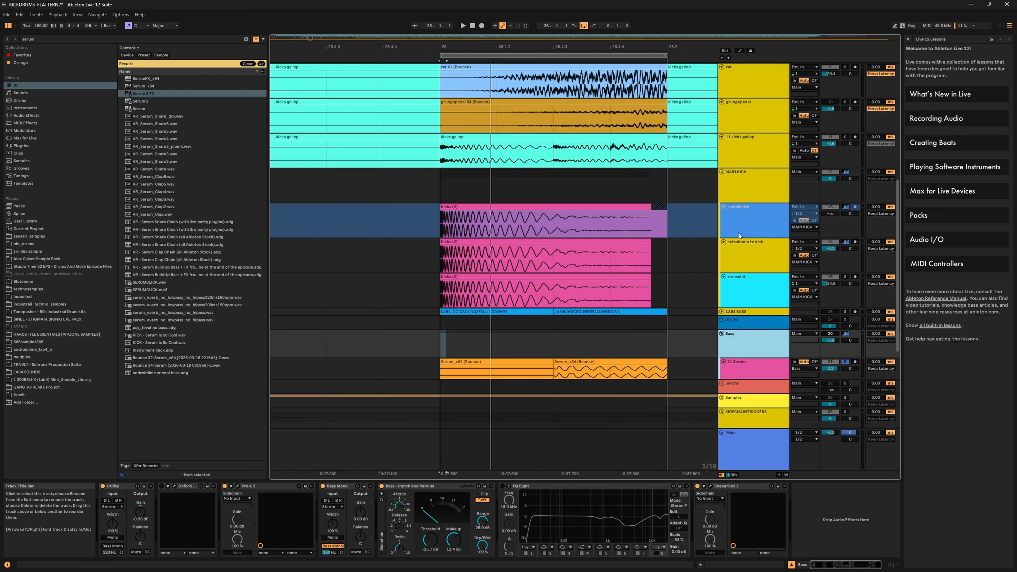
pyautogui.click(741, 207)
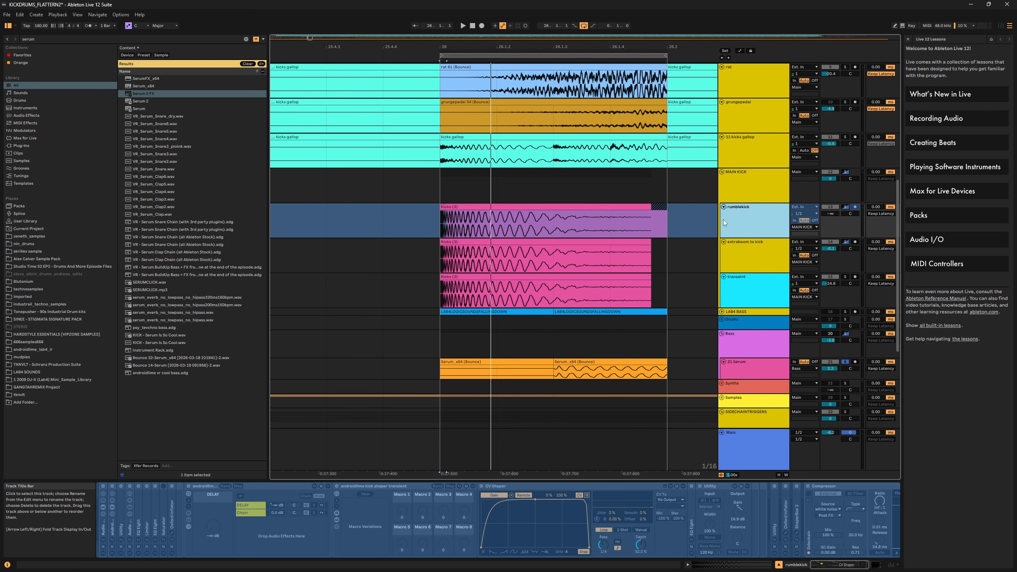
# Open Pro-MB on the 11-kicks gallop track, watch its Bass-sidechained bands during playback, and close the plug-in window
pyautogui.click(733, 138)
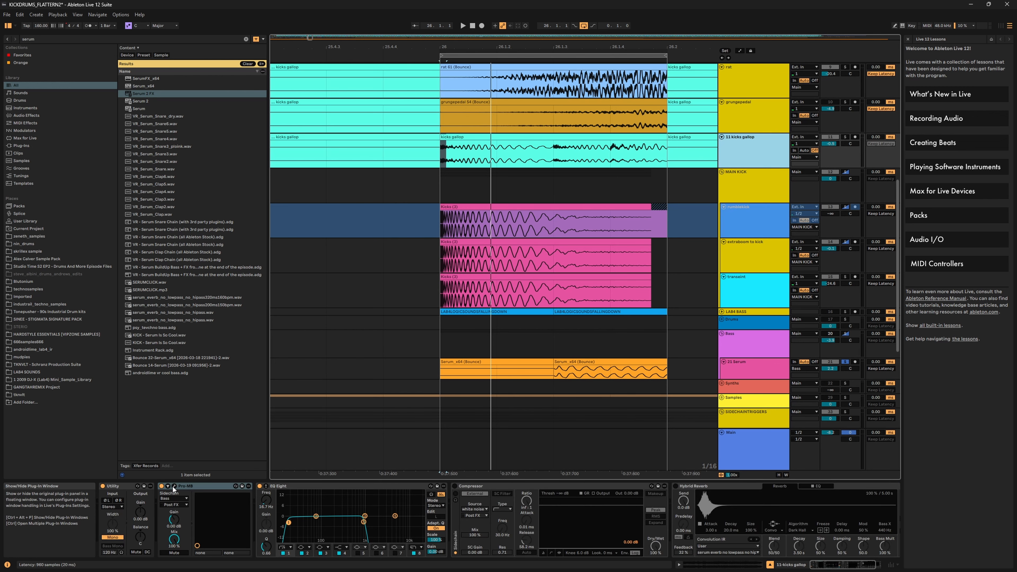
pyautogui.moveTo(1016, 129); pyautogui.dragTo(465, 128)
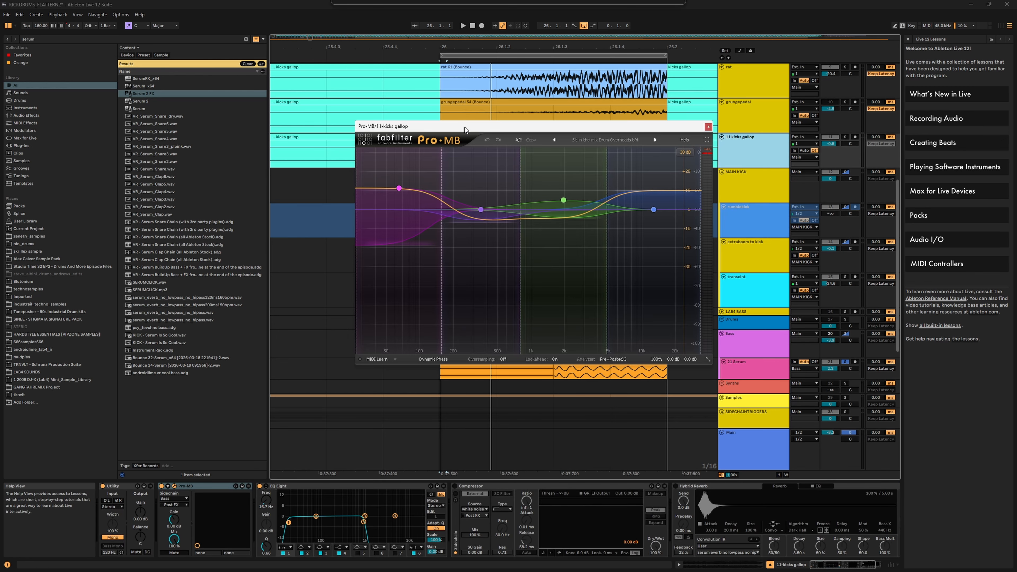
pyautogui.press('space')
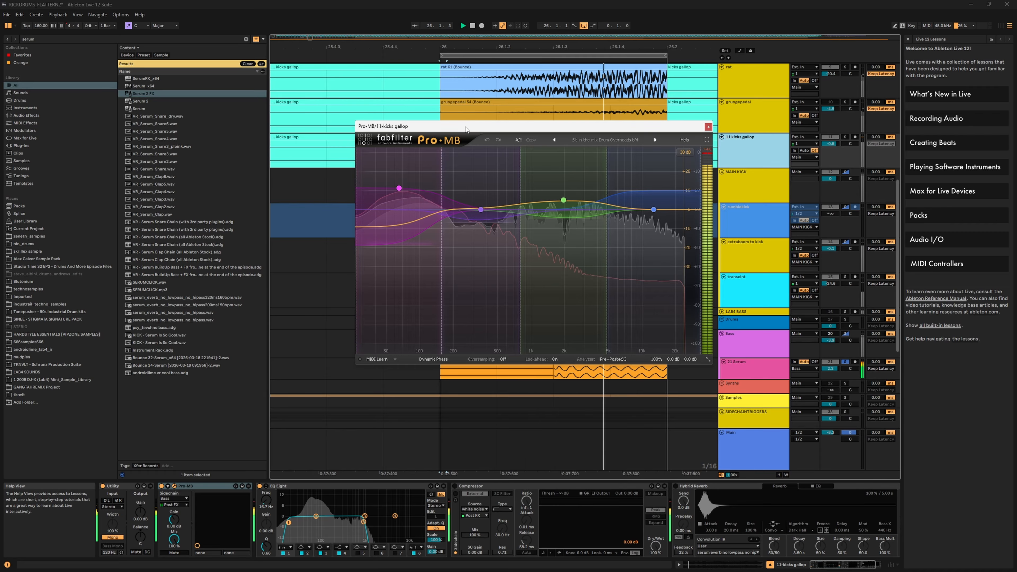
pyautogui.moveTo(401, 187)
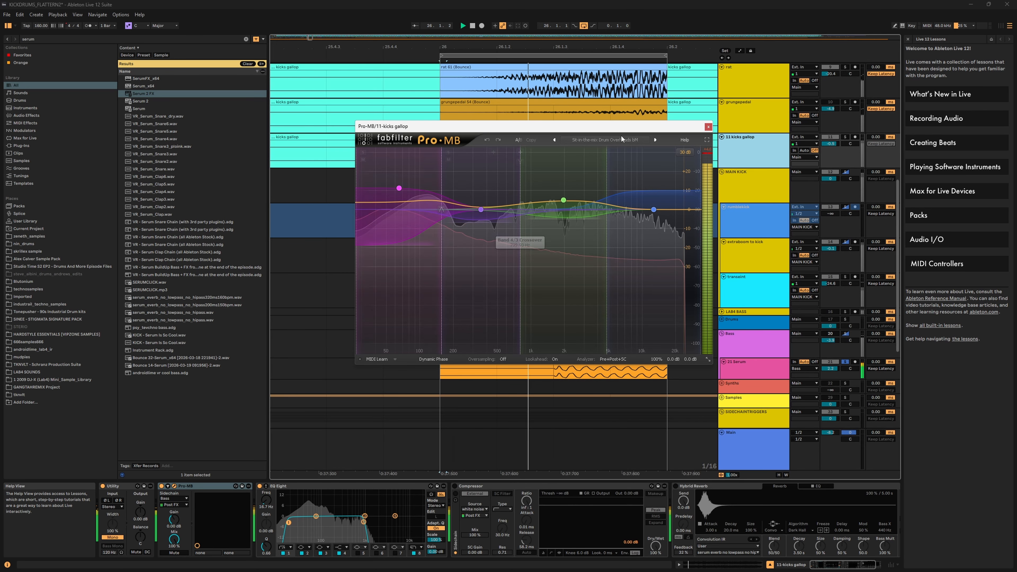
pyautogui.click(708, 128)
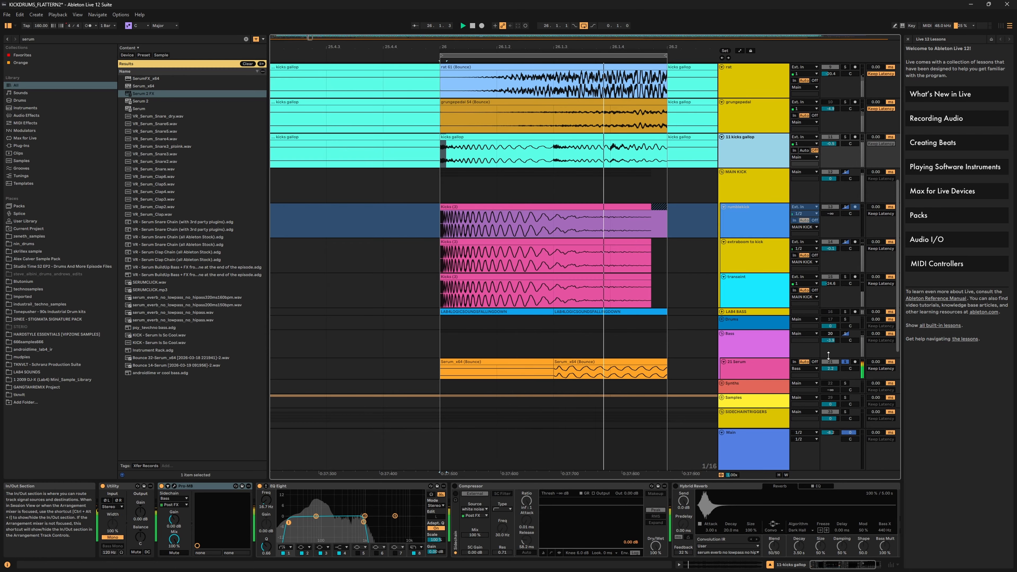
# Unsolo the 21 Serum track, pull its volume down to -63.4 dB, and play the full loop
pyautogui.click(845, 363)
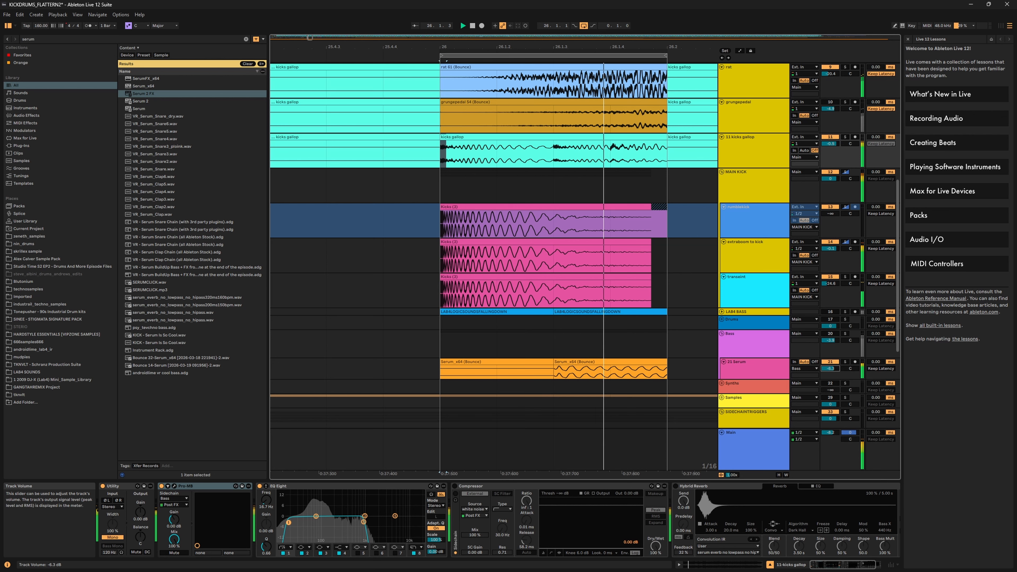
pyautogui.moveTo(834, 369); pyautogui.dragTo(834, 421)
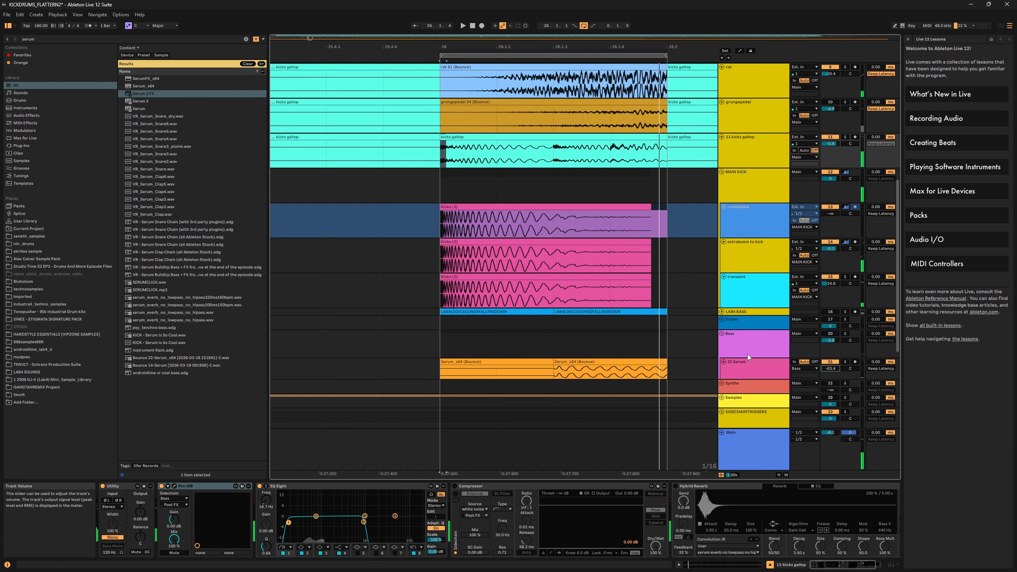
pyautogui.click(582, 372)
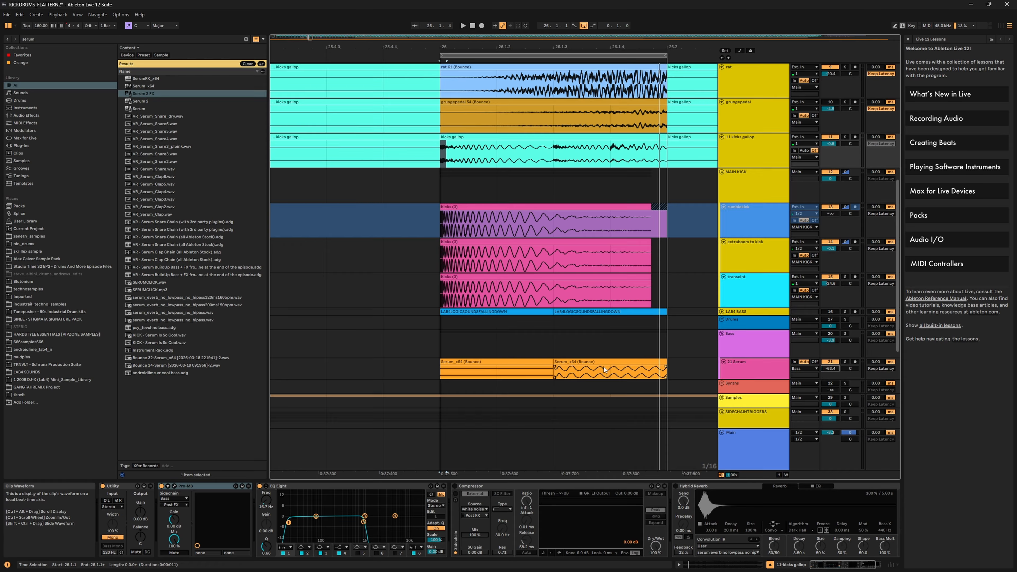
pyautogui.press('space')
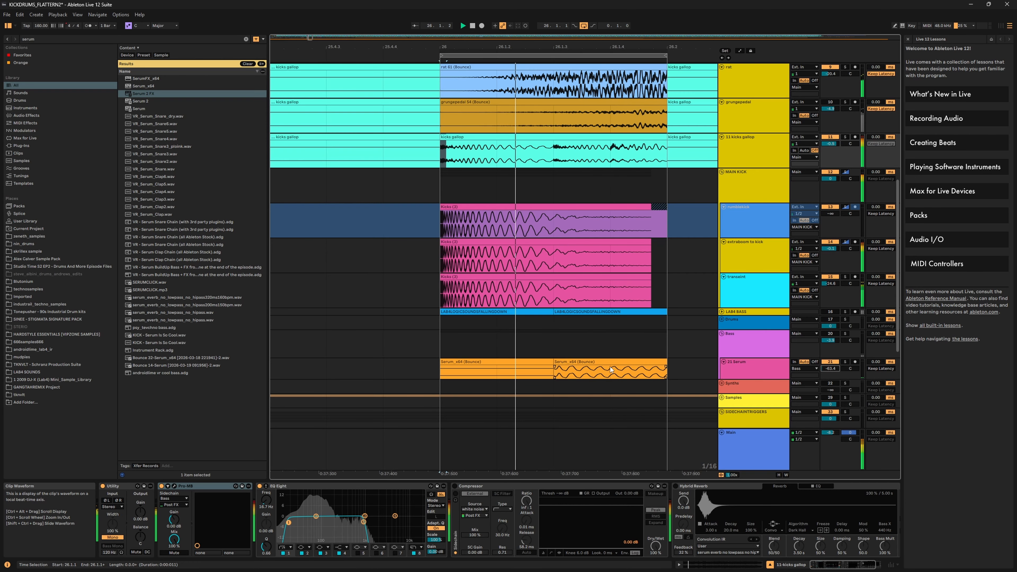
# Try the 21 Serum track volume at 6.0 dB and at -inf dB, and settle on a moderate level below 0 dB
pyautogui.moveTo(823, 368); pyautogui.dragTo(837, 369)
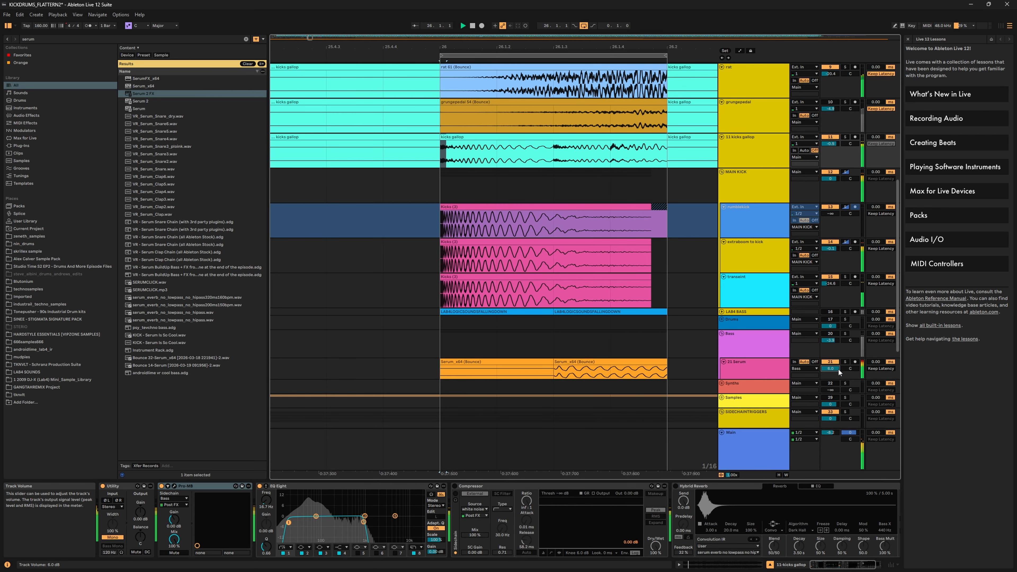
pyautogui.hotkey('ctrl', 'z')
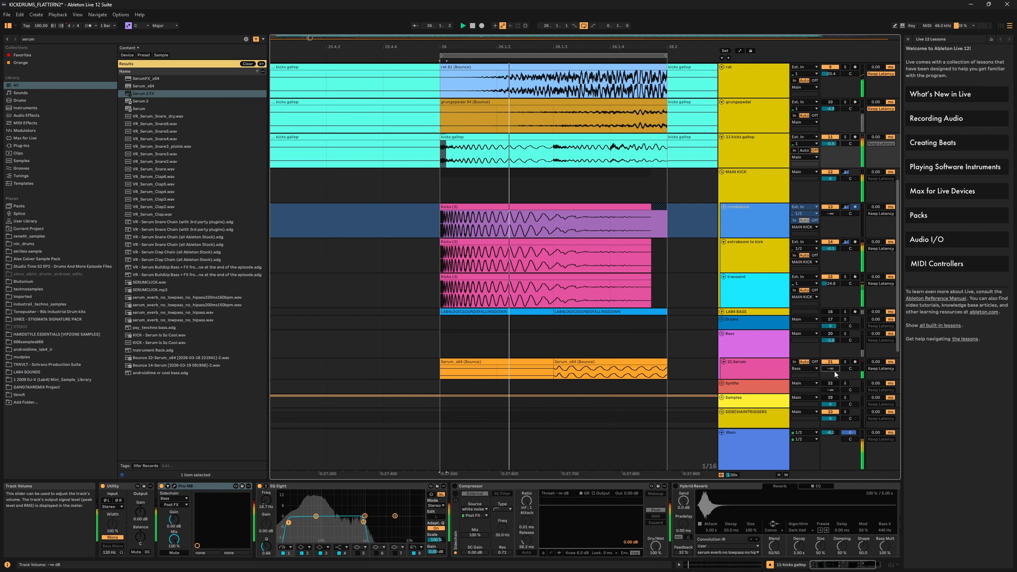
pyautogui.moveTo(832, 370); pyautogui.dragTo(829, 370)
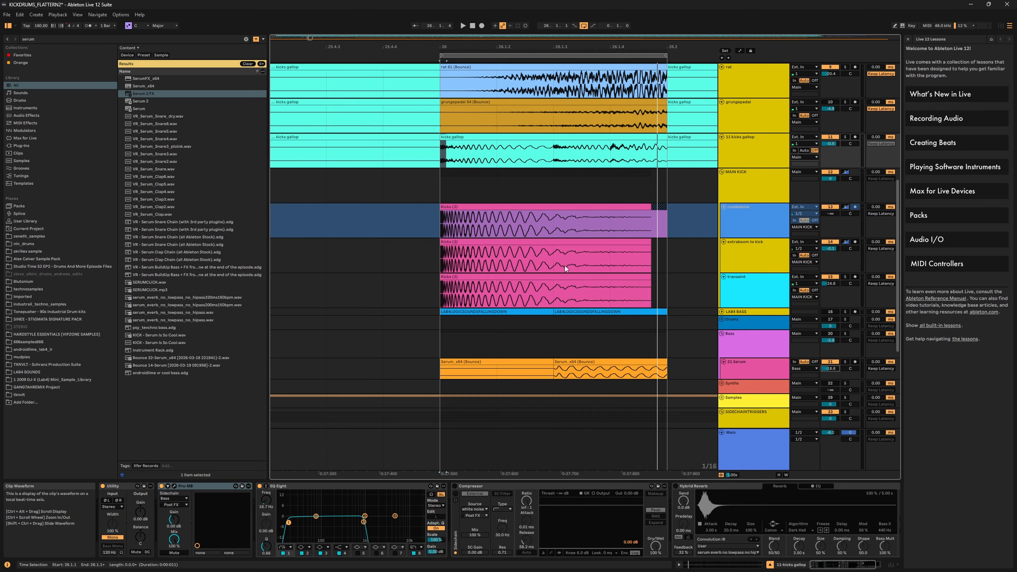
# Move the one-beat loop to the kick at bar 27, play it, and shift the loop to the kick at bar 29
pyautogui.scroll(8, 564, 280)
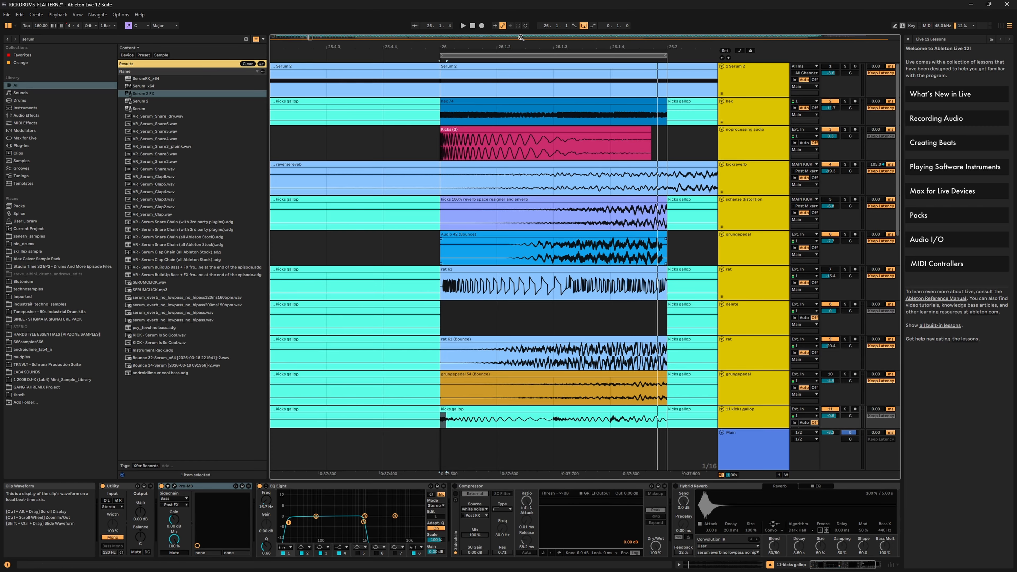
pyautogui.moveTo(526, 46); pyautogui.dragTo(511, 12)
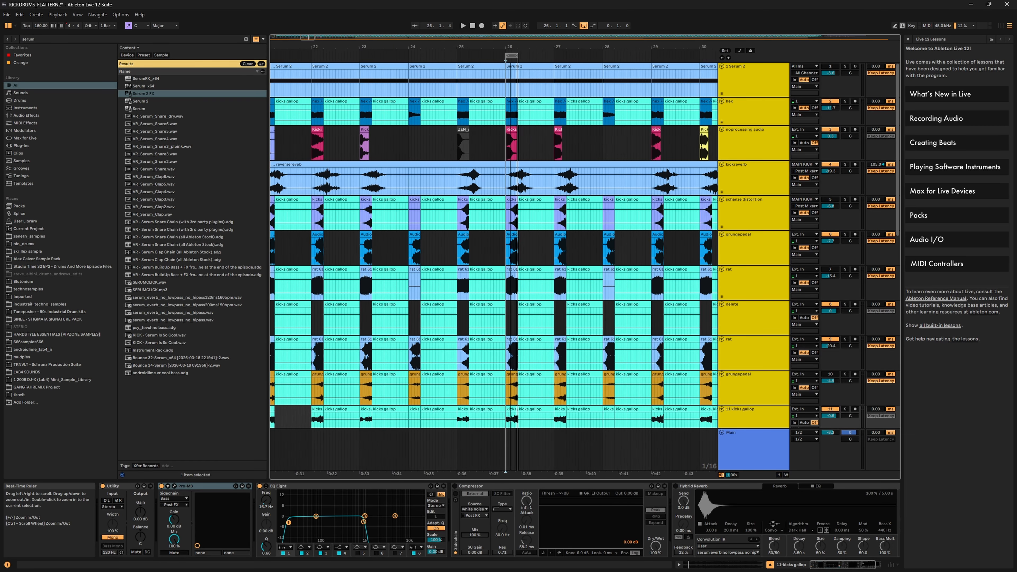
pyautogui.moveTo(513, 56); pyautogui.dragTo(558, 75)
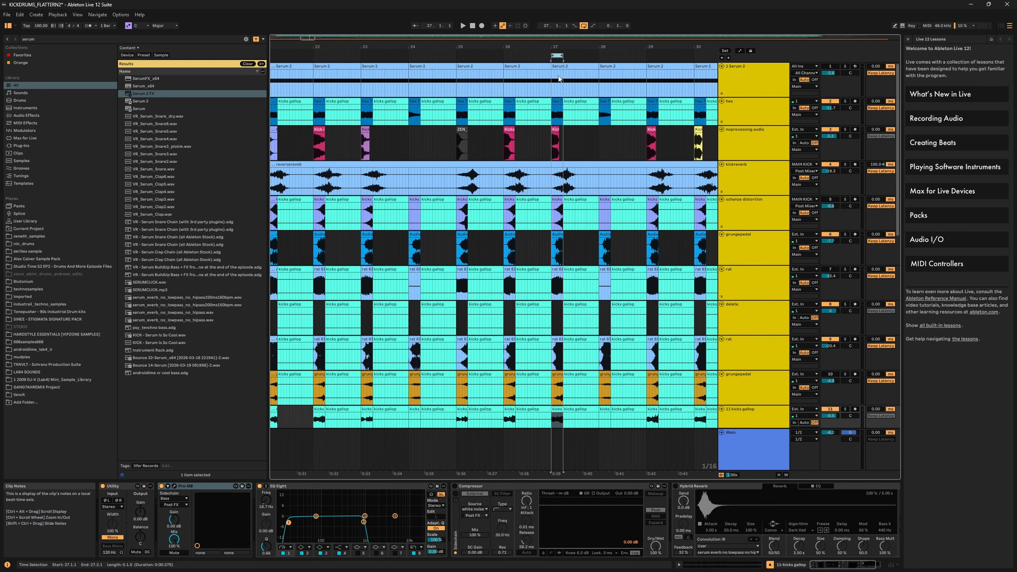
pyautogui.press('space')
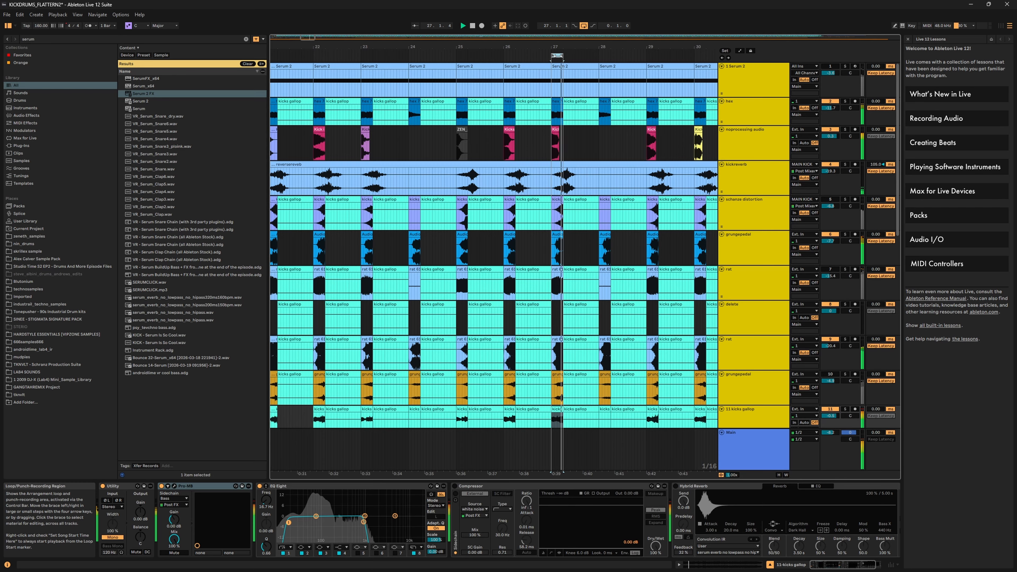
pyautogui.moveTo(553, 61); pyautogui.dragTo(655, 80)
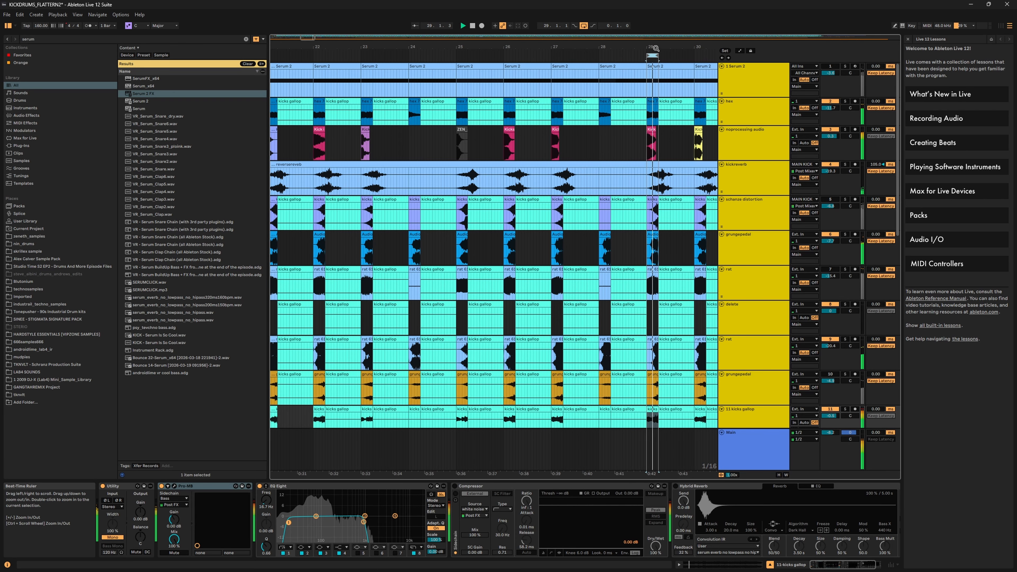
# Play all kick layers from the kick at bar 312, and play them again from the Serum 2 clip at bar 315
pyautogui.moveTo(655, 57); pyautogui.dragTo(301, 56)
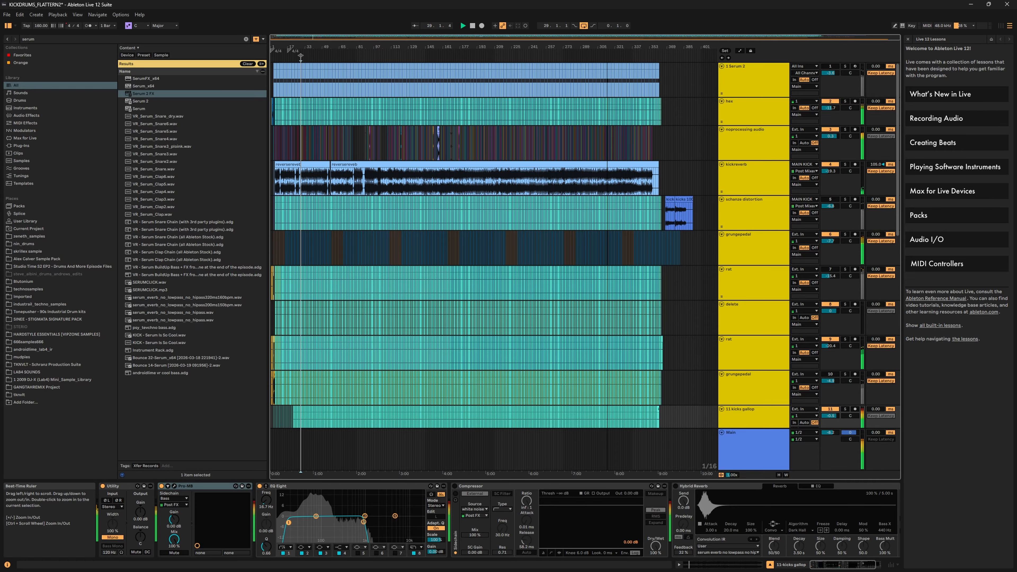
pyautogui.moveTo(607, 56); pyautogui.dragTo(555, 132)
pyautogui.click(519, 128)
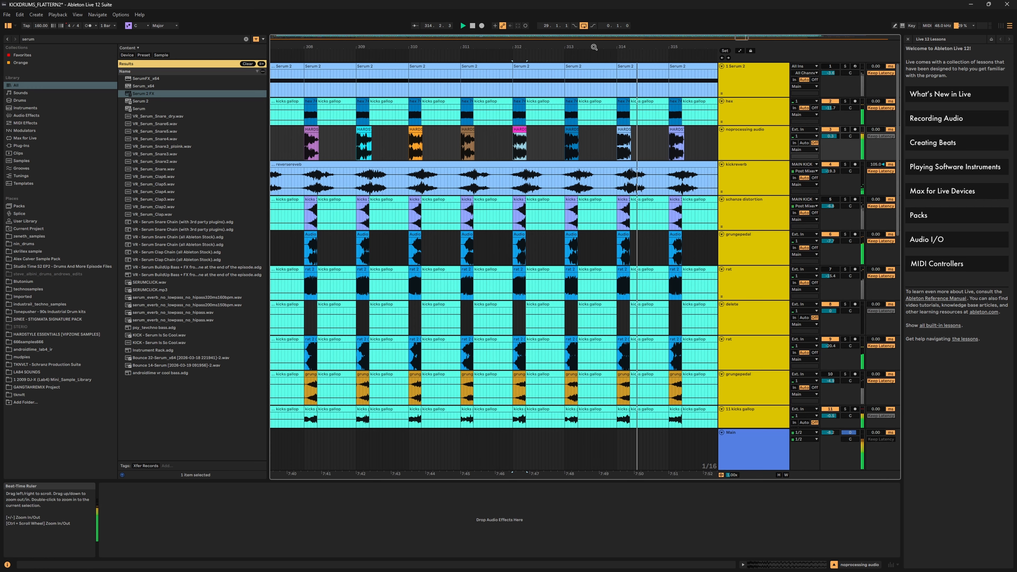
pyautogui.moveTo(593, 46); pyautogui.dragTo(489, 36)
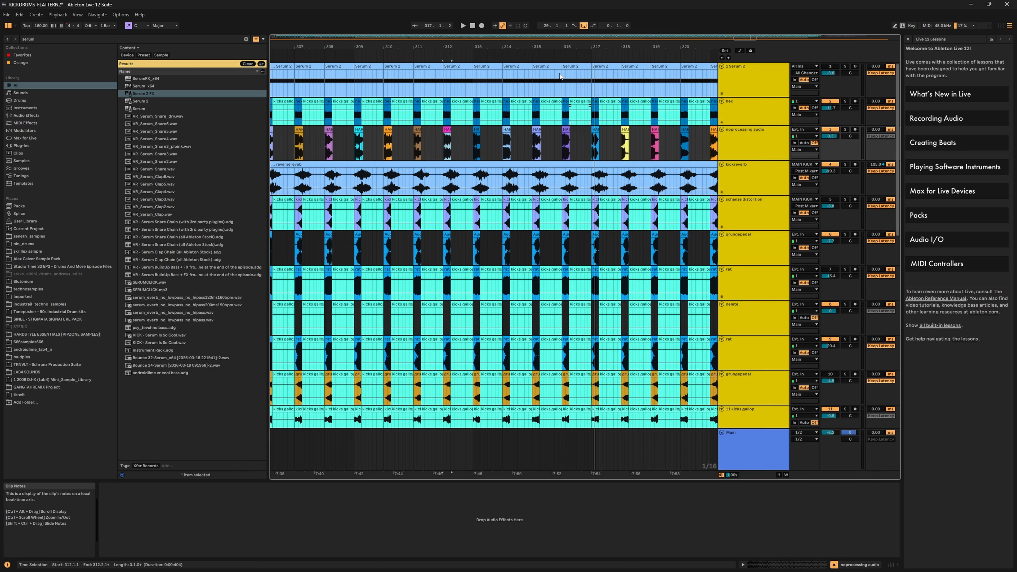
pyautogui.click(537, 65)
pyautogui.press('space')
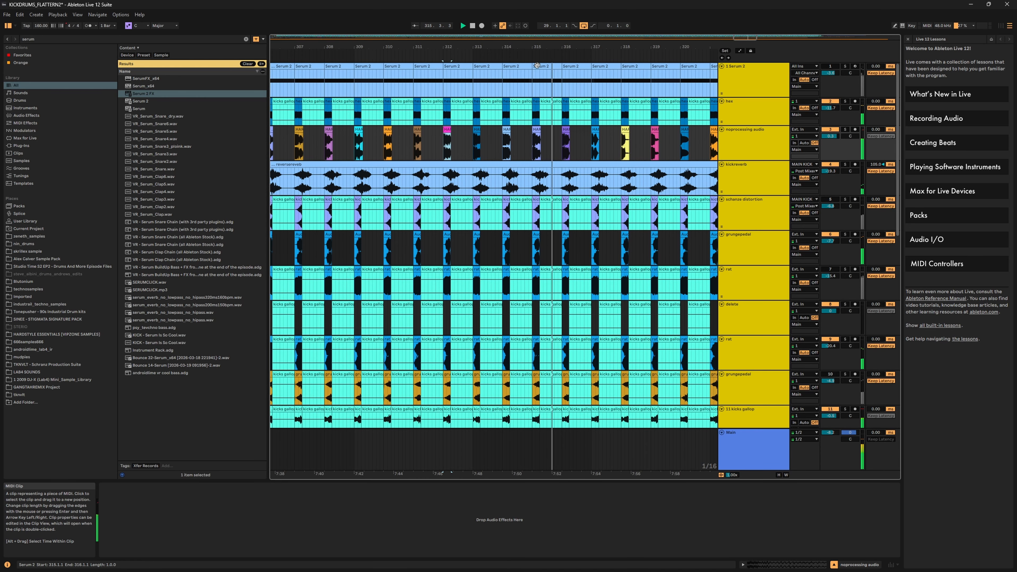
# Go to the kicks around bar 222 and show the device chains of the upper rat track and the schanze distortion track
pyautogui.moveTo(536, 50); pyautogui.dragTo(537, 32)
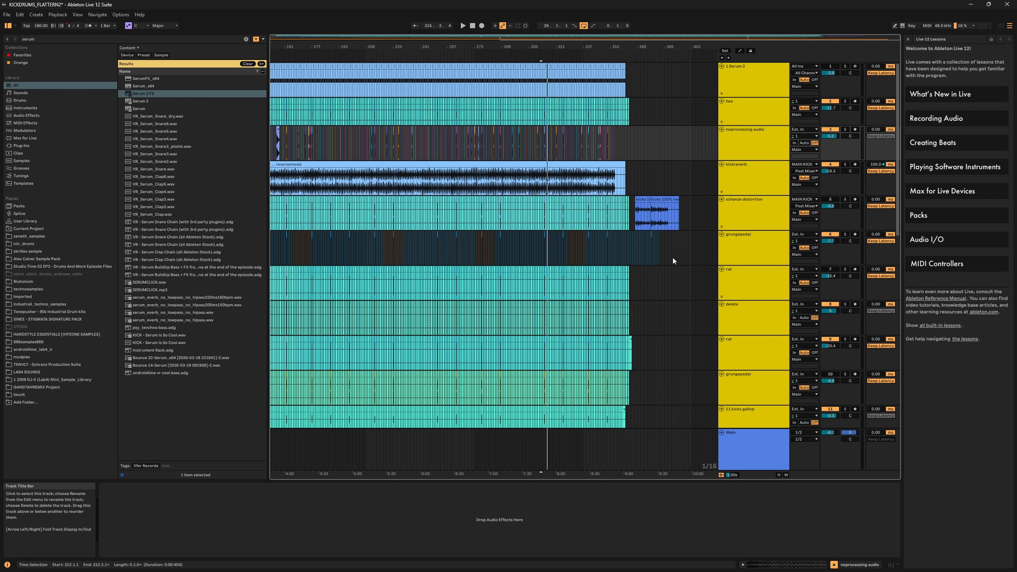
pyautogui.moveTo(389, 45); pyautogui.dragTo(388, 51)
pyautogui.click(408, 271)
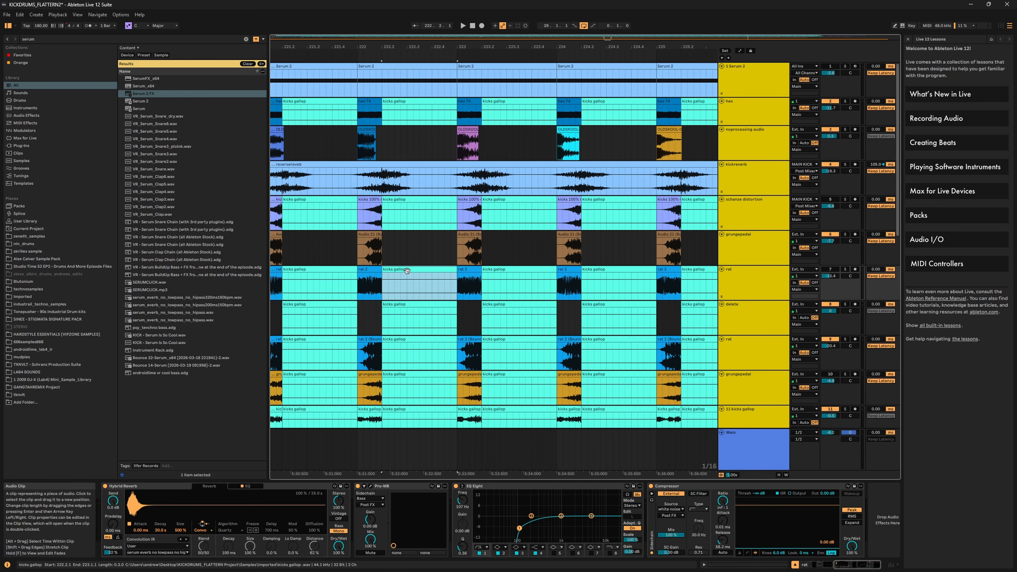
pyautogui.click(410, 203)
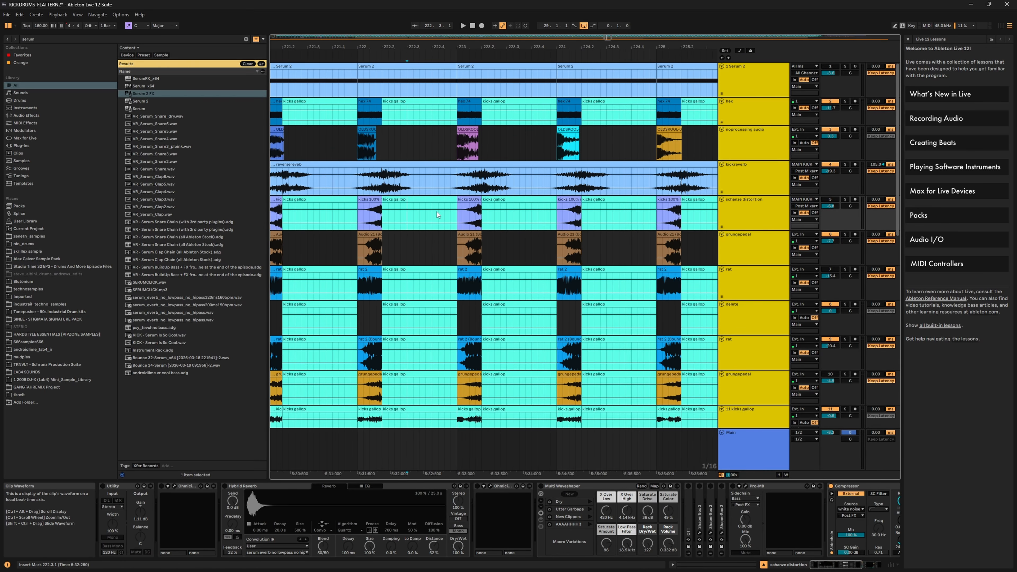